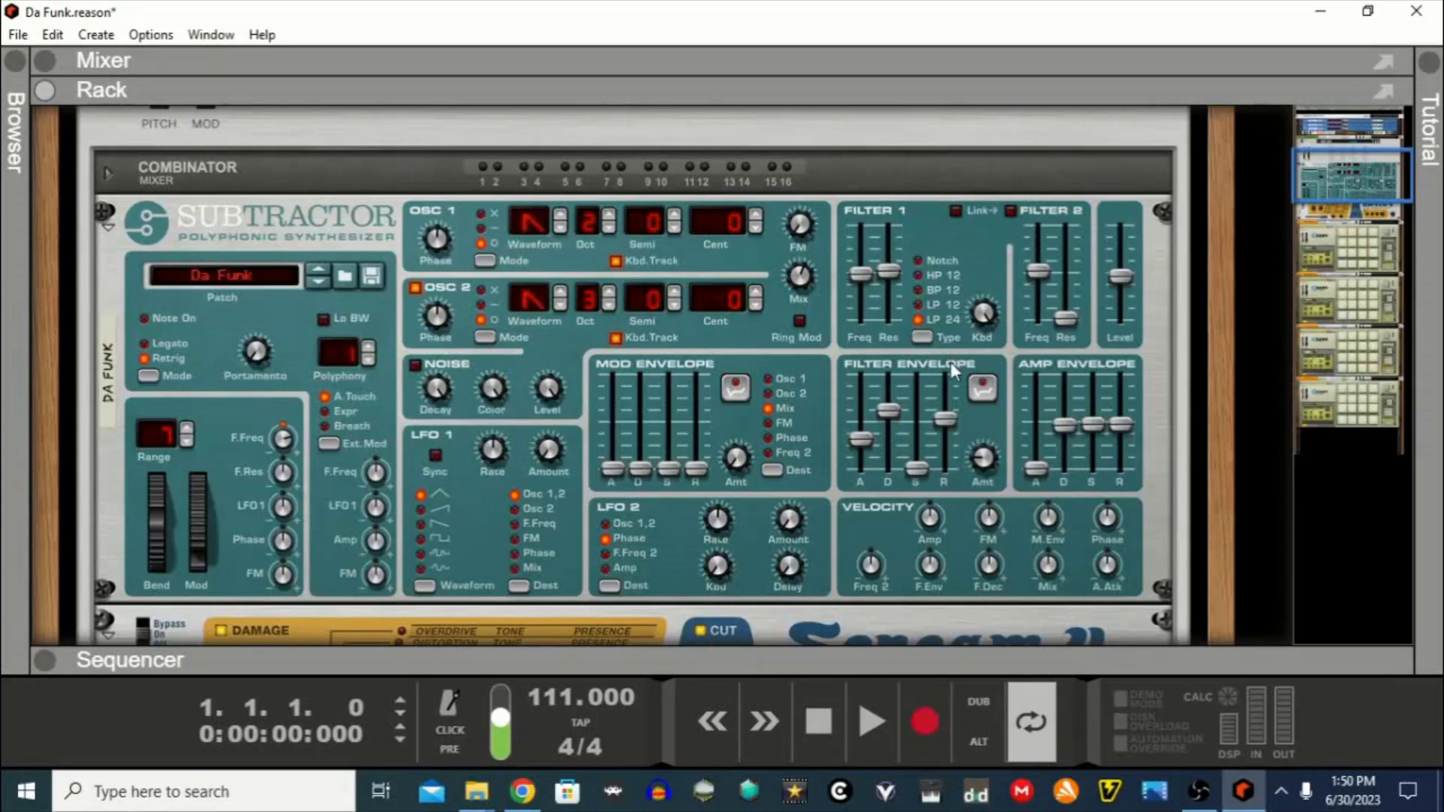
Audition the drum samples on pads 1 to 8 of the first Kong Drum Designer in the rack
scroll(925, 369, down, 2)
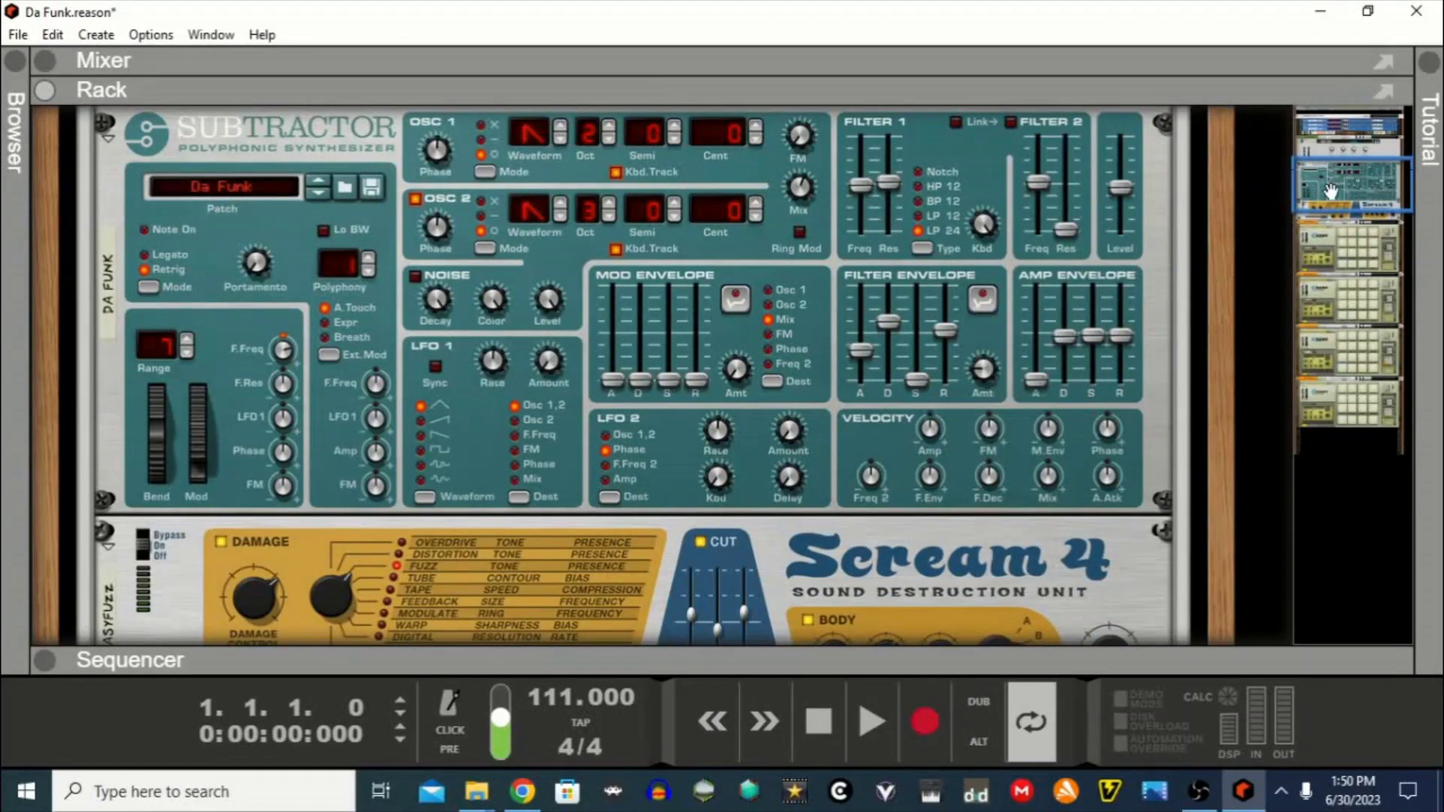
drag(1350, 184, 1327, 248)
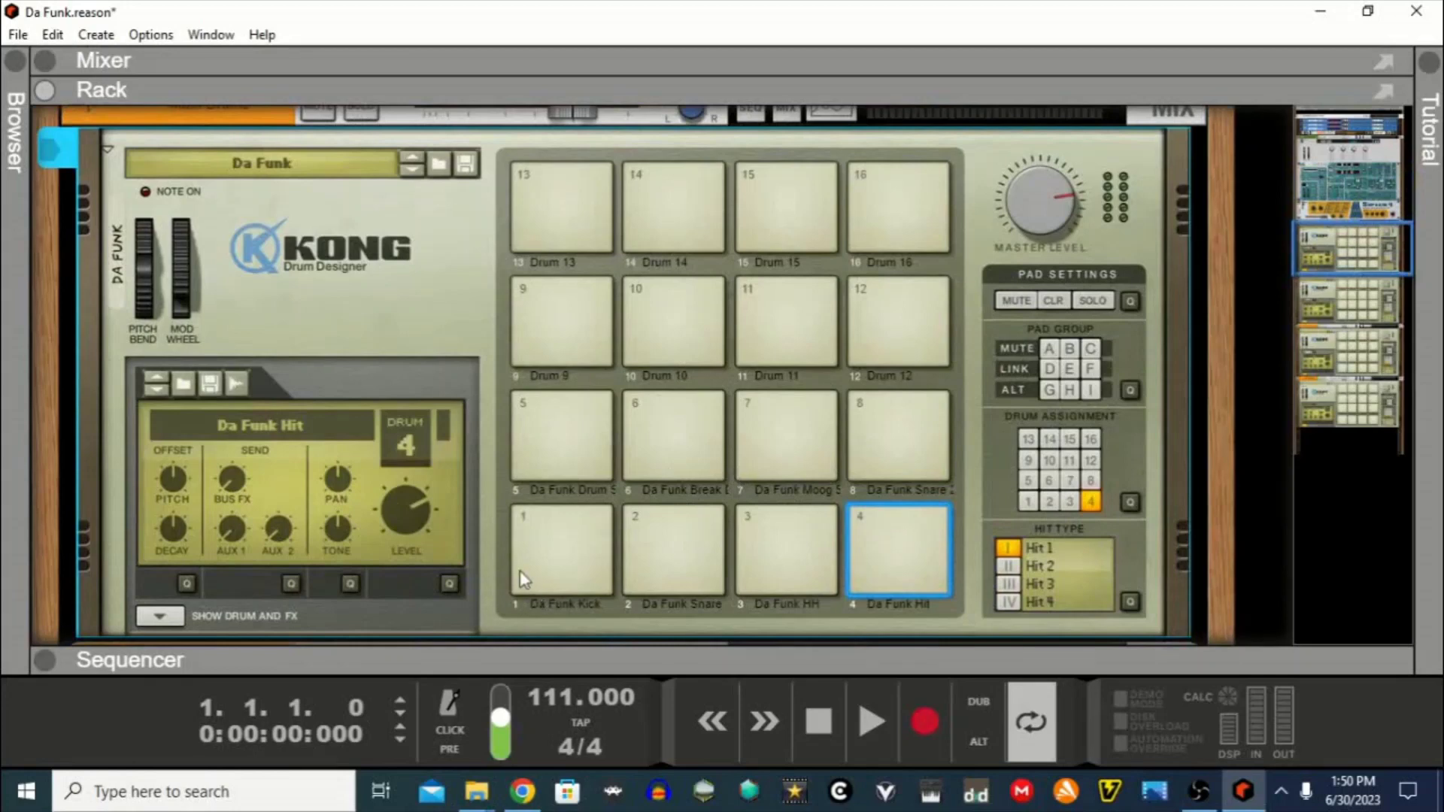
click(546, 565)
click(704, 570)
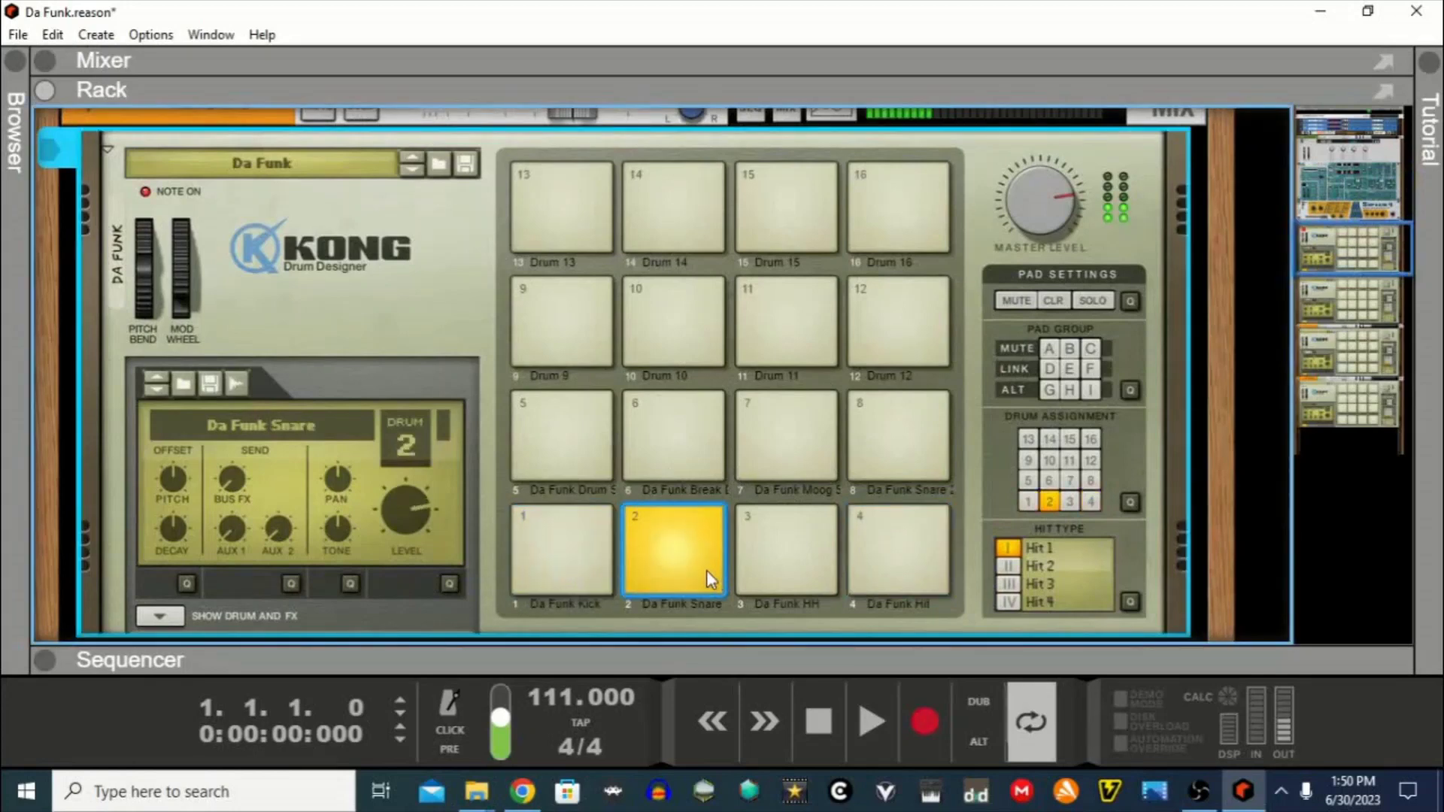
click(759, 549)
click(591, 470)
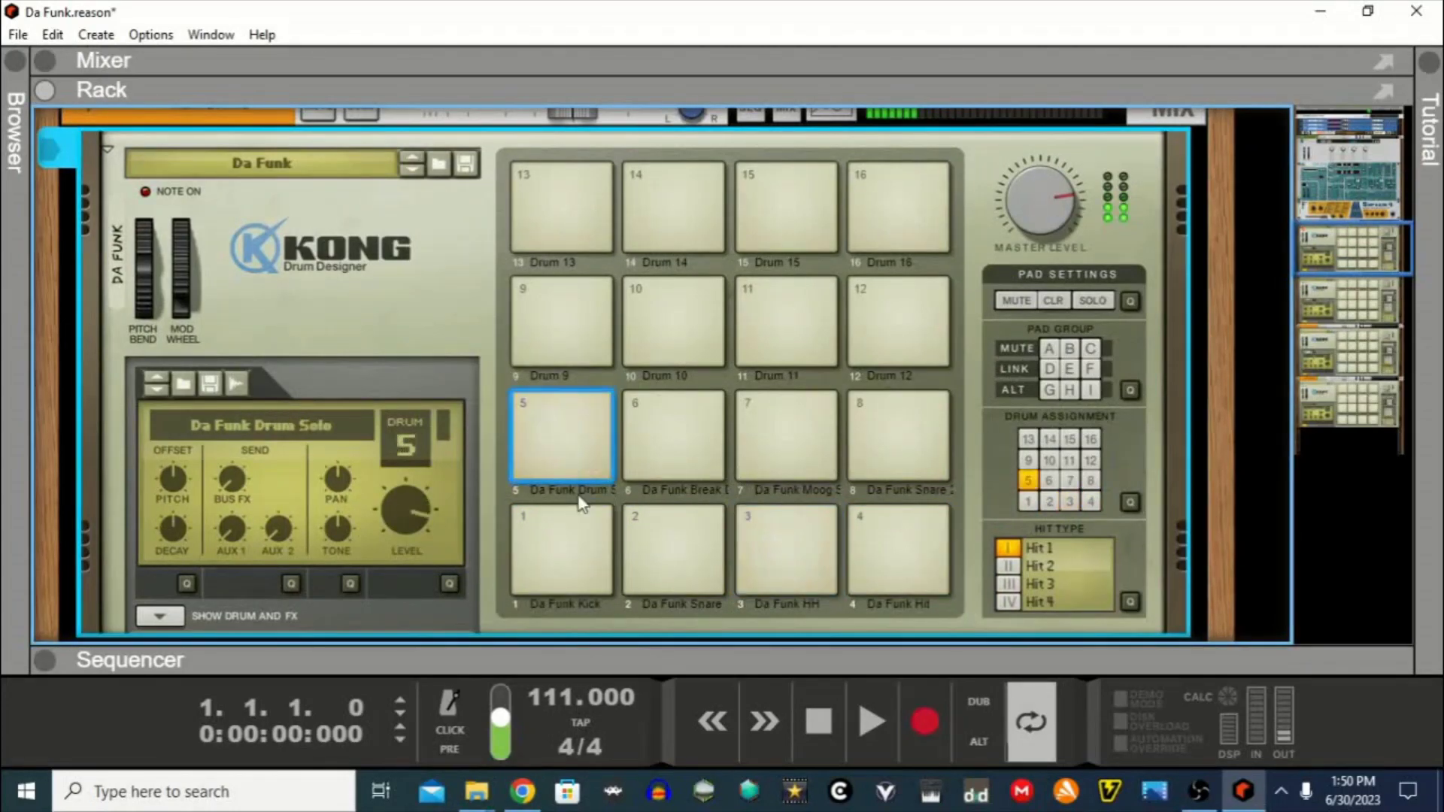
click(676, 453)
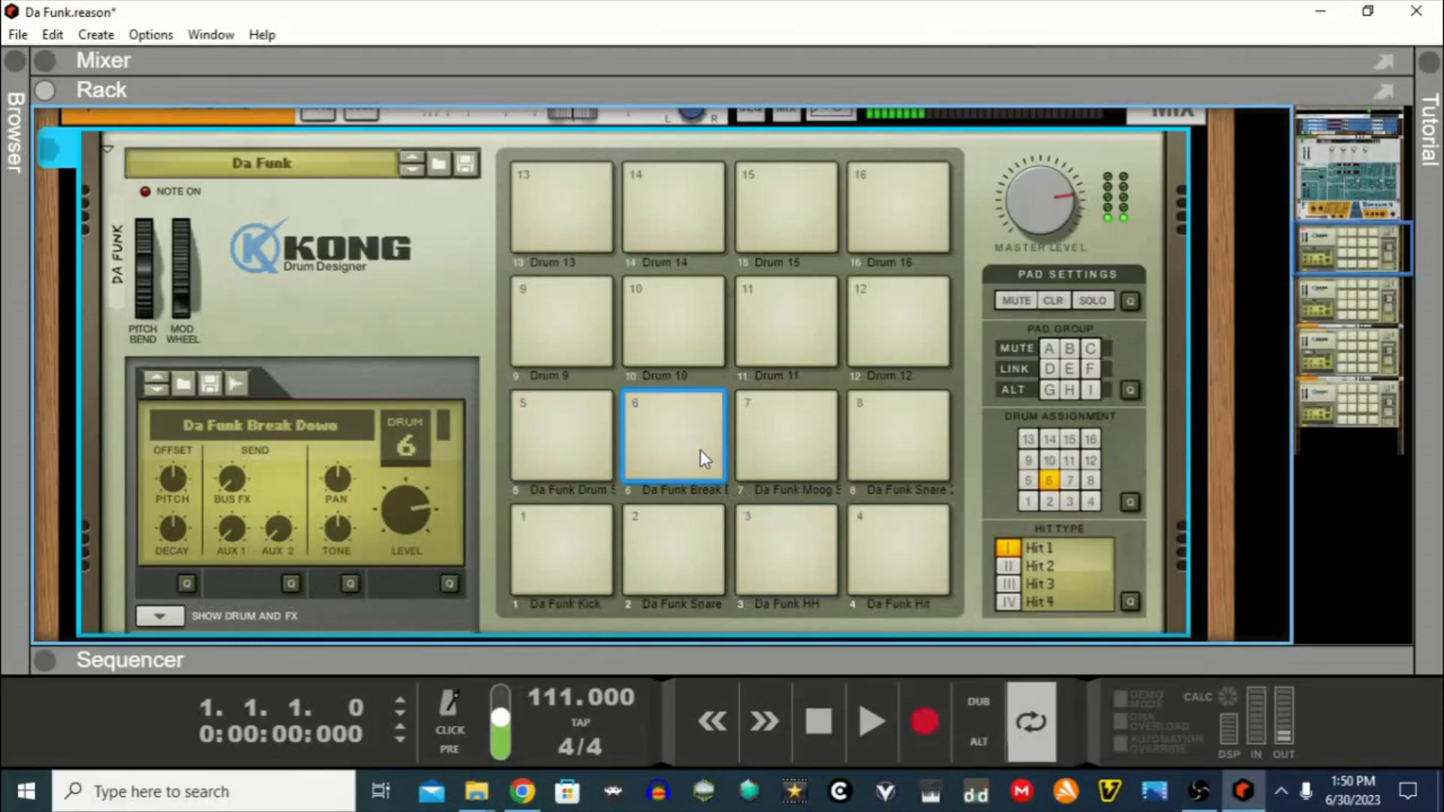
click(773, 442)
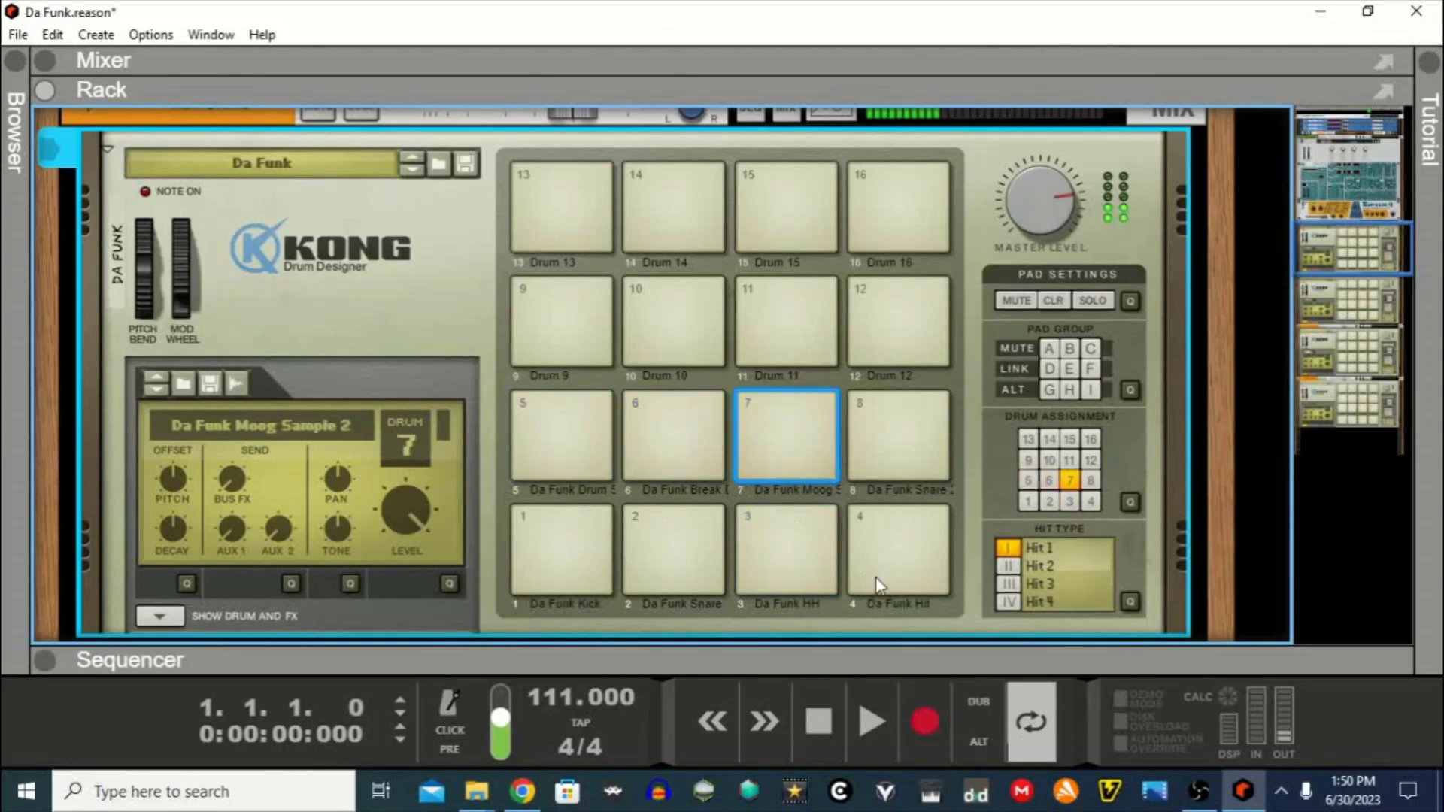
click(921, 465)
click(918, 576)
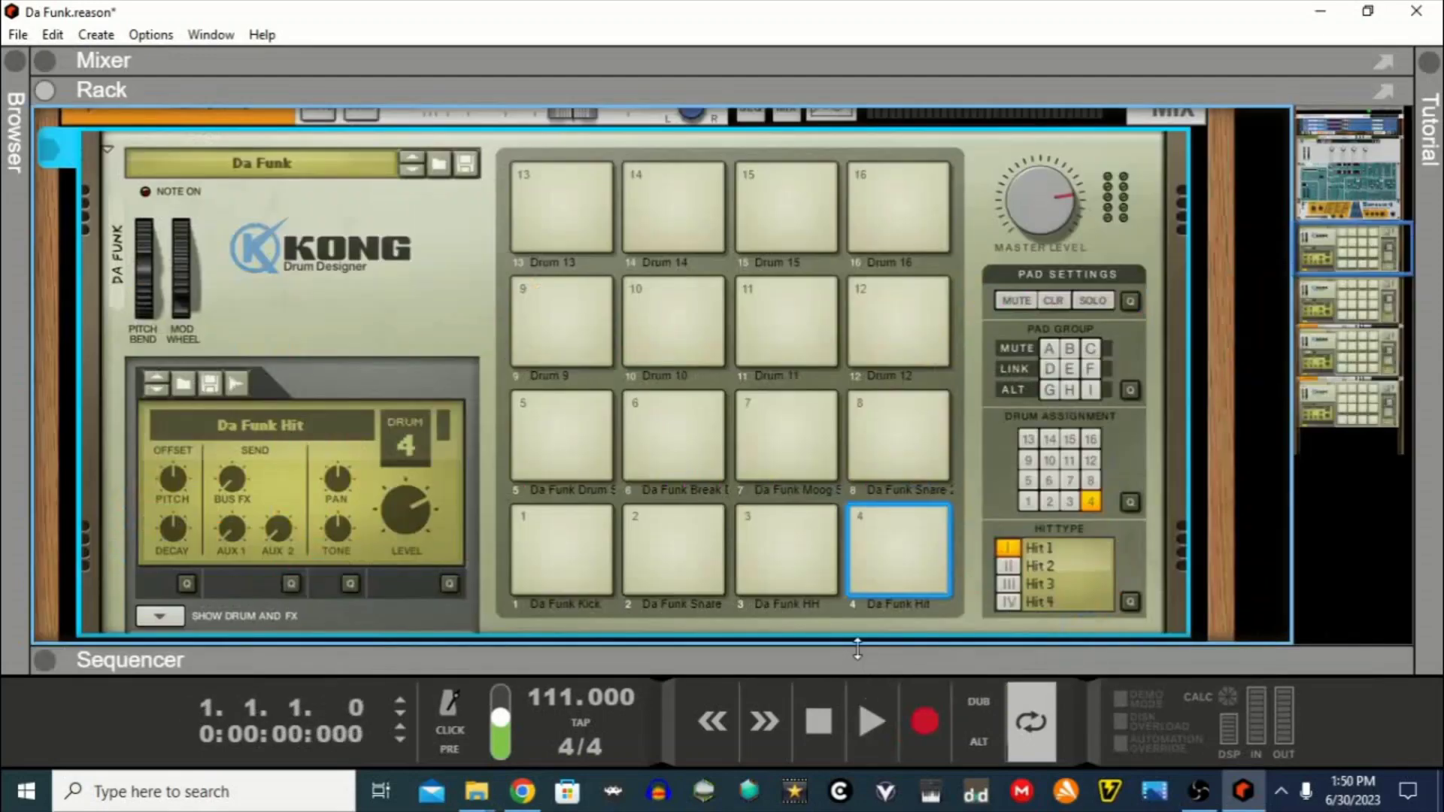
Add a Combinator from the browser's Utilities to the empty space at the end of the rack
scroll(756, 449, down, 3)
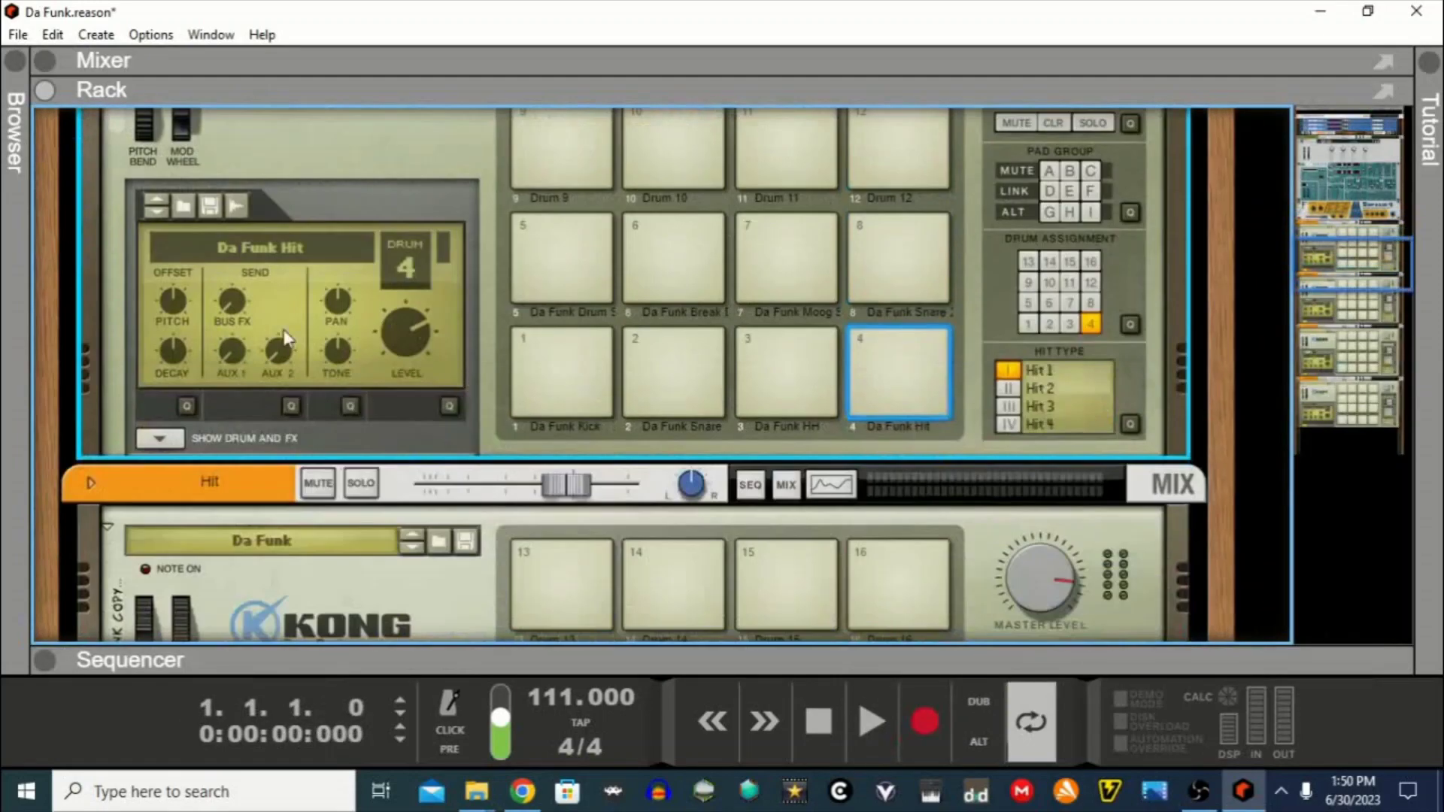
drag(42, 273, 334, 304)
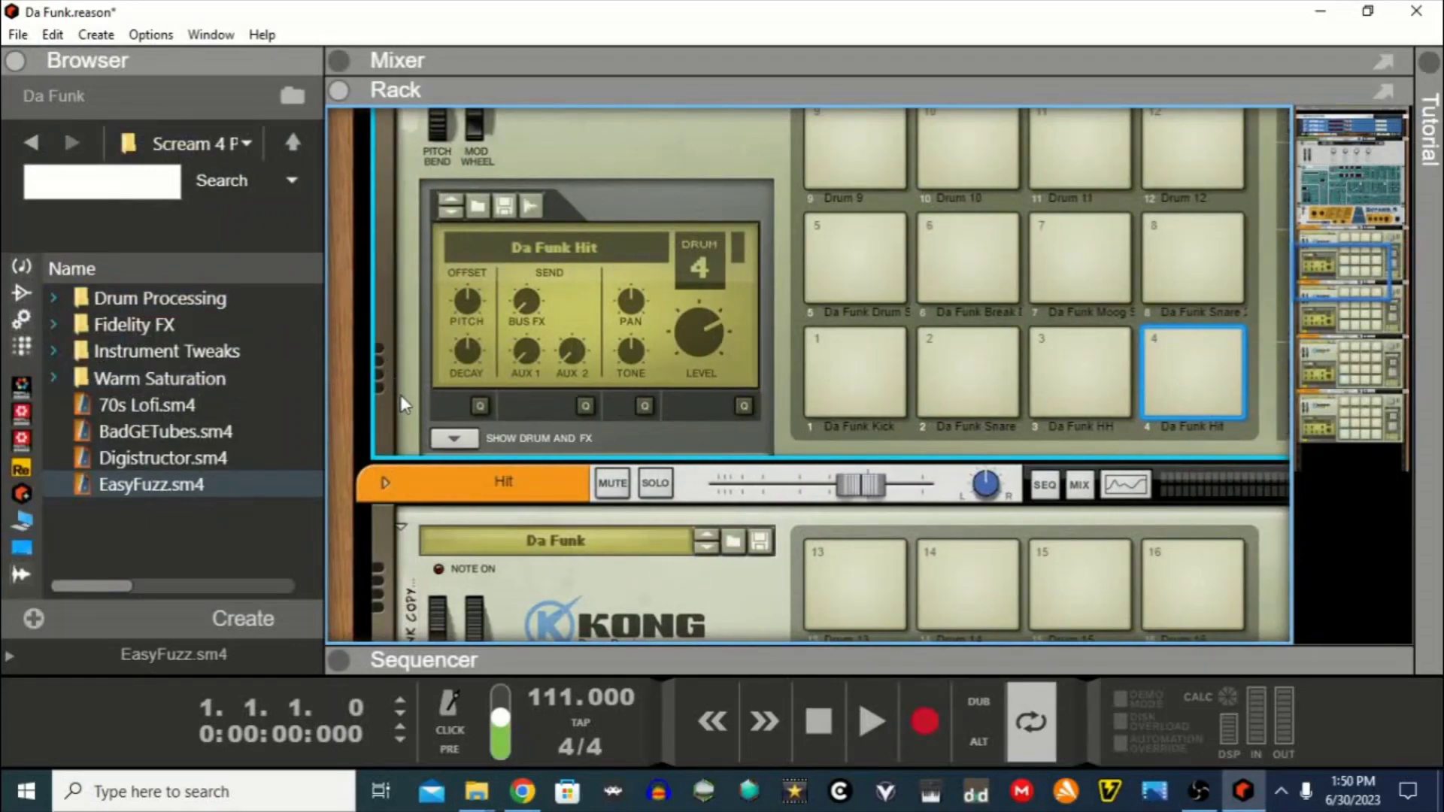
scroll(406, 398, down, 4)
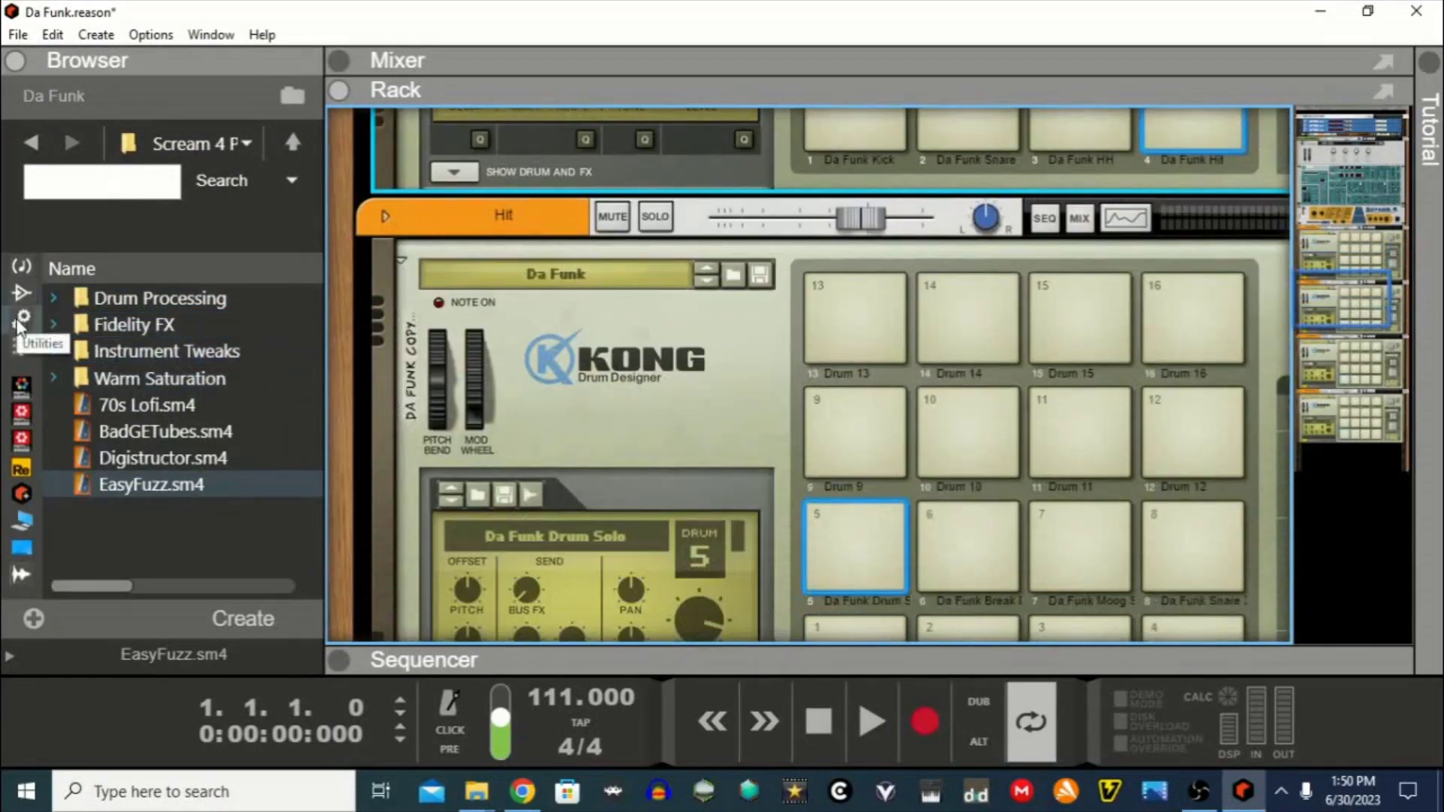
click(21, 319)
scroll(536, 429, down, 9)
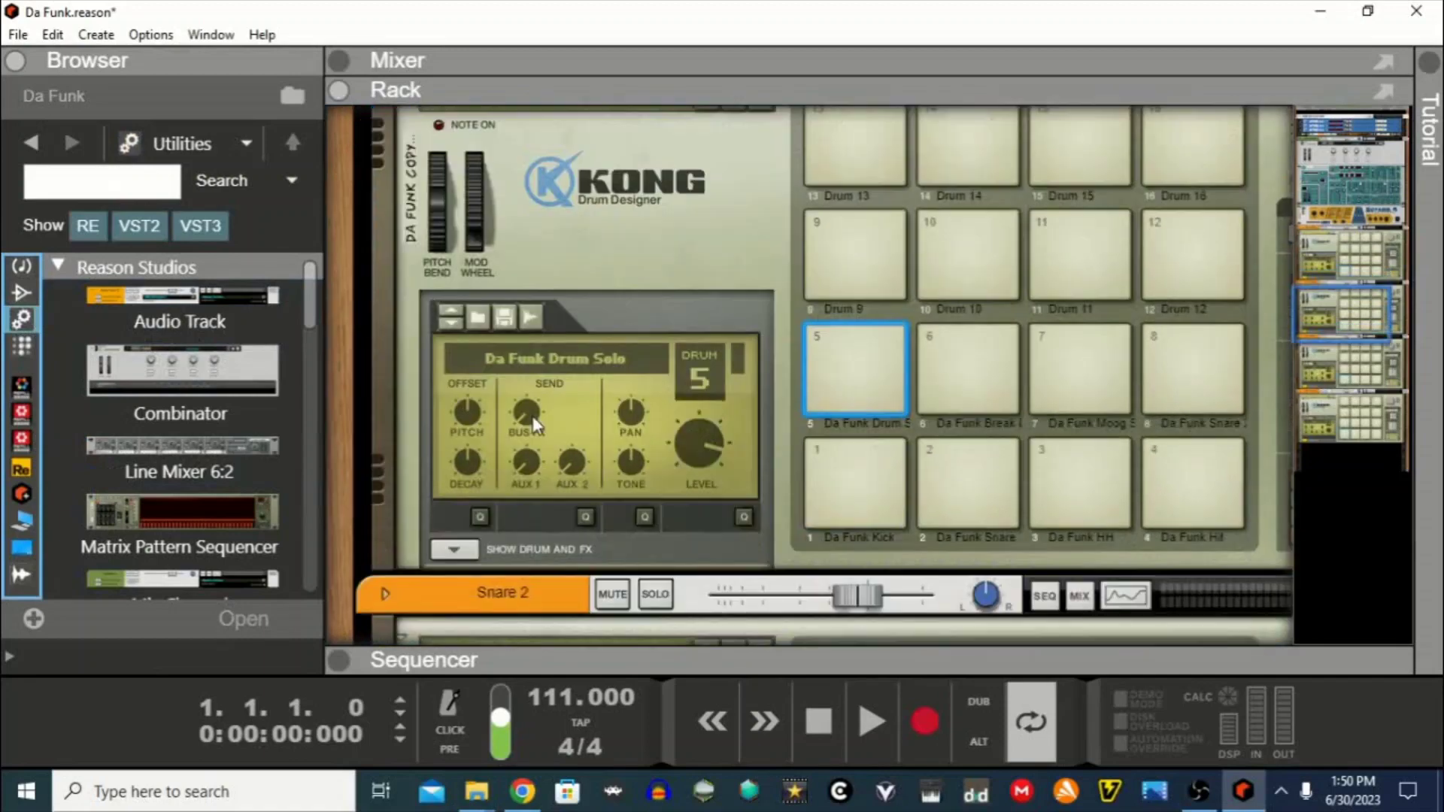
scroll(536, 429, down, 6)
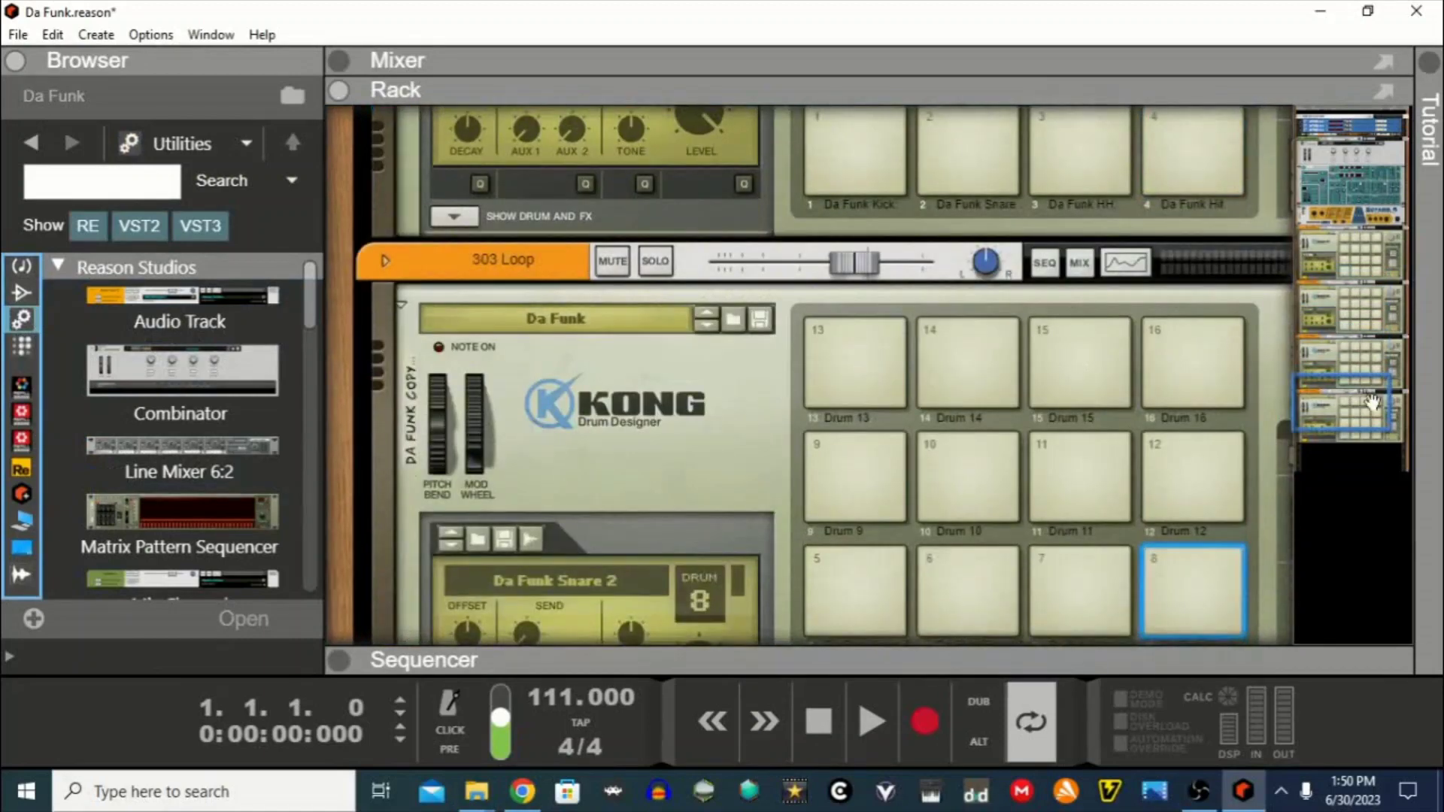
click(1375, 504)
drag(194, 379, 788, 481)
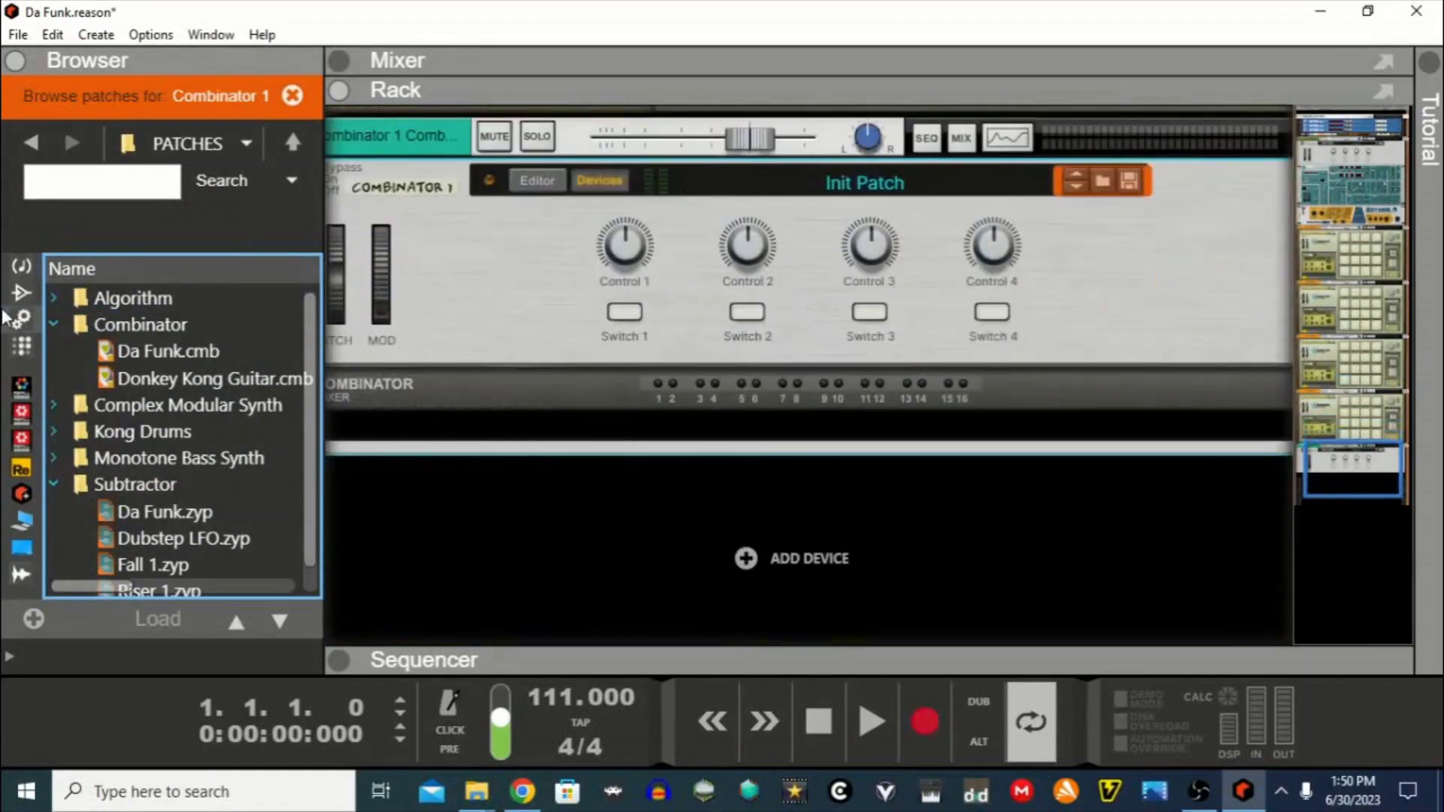
Add a Subtractor synthesizer from the browser's Instruments inside the new Combinator
click(21, 269)
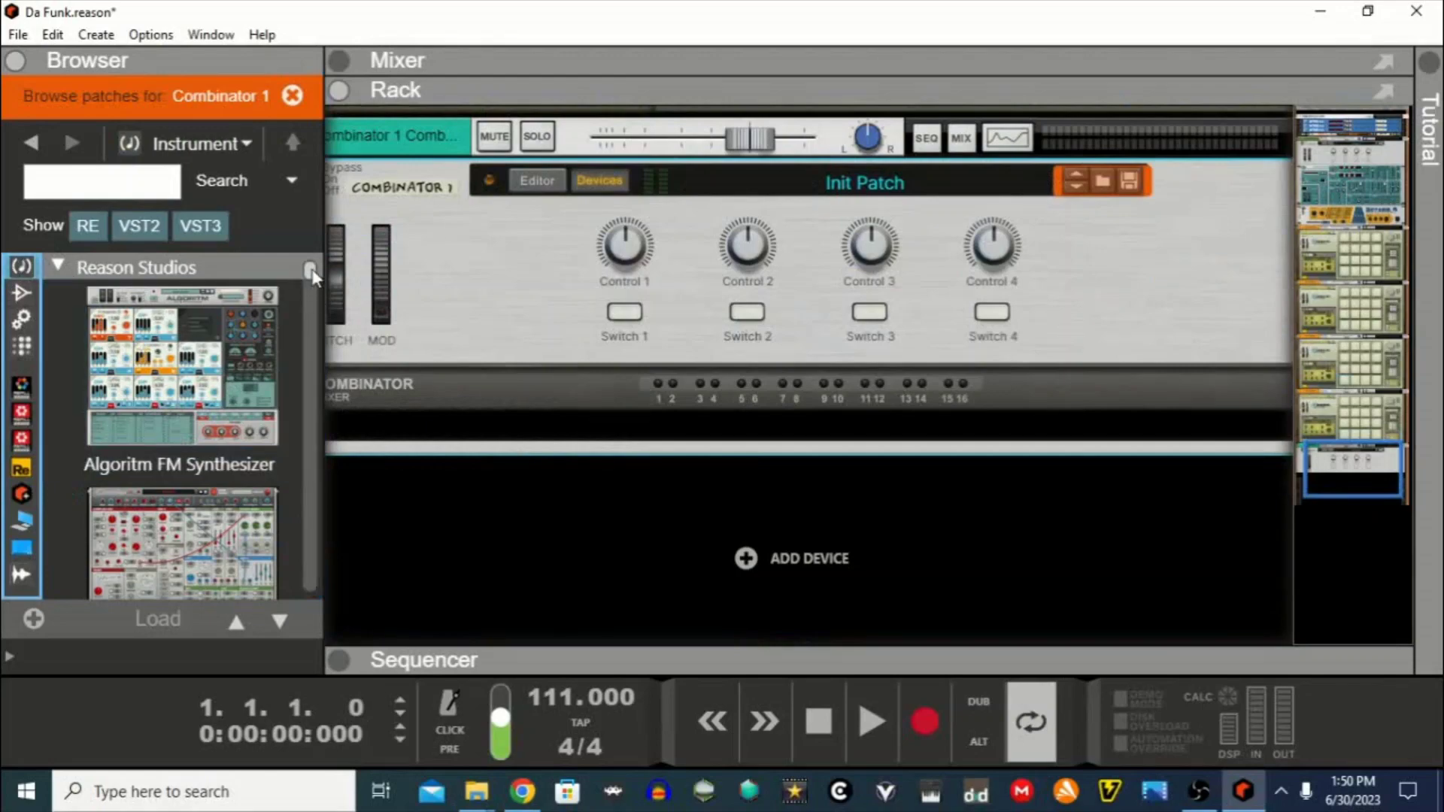
drag(311, 271, 290, 421)
drag(224, 530, 760, 412)
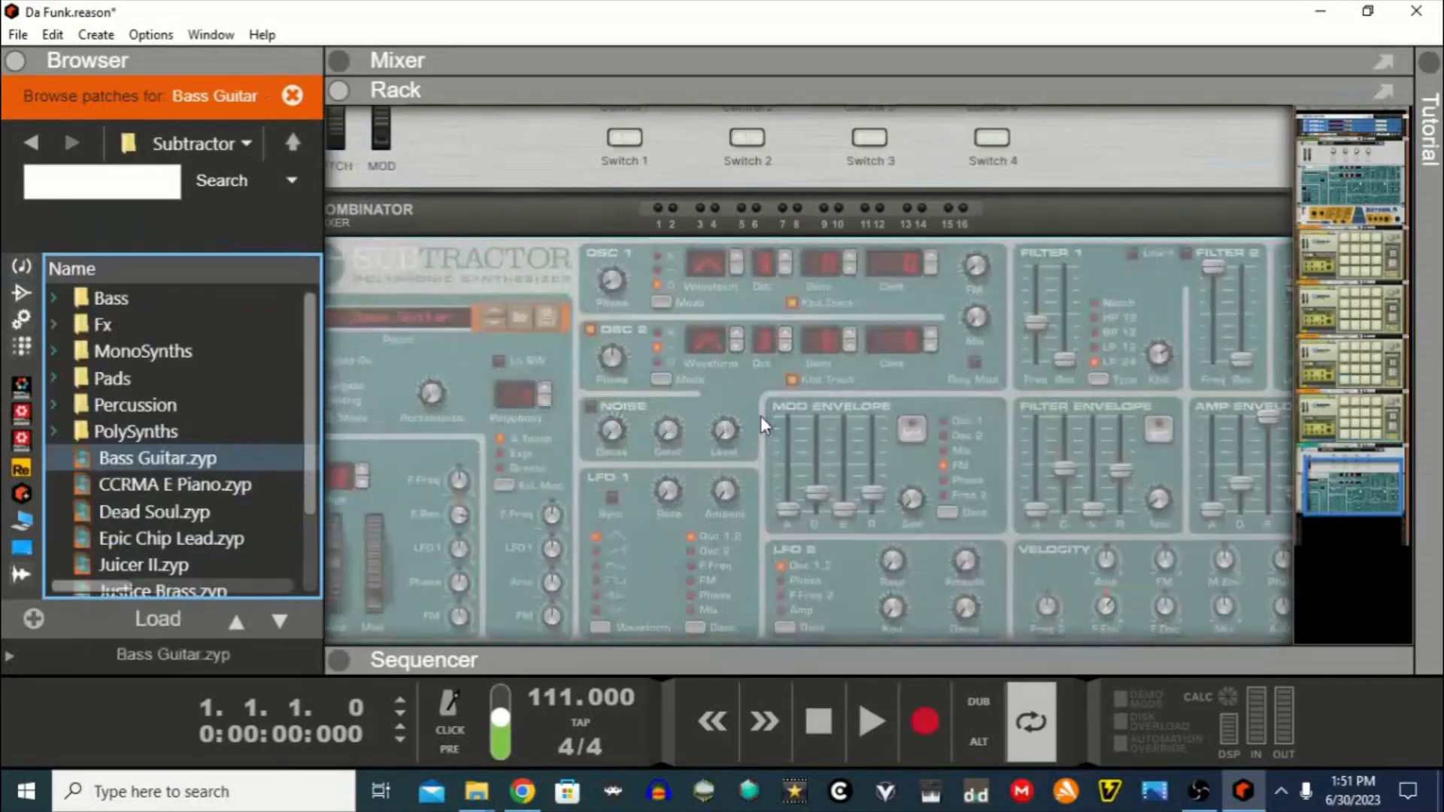
Add a Scream 4 Distortion from the browser's Effects directly below the new Subtractor
scroll(442, 448, down, 5)
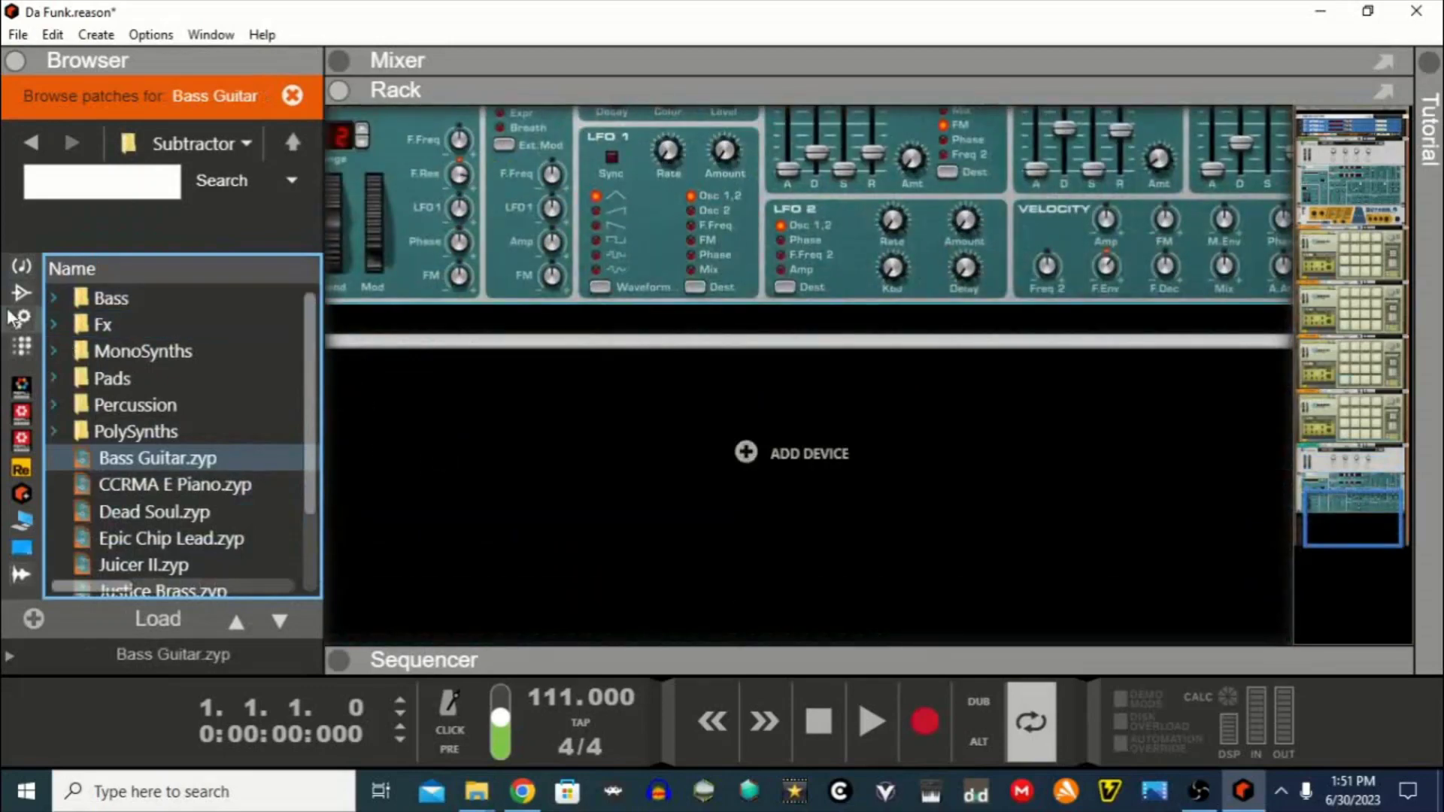
click(21, 292)
scroll(310, 296, down, 2)
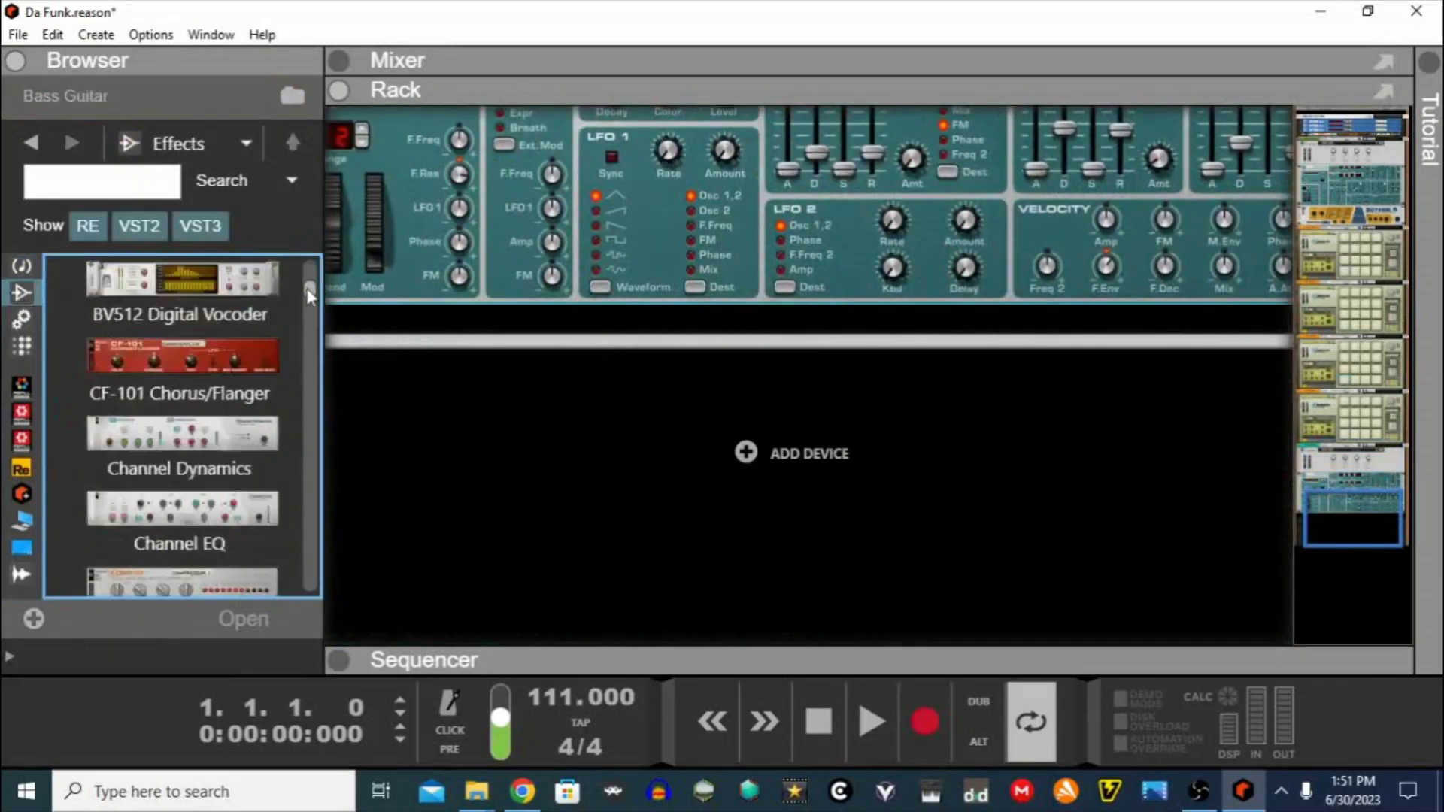
drag(310, 296, 313, 367)
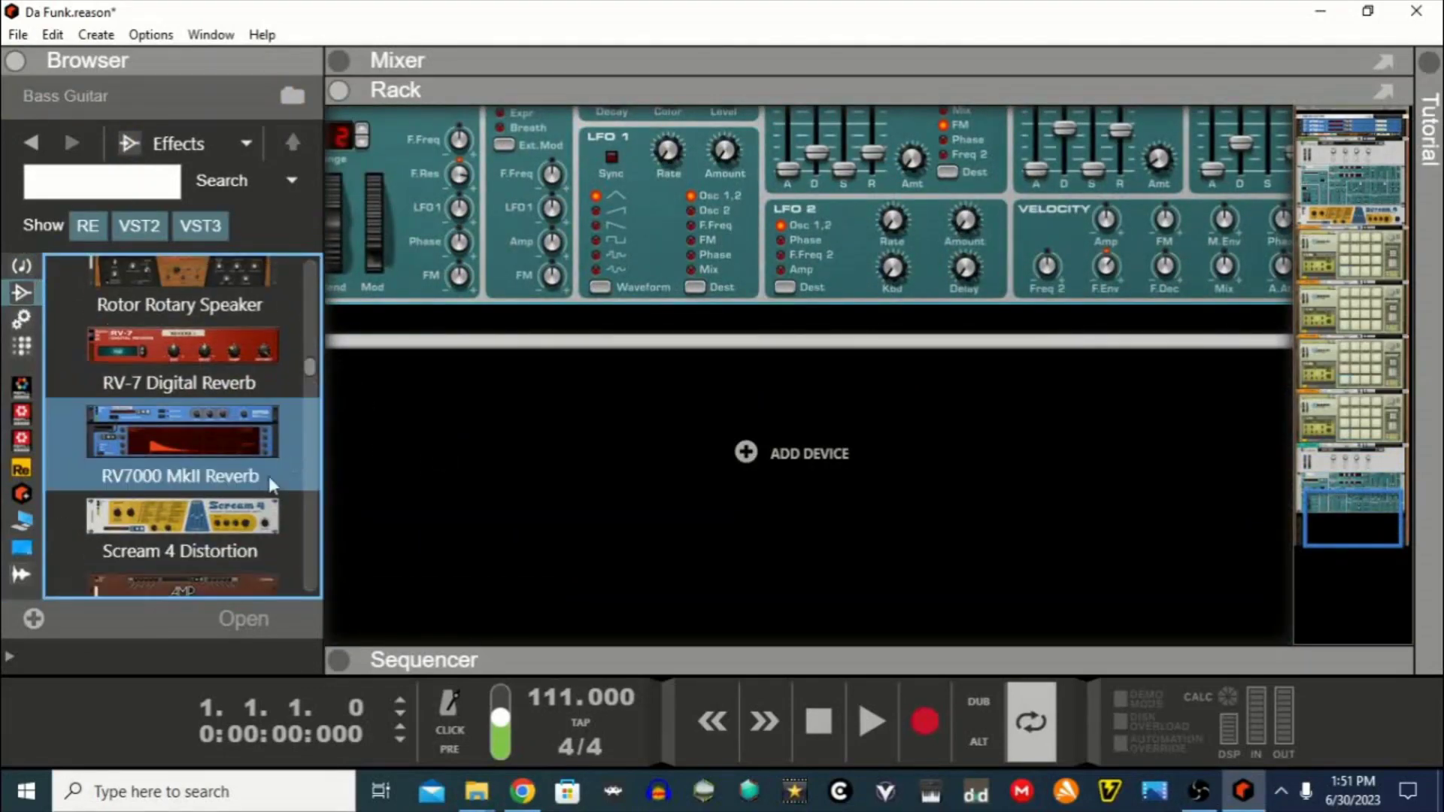
mouse_move(184, 527)
mouse_down()
mouse_move(641, 263)
mouse_move(655, 317)
mouse_up()
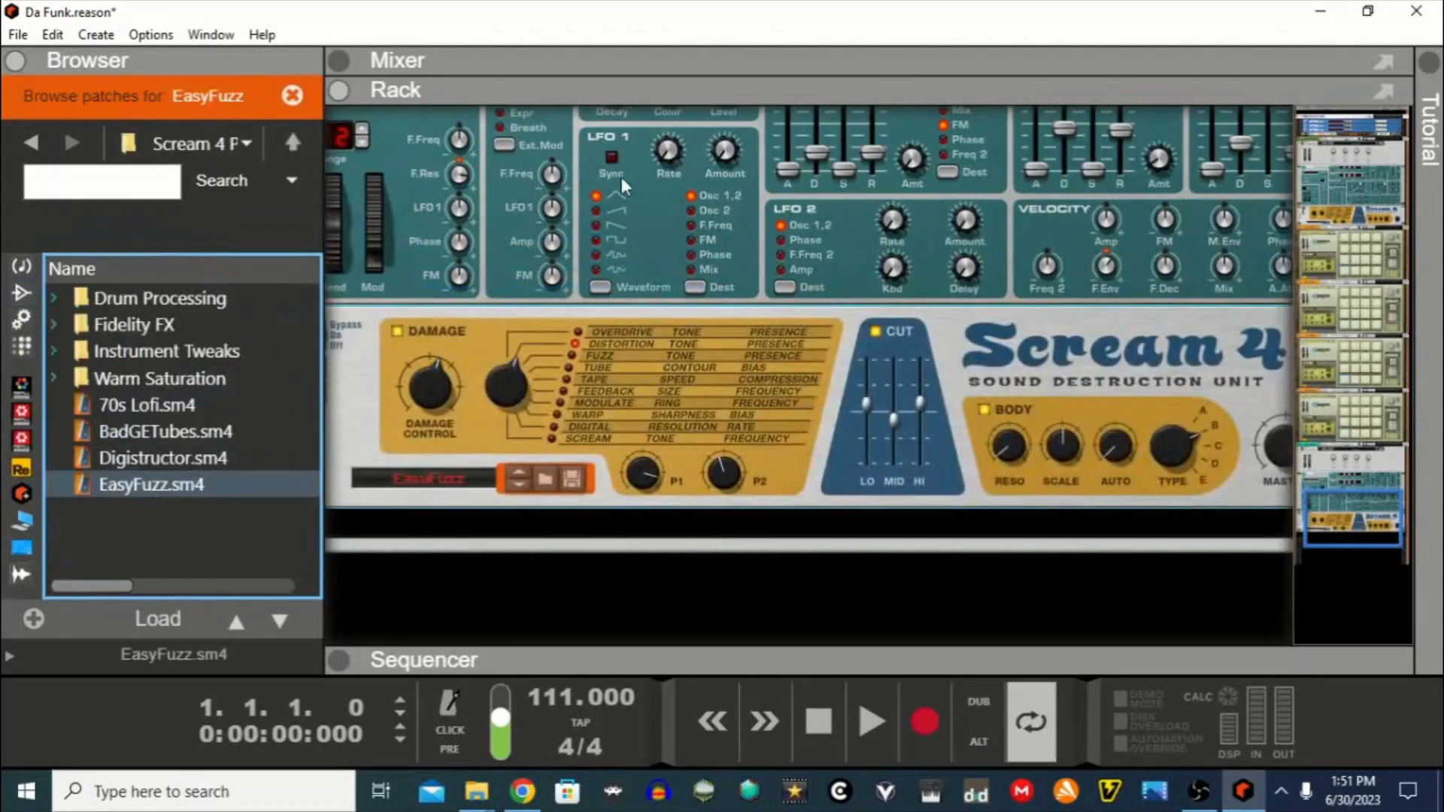
Collapse the browser and reset the new Subtractor to its initial patch
scroll(621, 177, up, 2)
drag(325, 177, 293, 181)
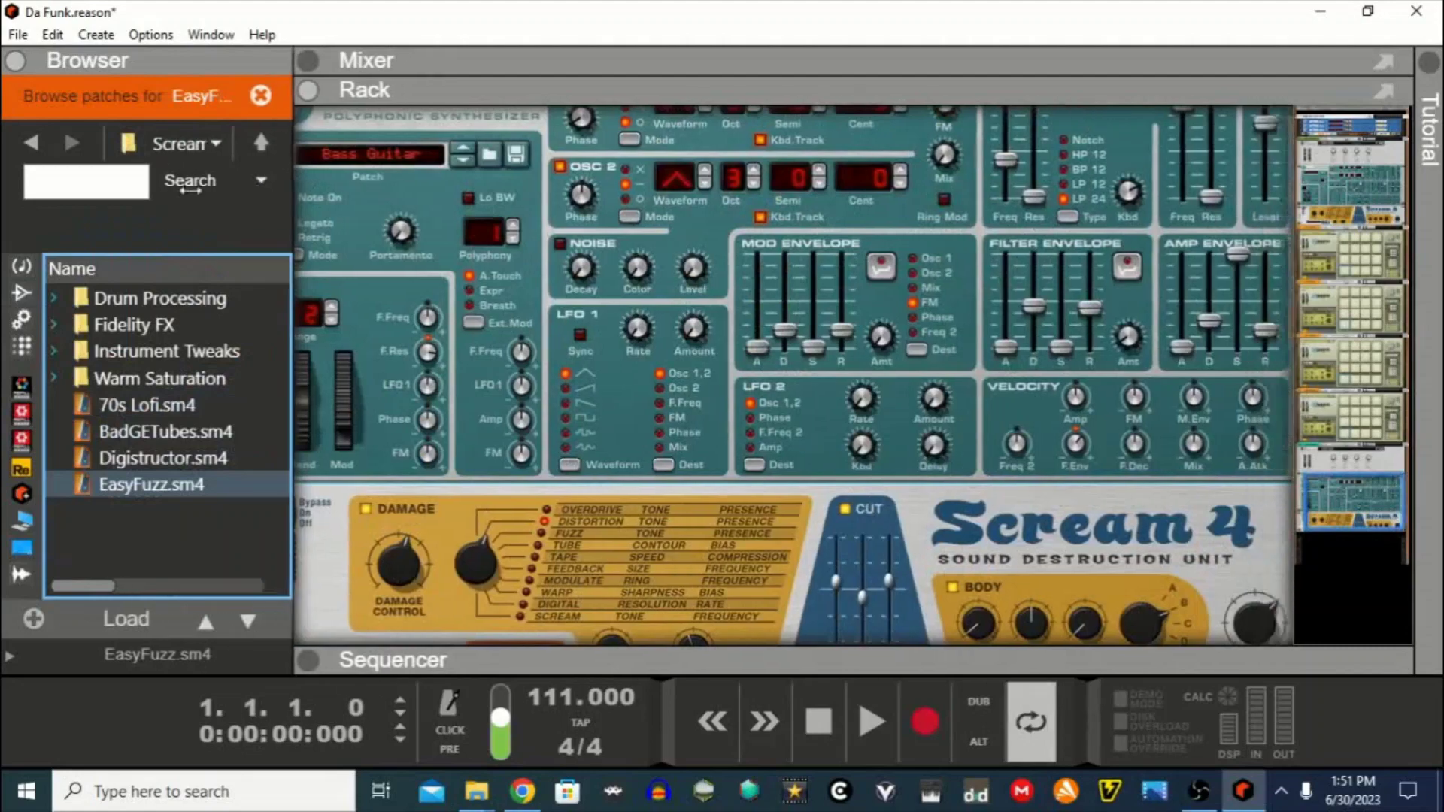
drag(190, 190, 45, 188)
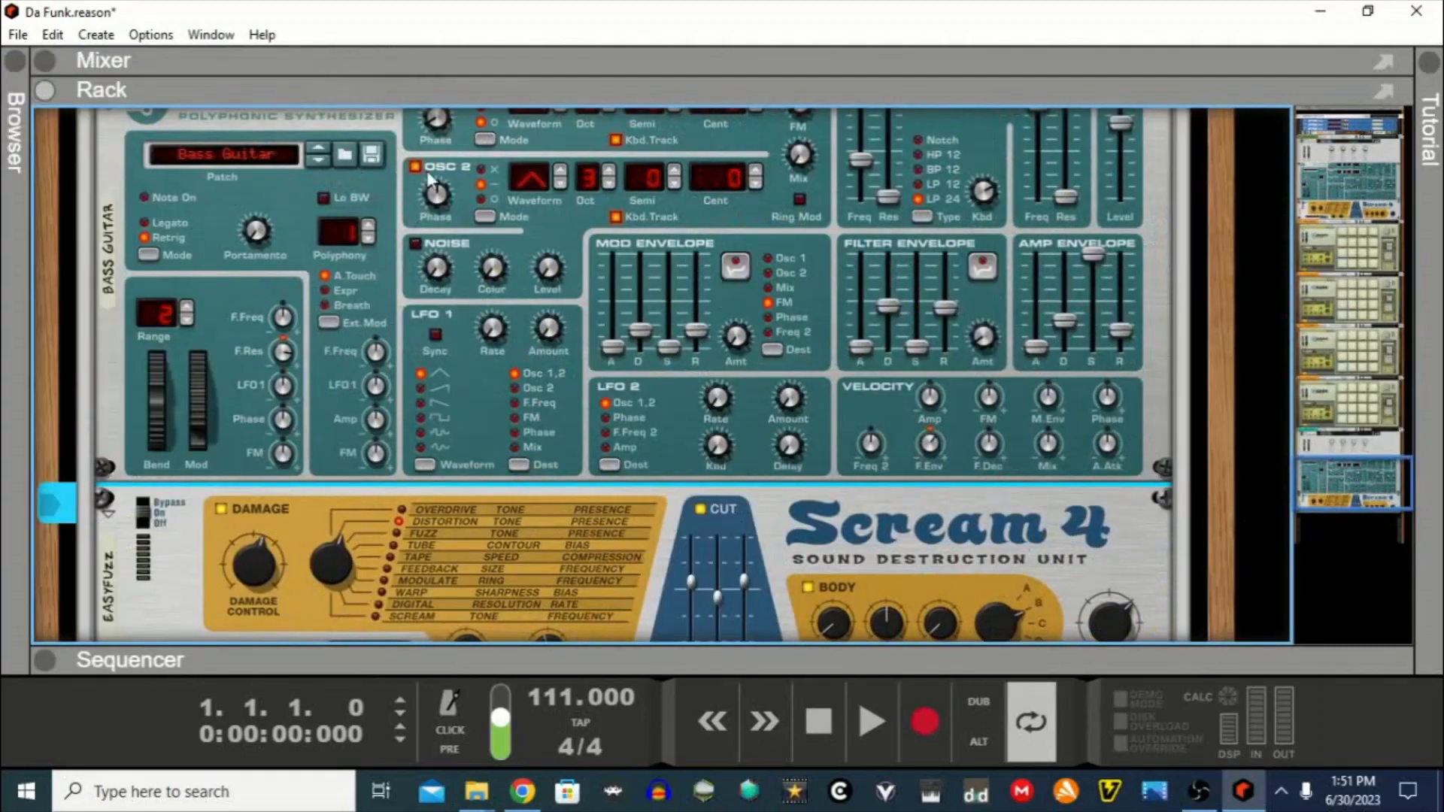
scroll(379, 201, up, 2)
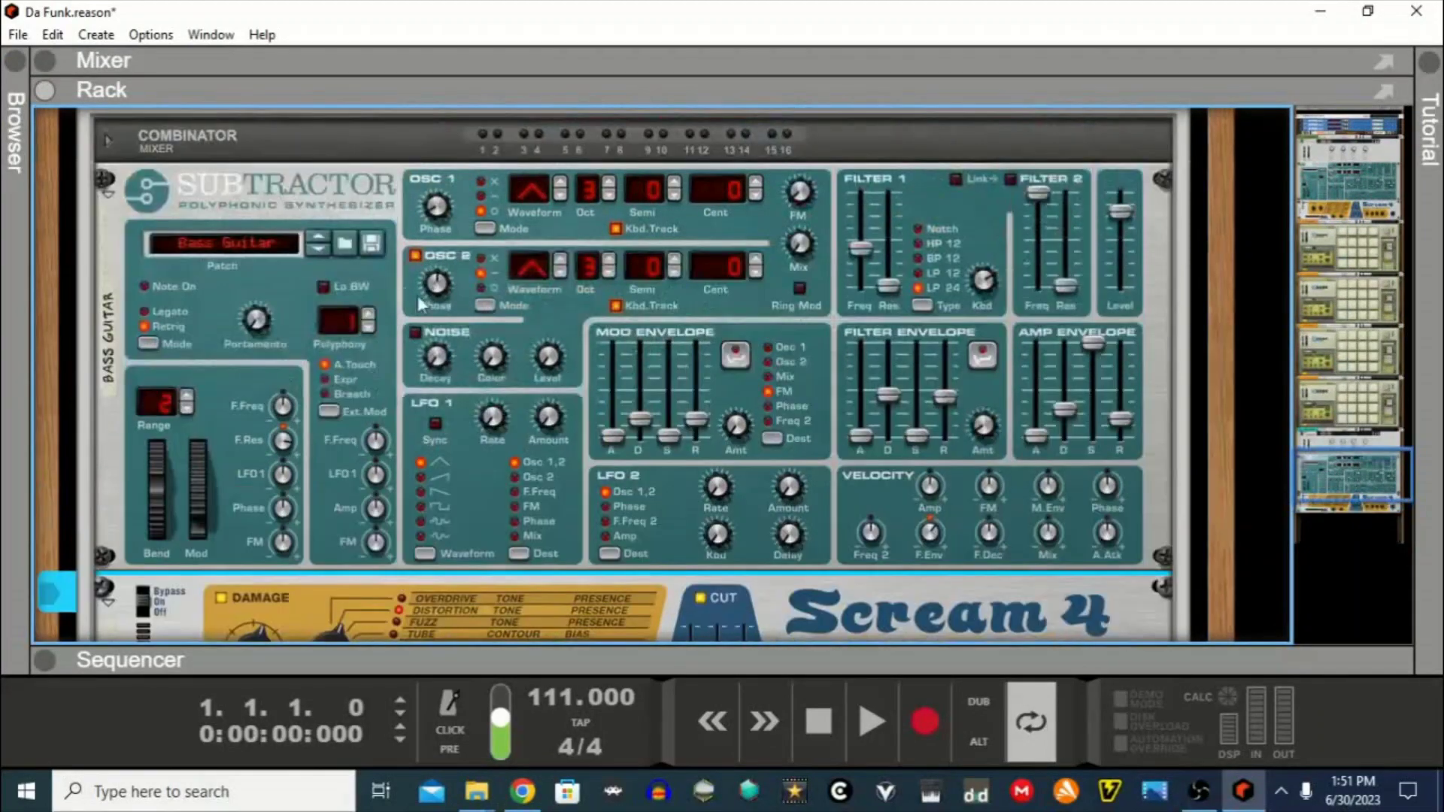
right_click(388, 286)
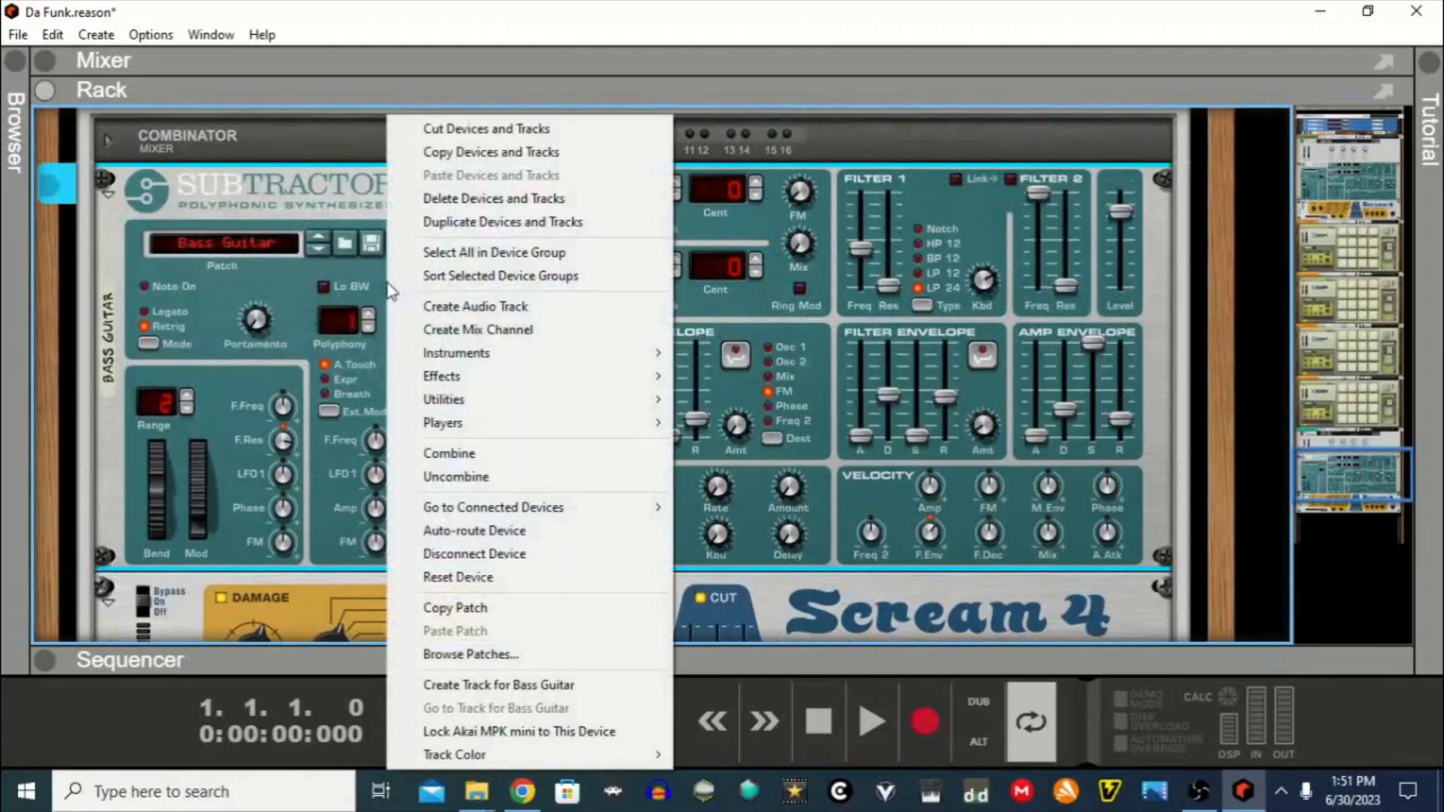
click(477, 577)
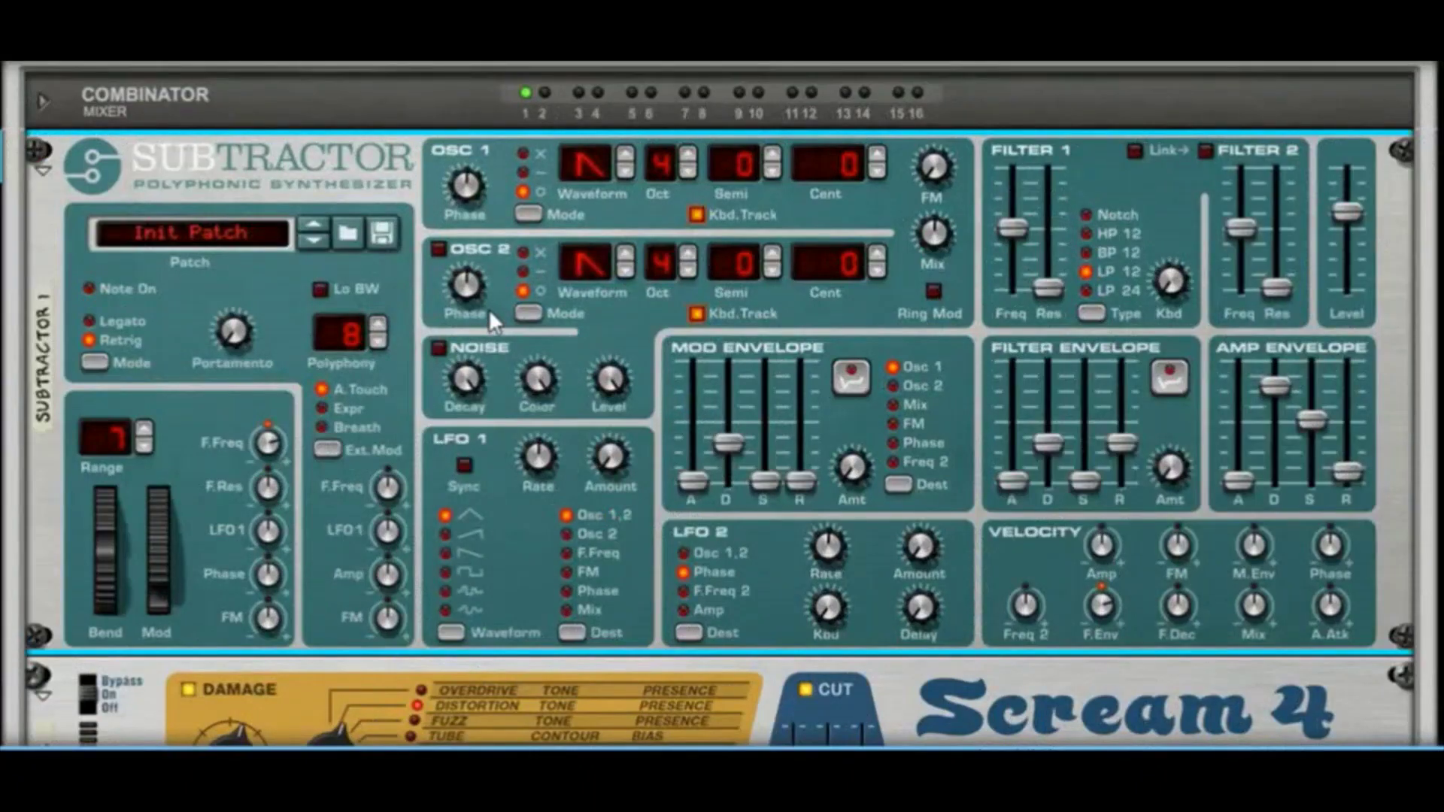
Raise the Damage Control of the new Scream 4 to about 90
scroll(493, 528, down, 3)
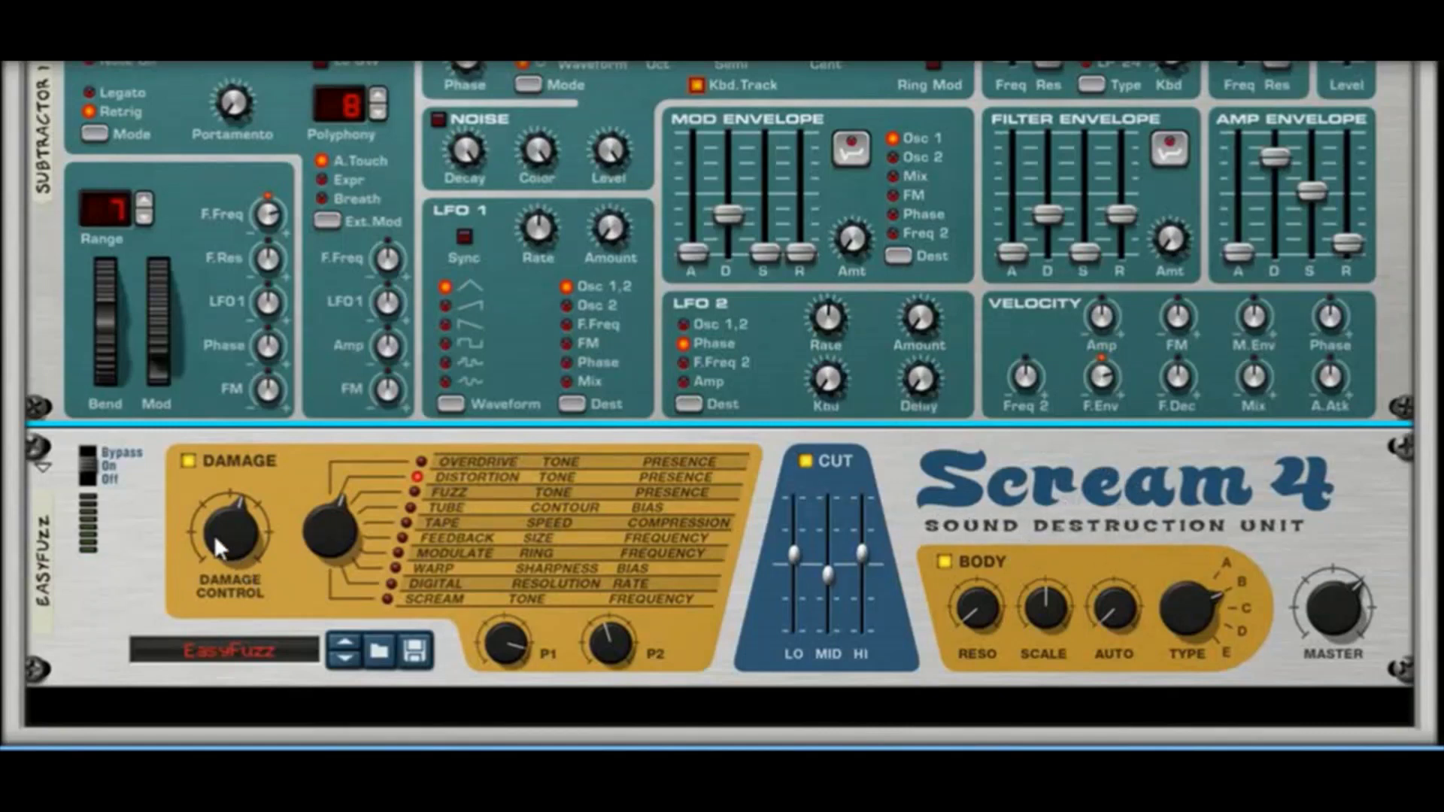
mouse_move(215, 539)
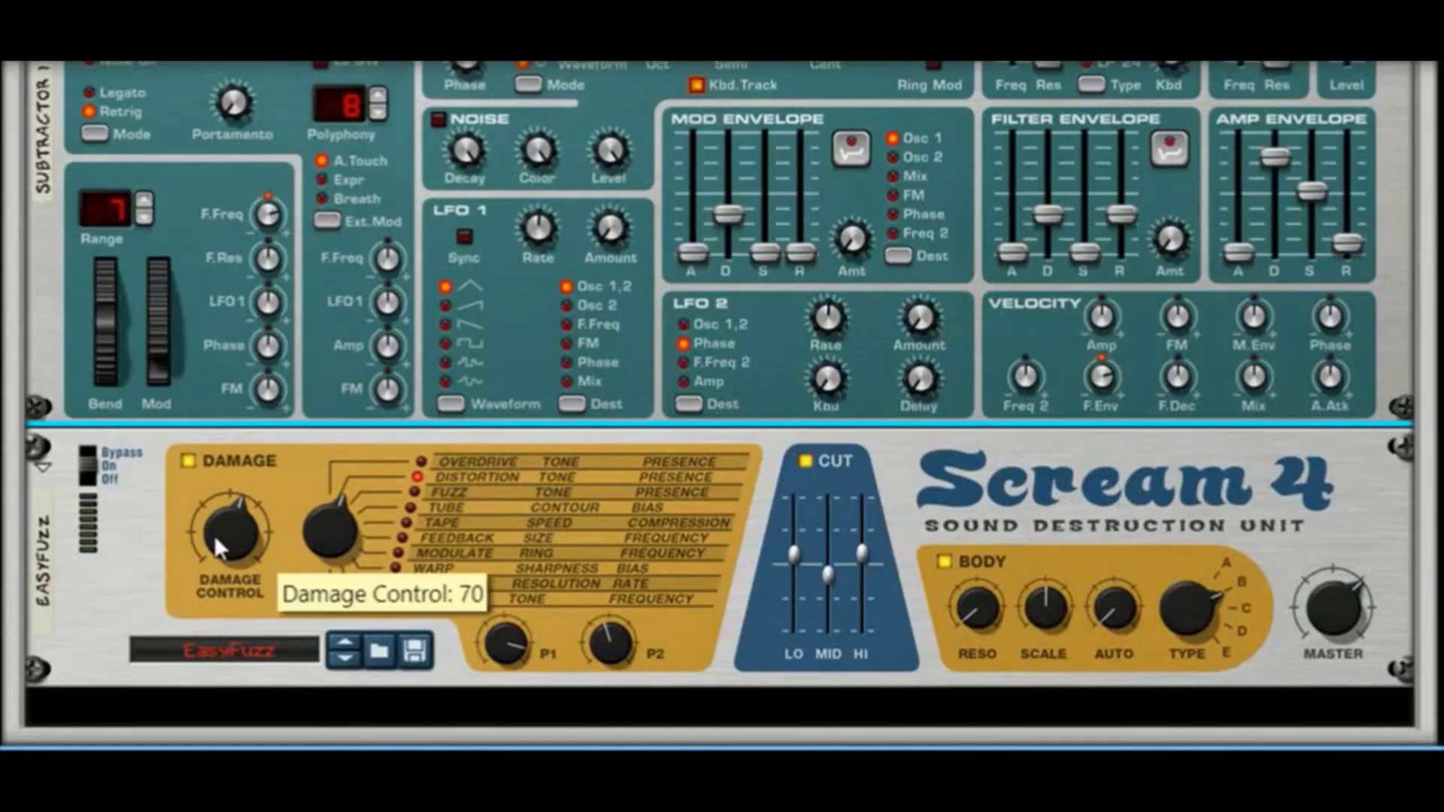
drag(213, 534, 214, 516)
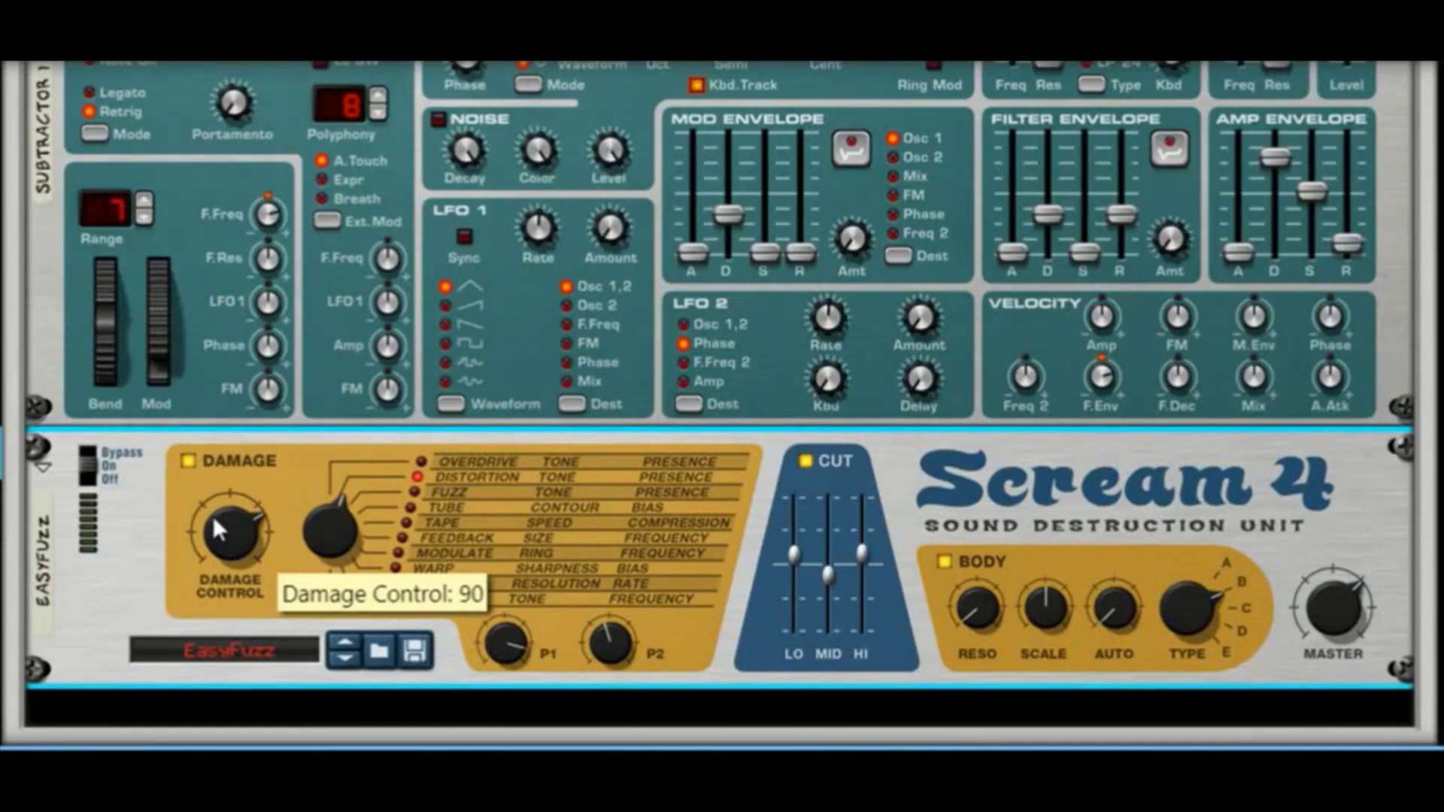
drag(210, 516, 209, 517)
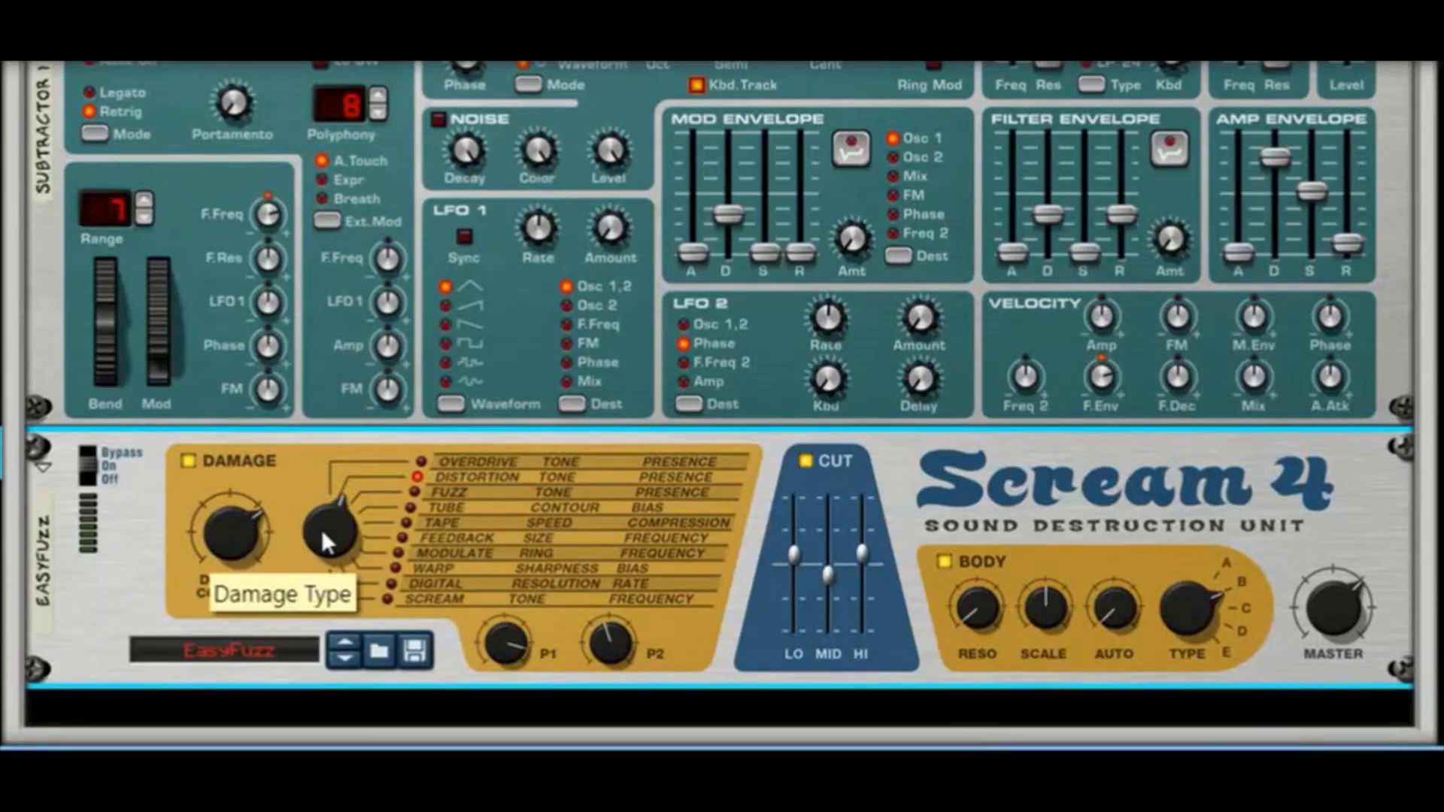
Set the Scream 4 damage type to Fuzz and turn P1 and P2 up to maximum
drag(322, 529, 326, 516)
drag(617, 661, 630, 422)
drag(522, 647, 589, 418)
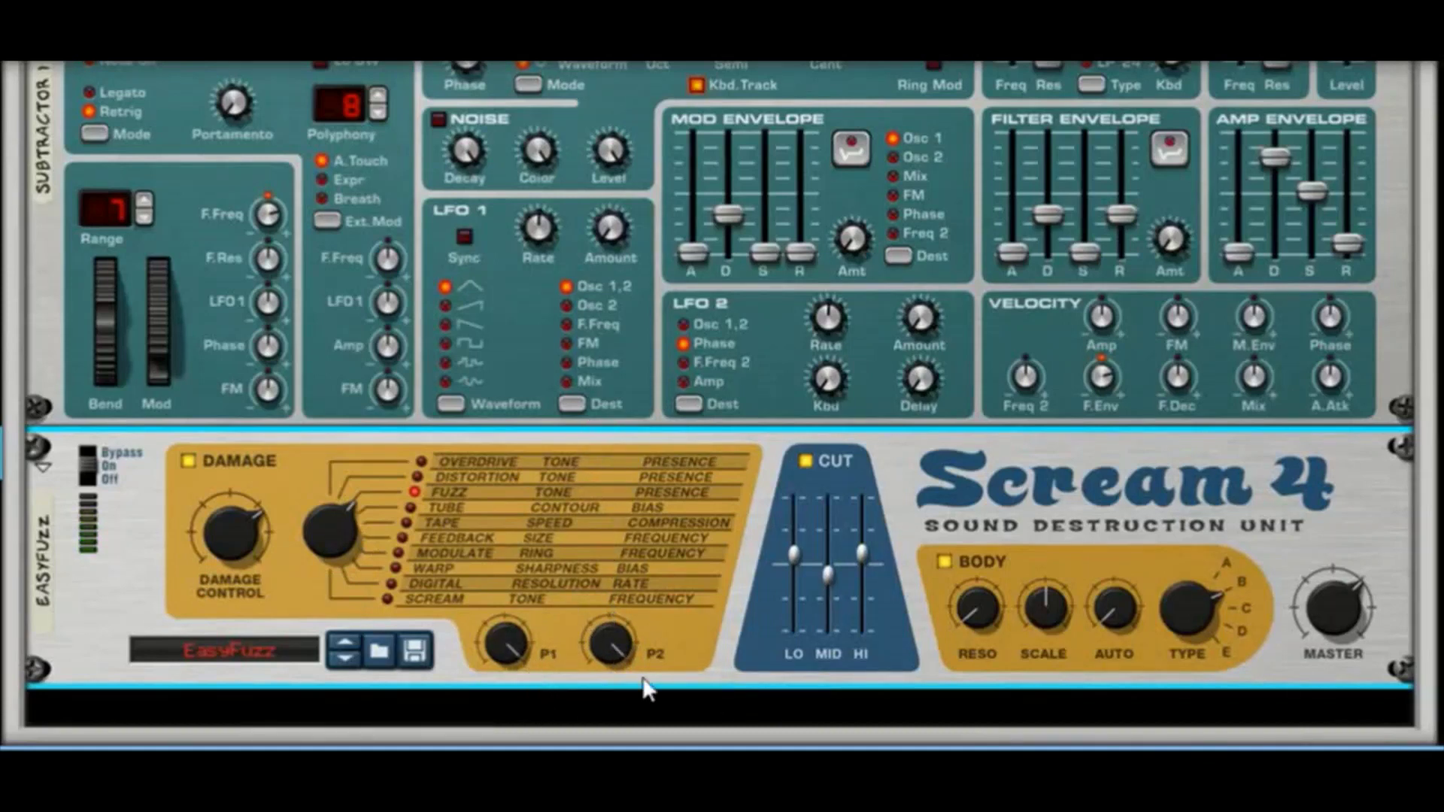
Raise the Body Scale of the Scream 4 slightly and turn up its Master level
mouse_move(1043, 607)
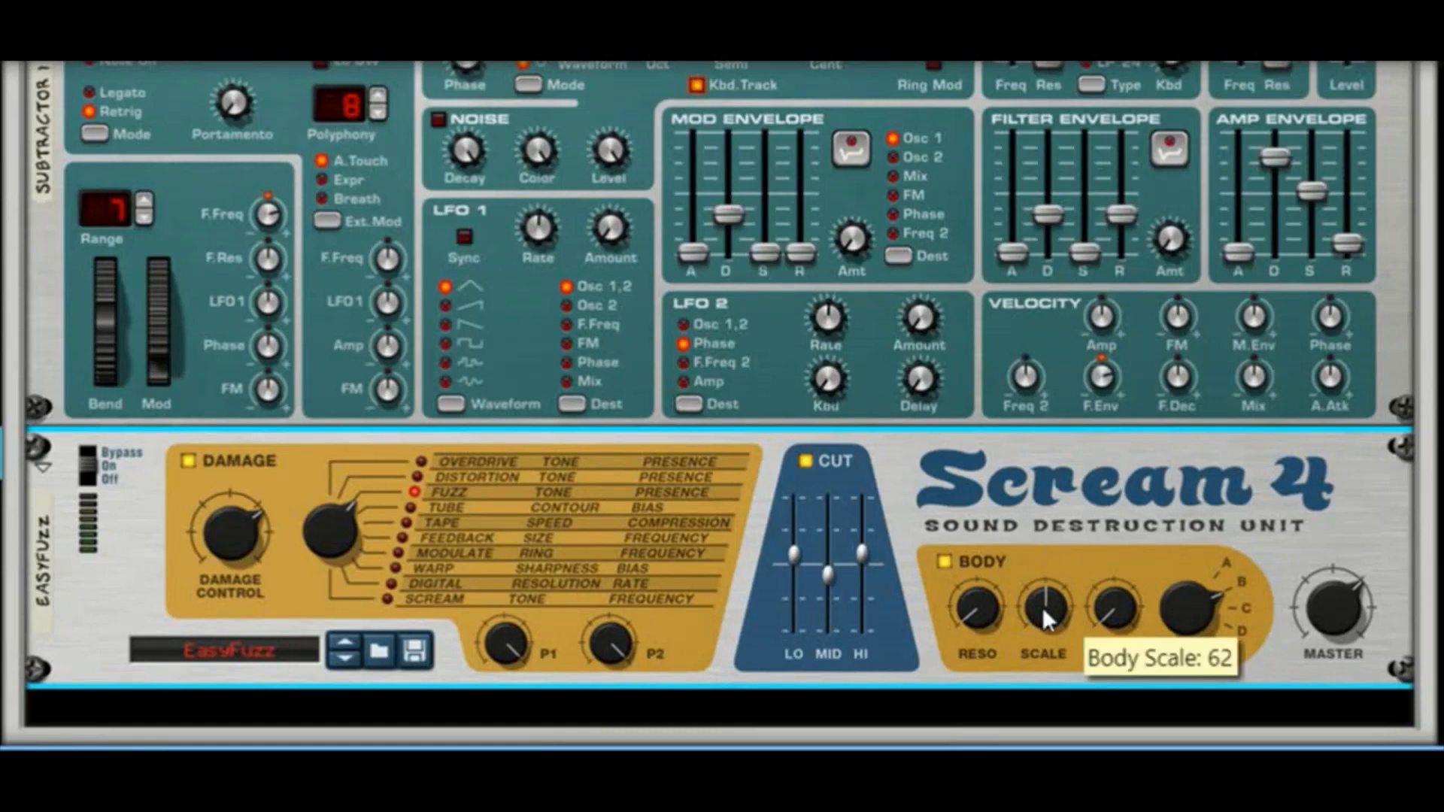
drag(1049, 605, 1052, 593)
mouse_move(1329, 603)
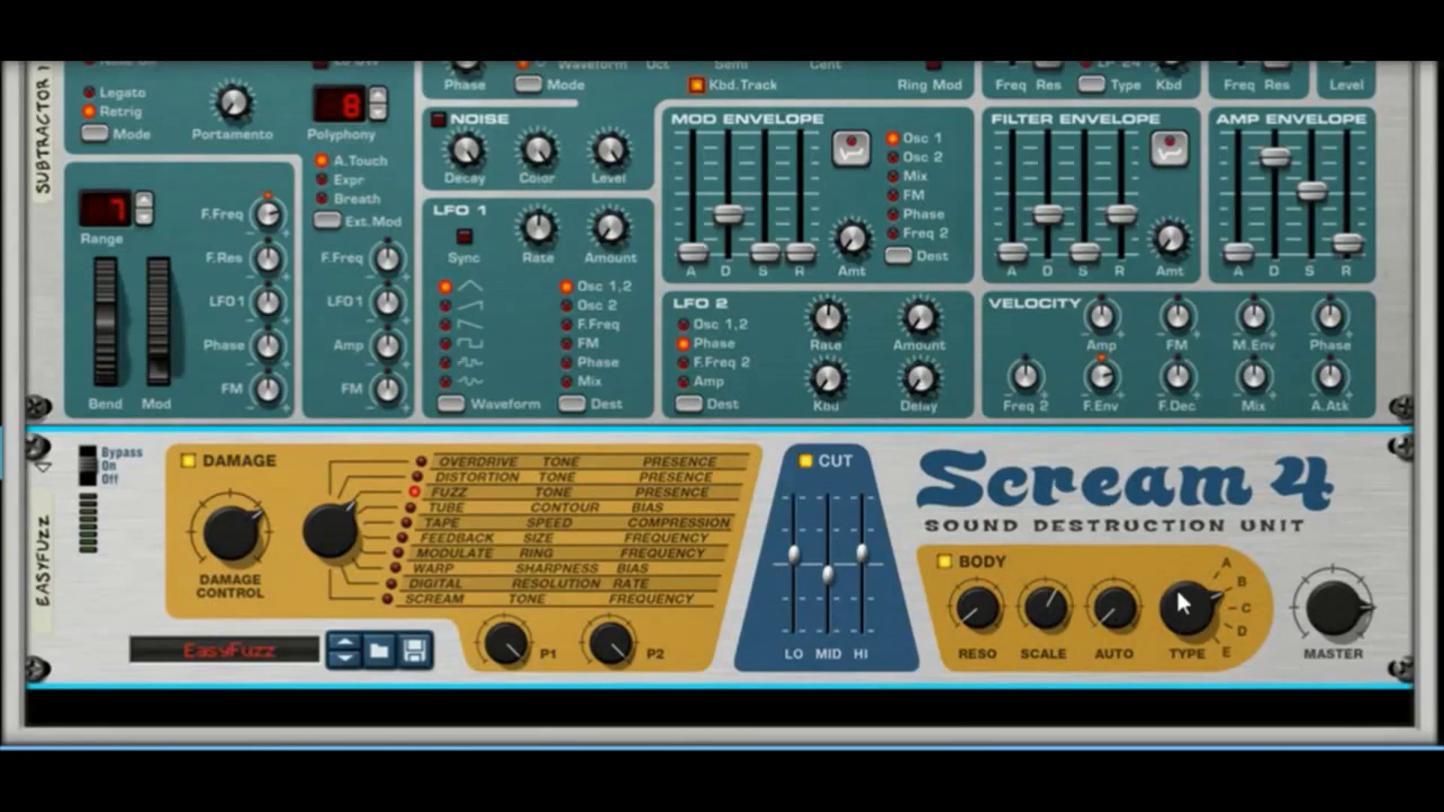
Lower the new Subtractor's master level slightly and pull down the level fader of the Combinator's mix channel
scroll(1051, 557, up, 5)
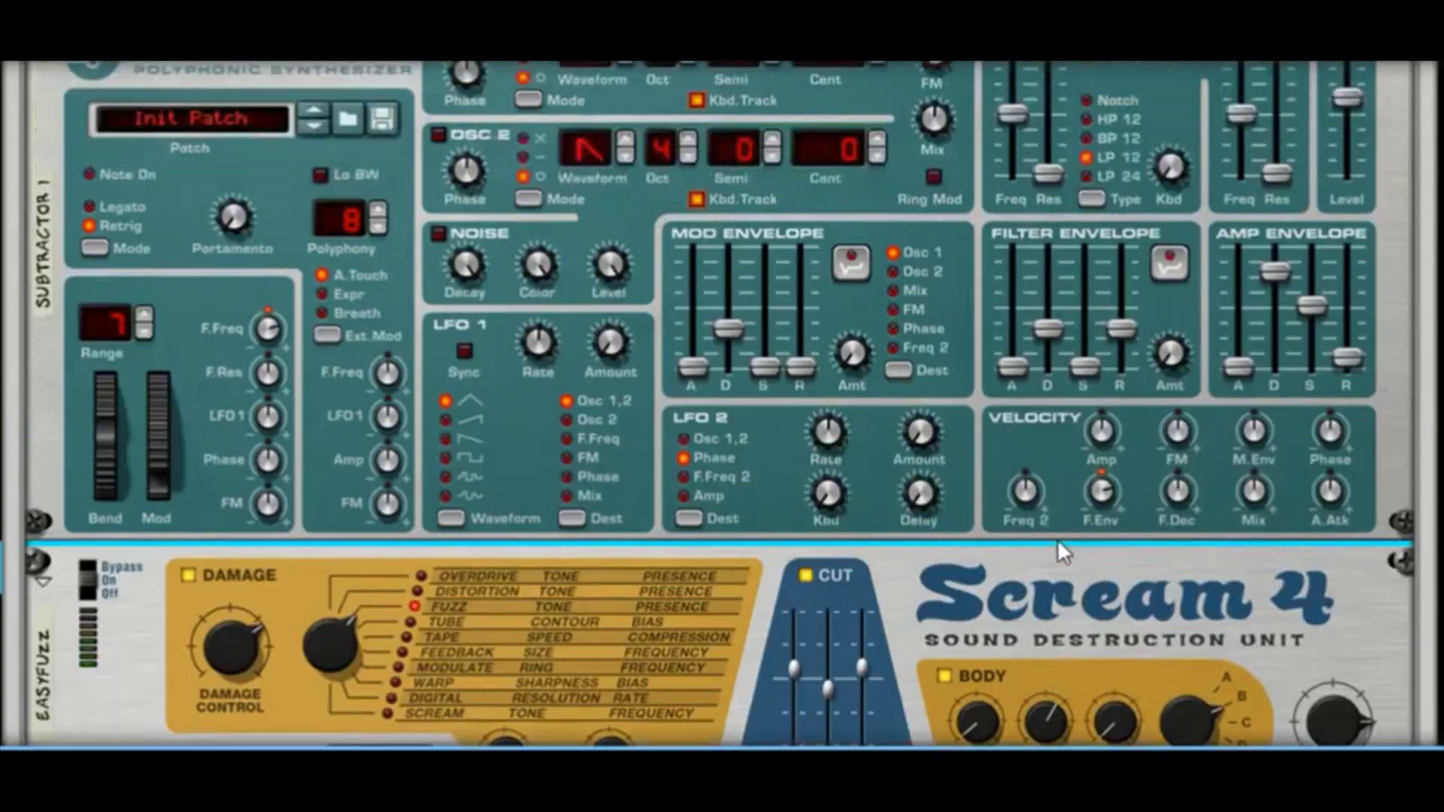
drag(1354, 328, 1350, 346)
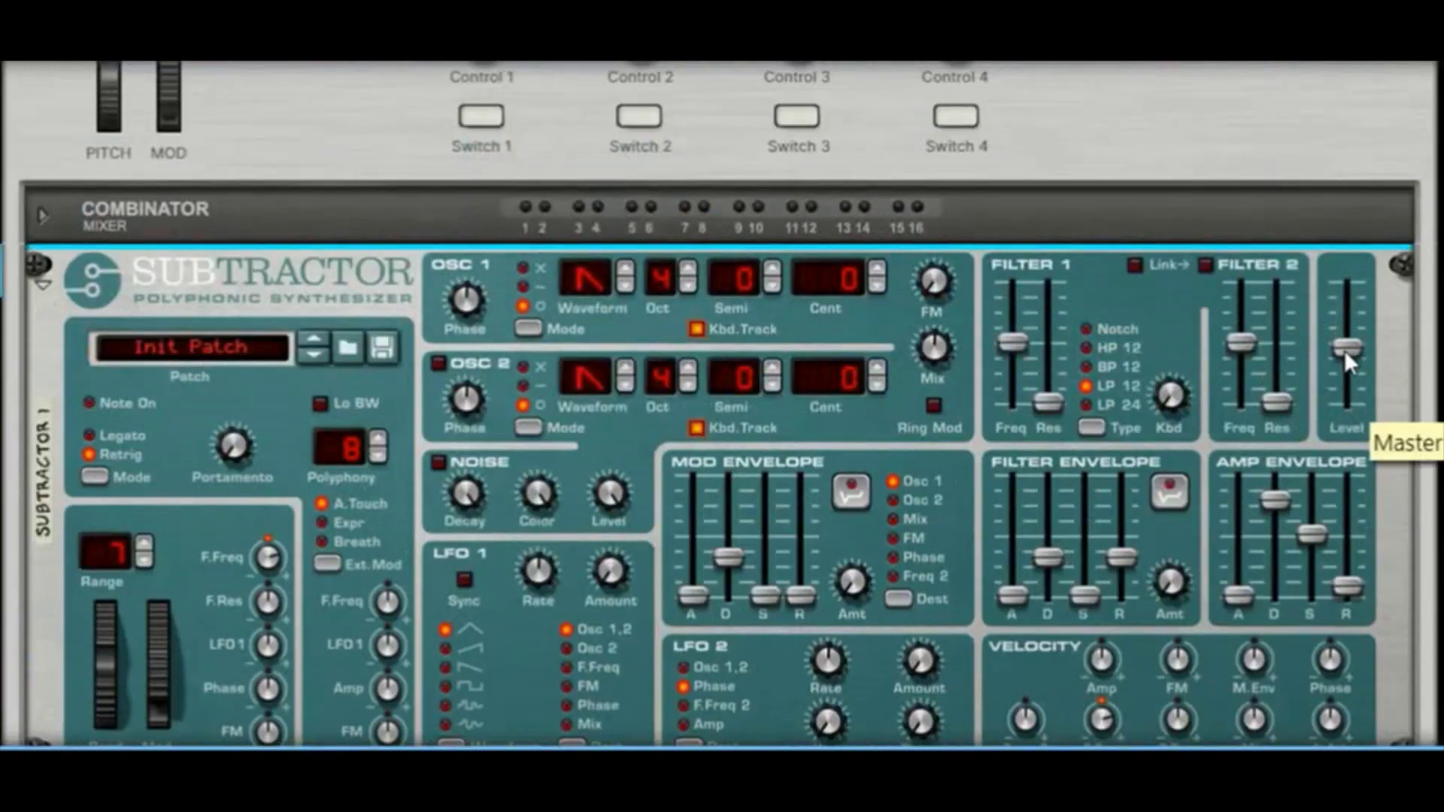
scroll(733, 296, up, 5)
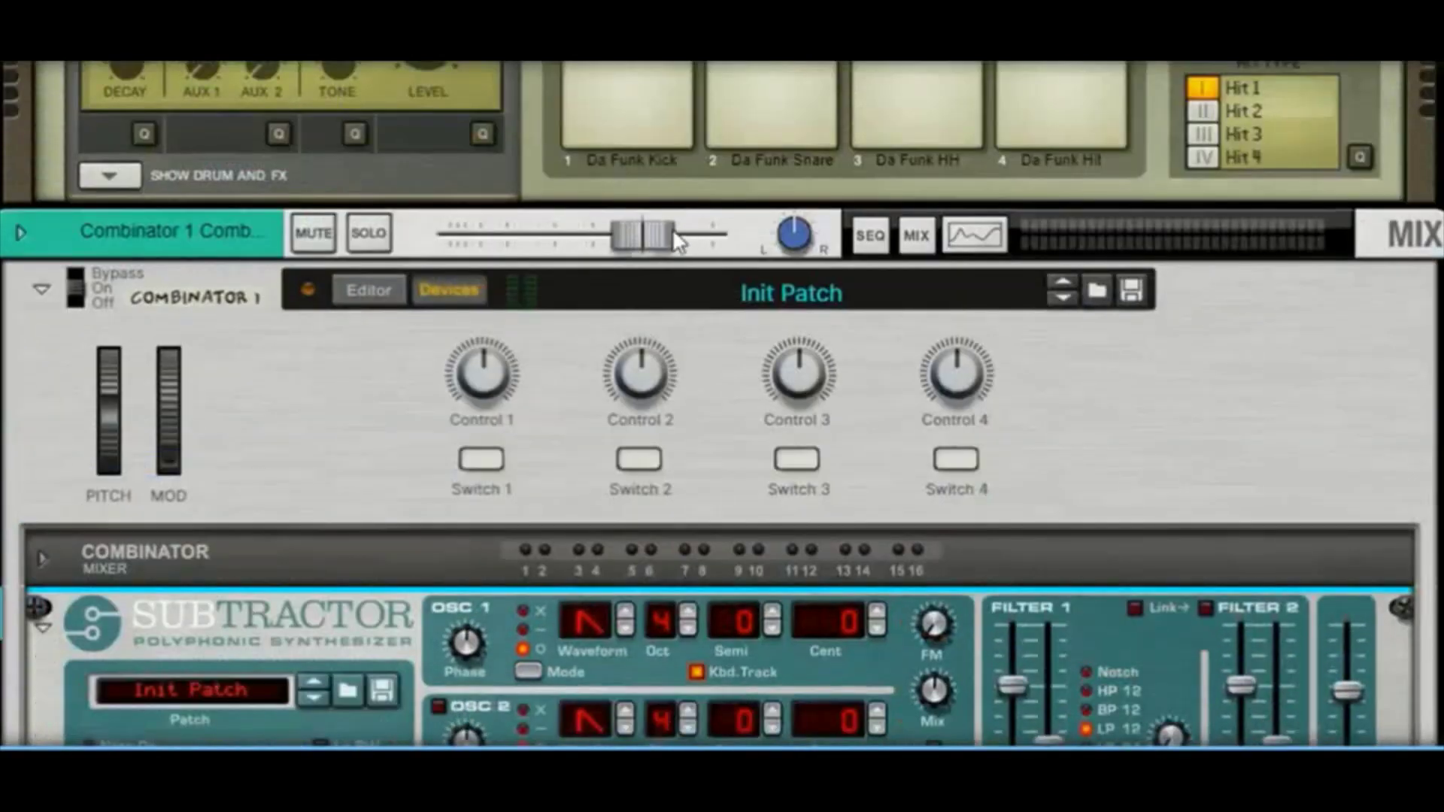
drag(674, 233, 569, 225)
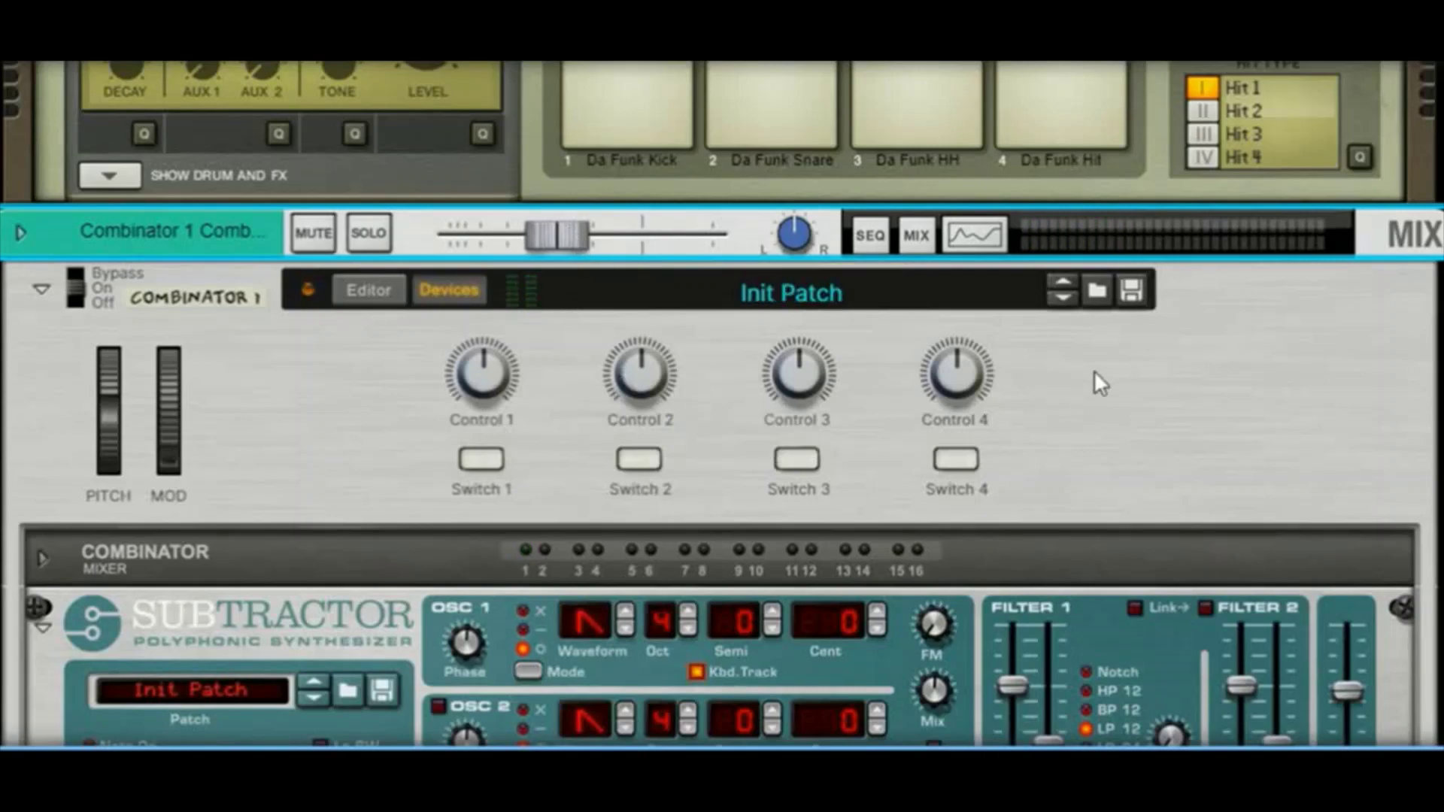
Set the Subtractor's polyphony to 1 and reset its filter envelope velocity amount to zero
scroll(1094, 370, down, 6)
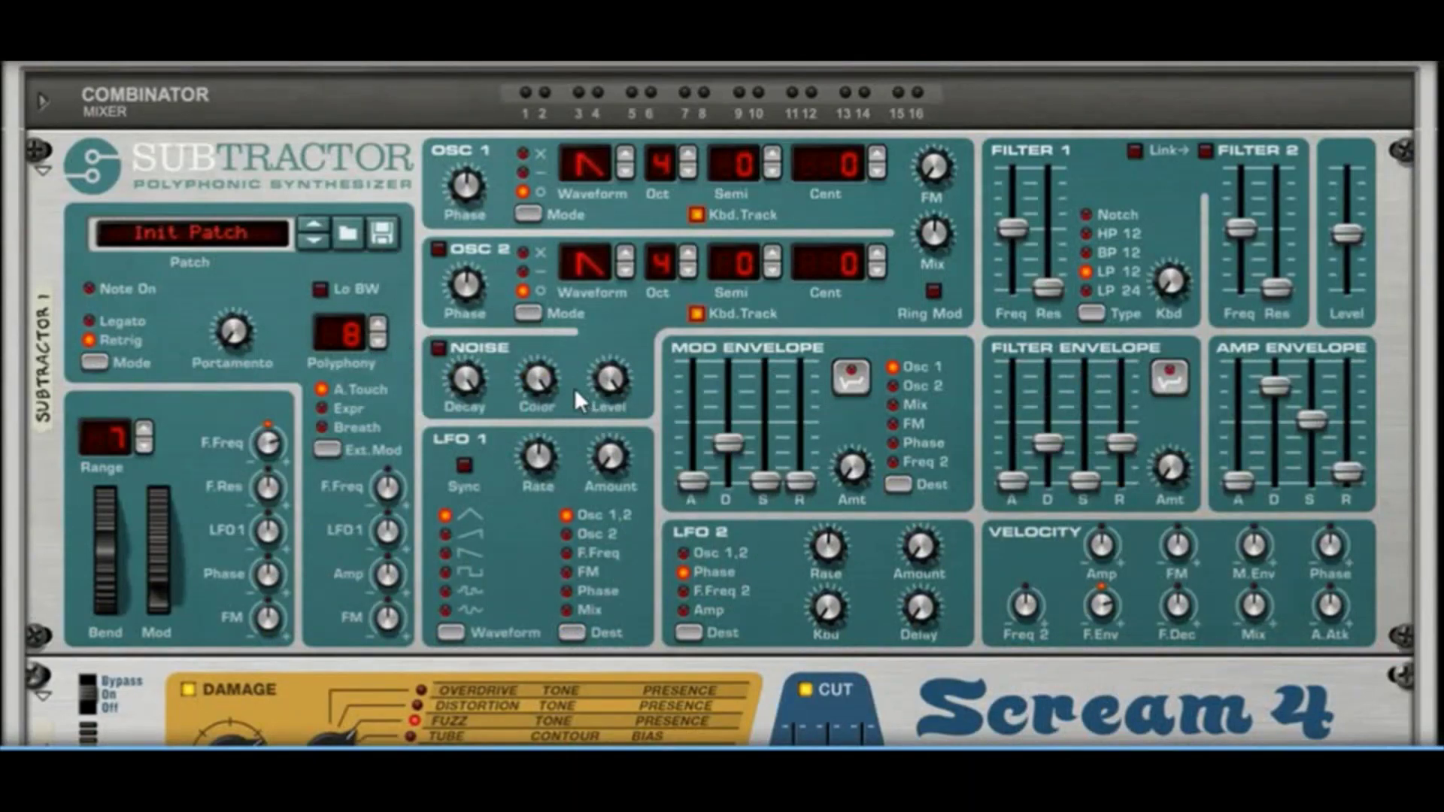
click(377, 341)
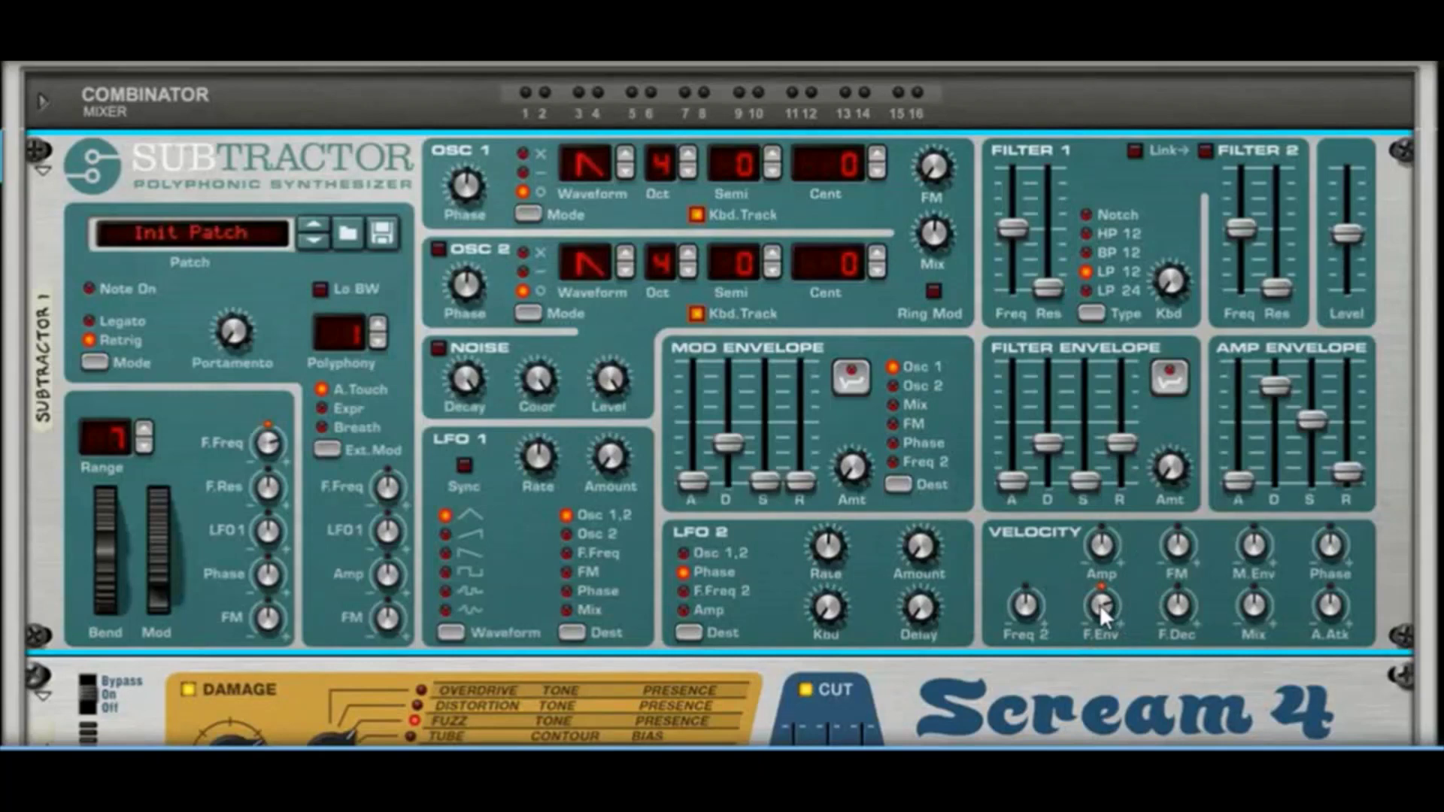
mouse_move(1099, 605)
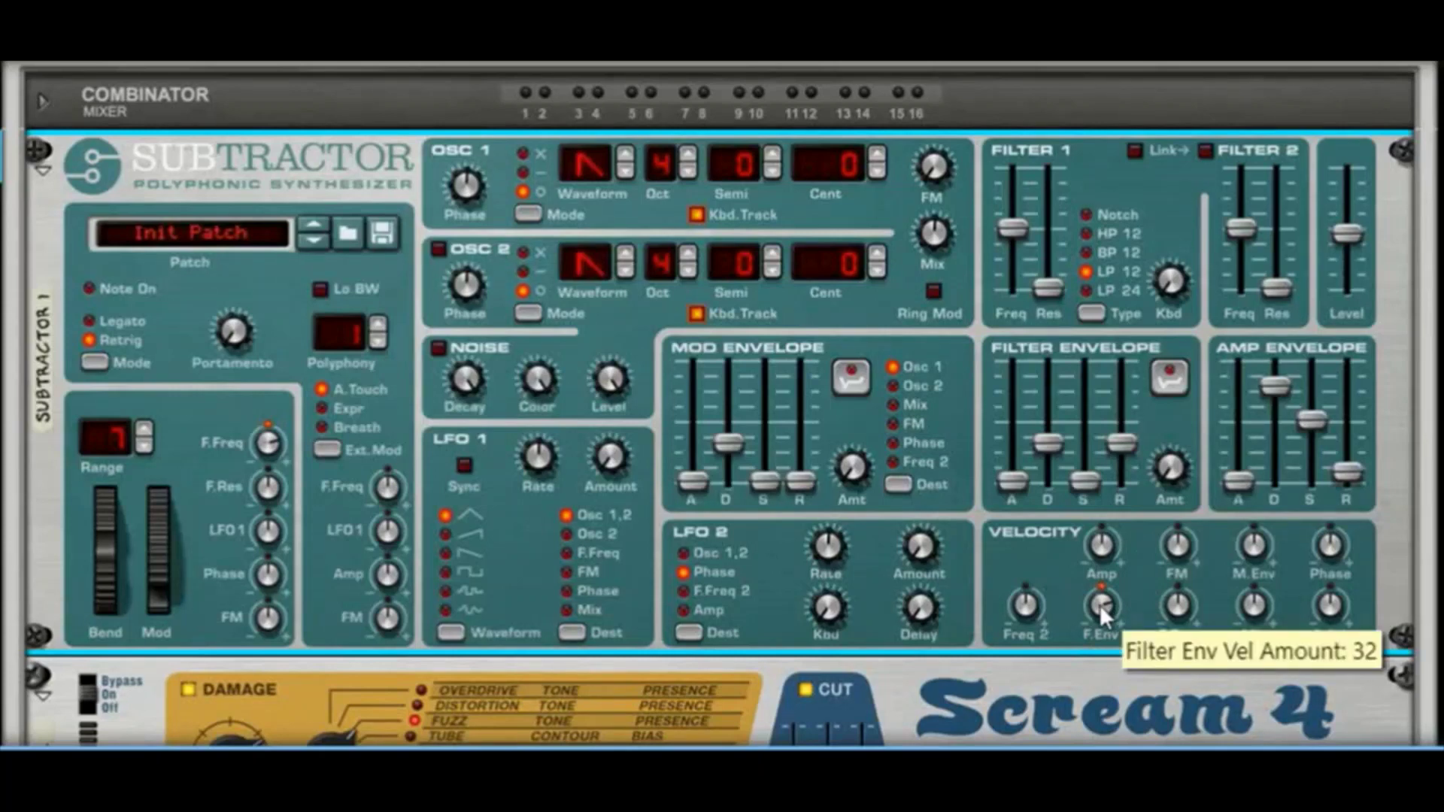
drag(1093, 612, 1081, 629)
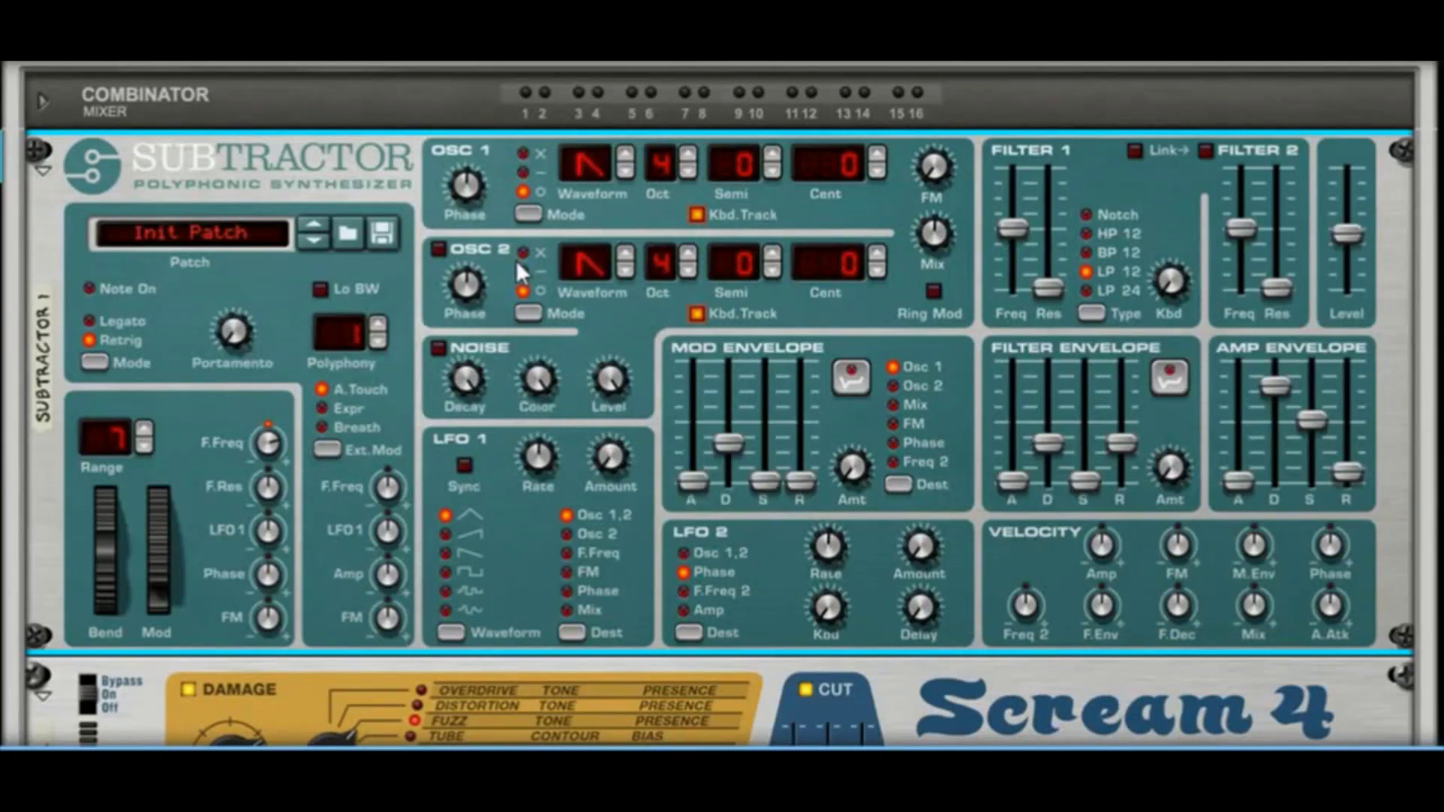
Enable oscillator 2, set oscillator 1 to octave 2 and oscillator 2 to octave 3, and turn the oscillator mix to about 73
click(439, 248)
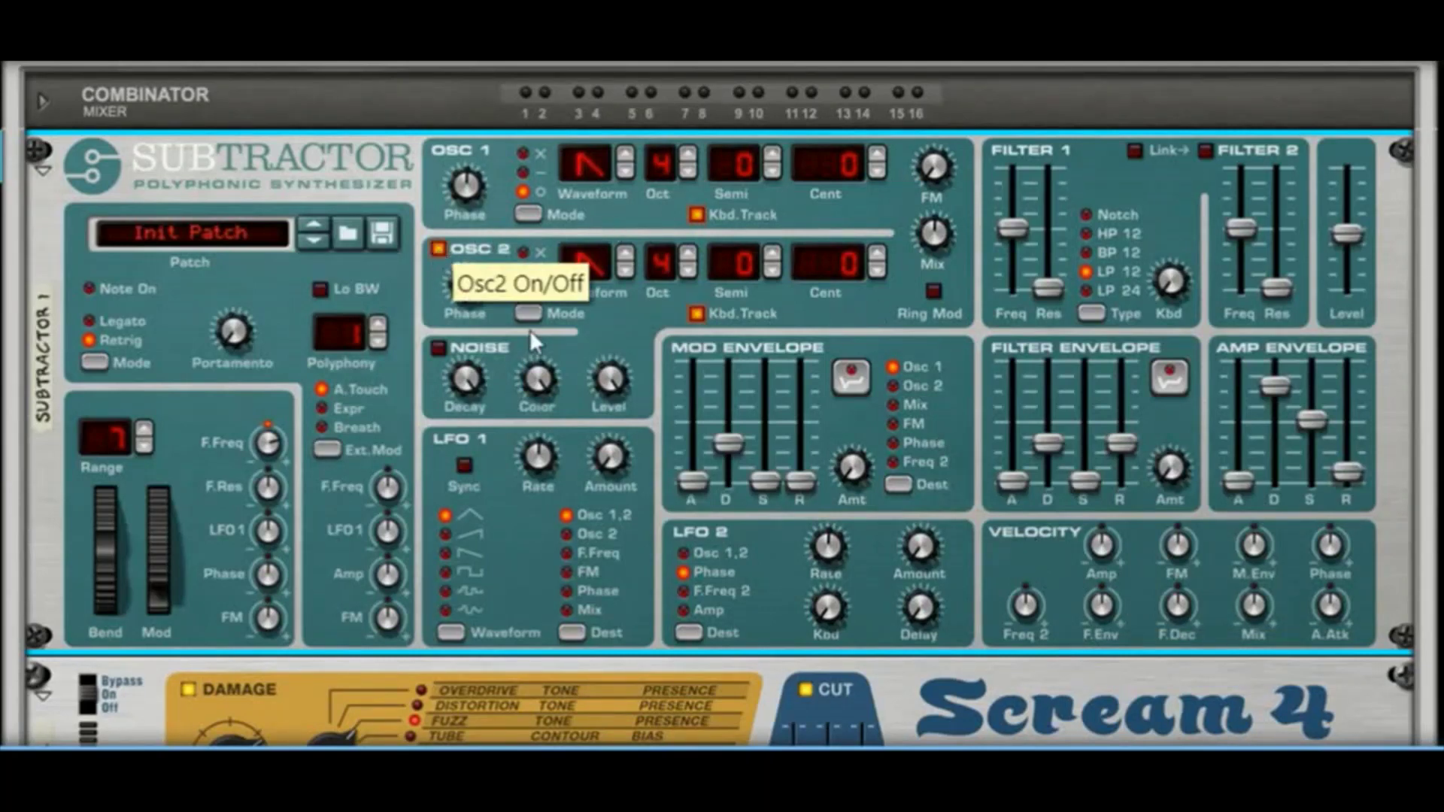
click(687, 172)
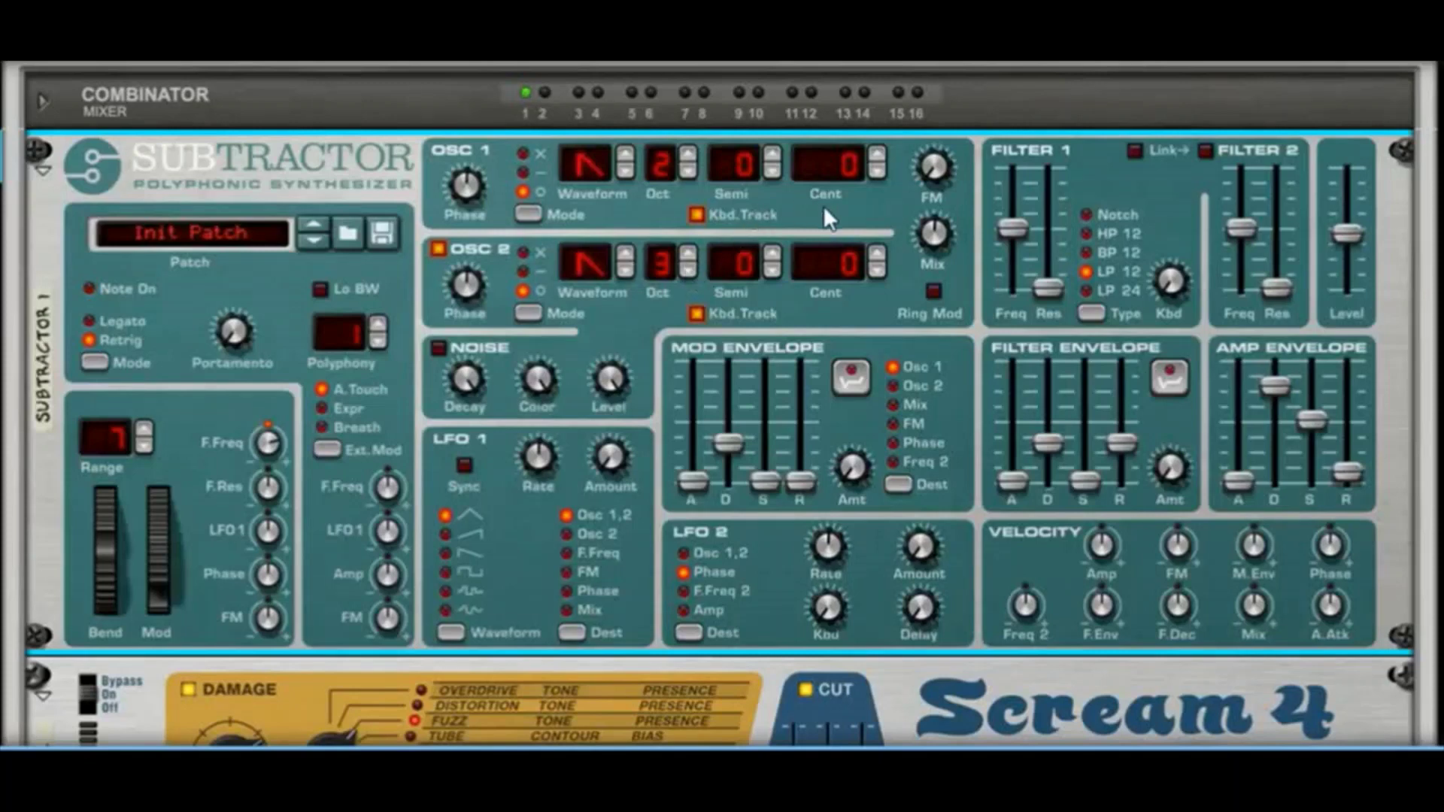
drag(932, 231, 935, 226)
right_click(935, 226)
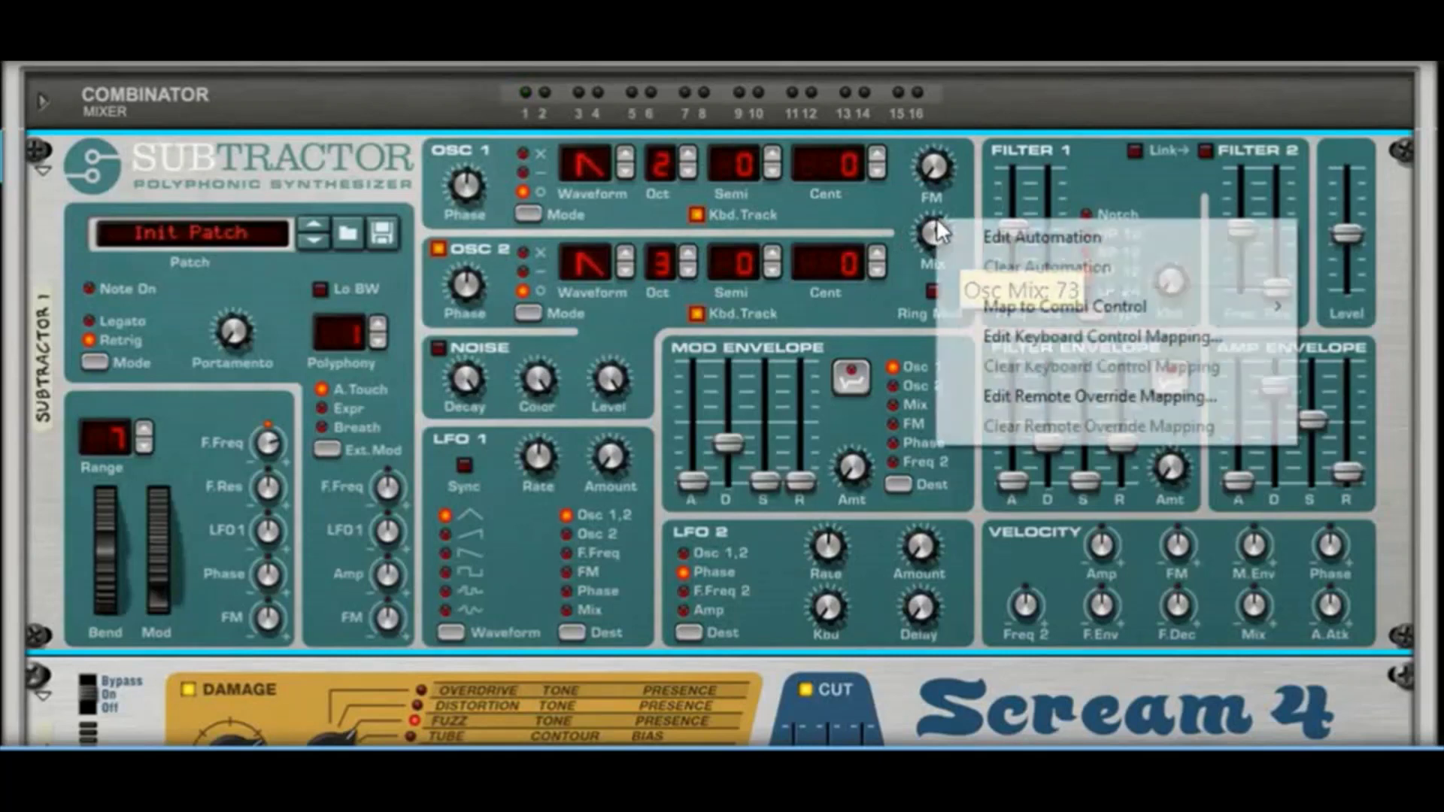
click(946, 182)
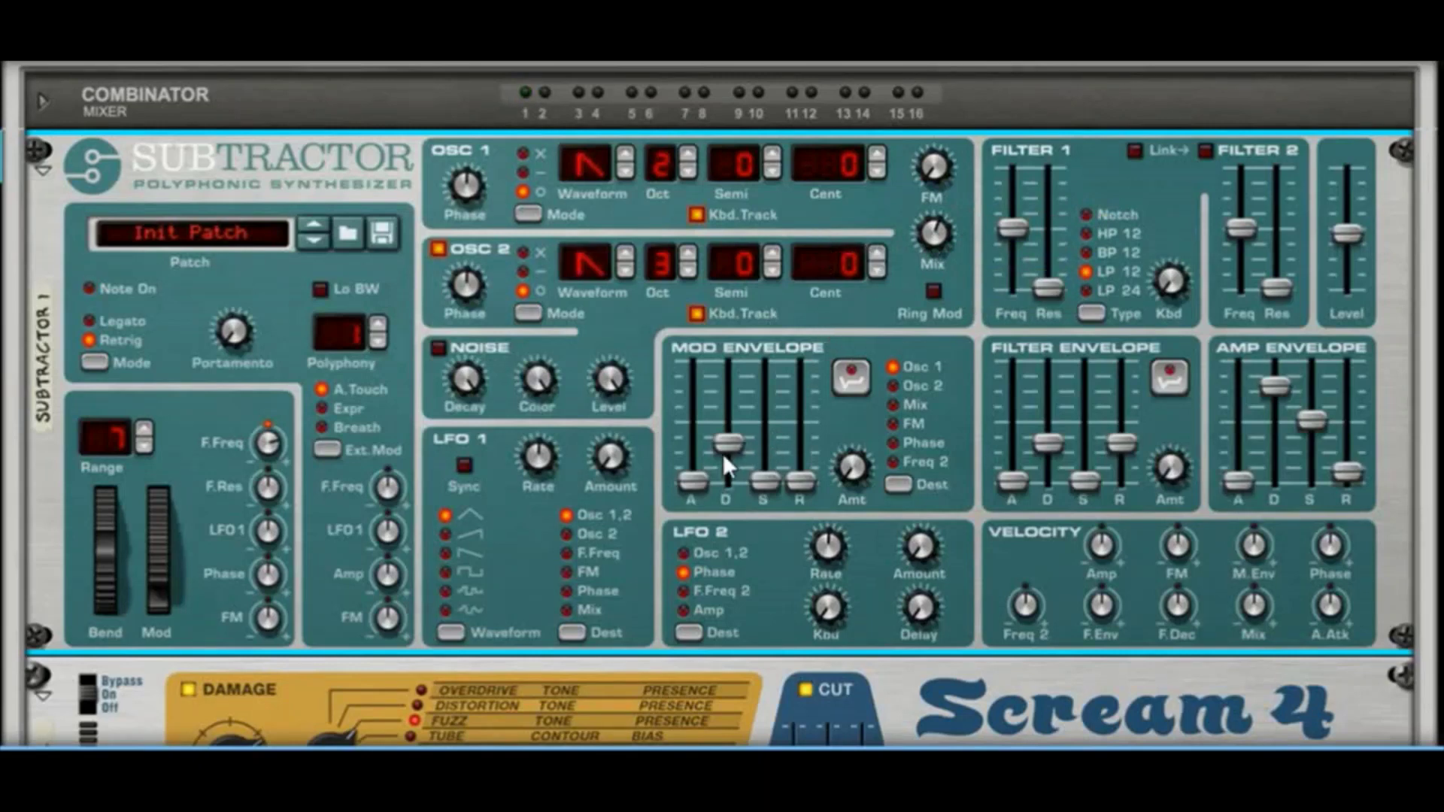
Lower the mod envelope decay to minimum and set Filter 1 to LP 24 with keyboard tracking at 127
drag(724, 454, 725, 492)
drag(1166, 281, 1181, 105)
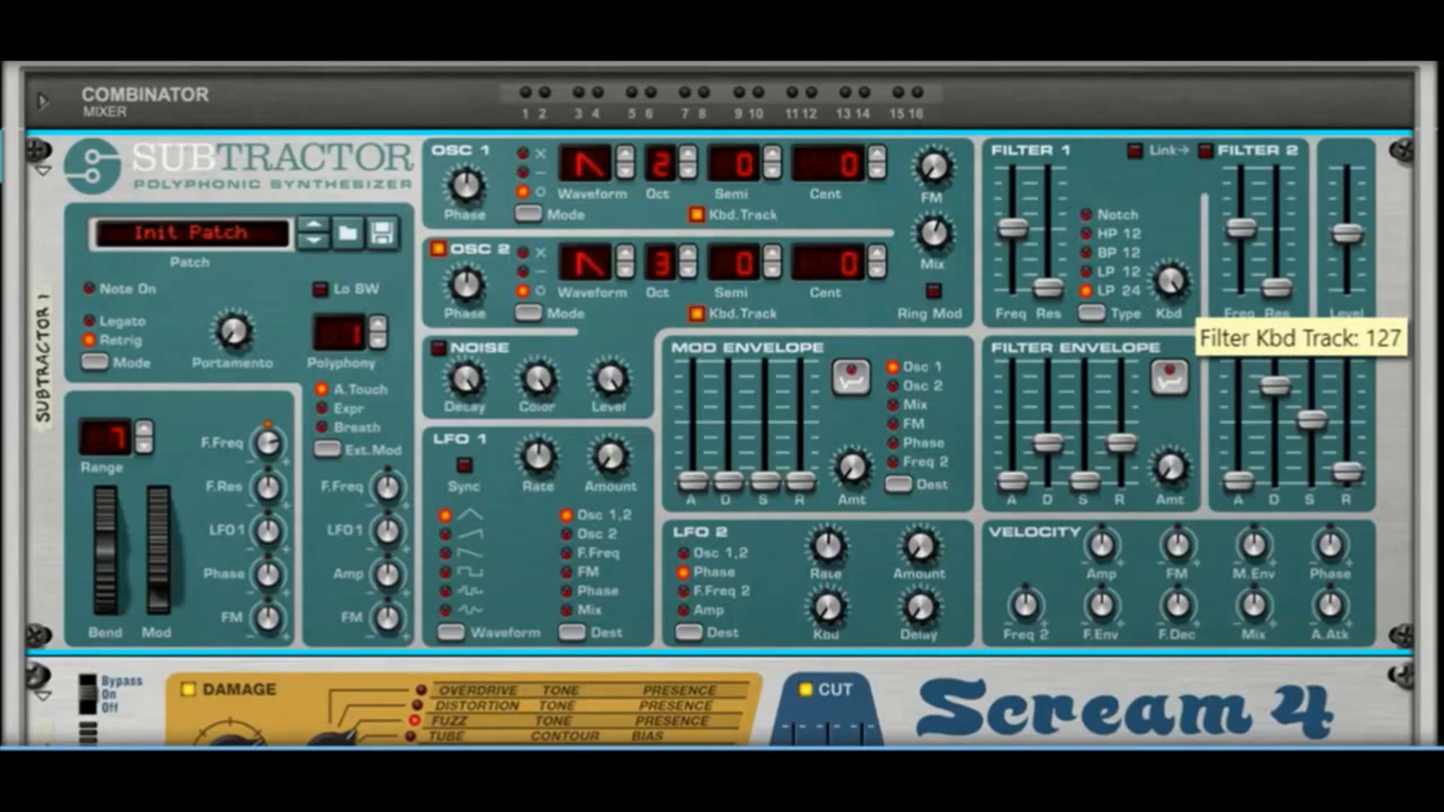
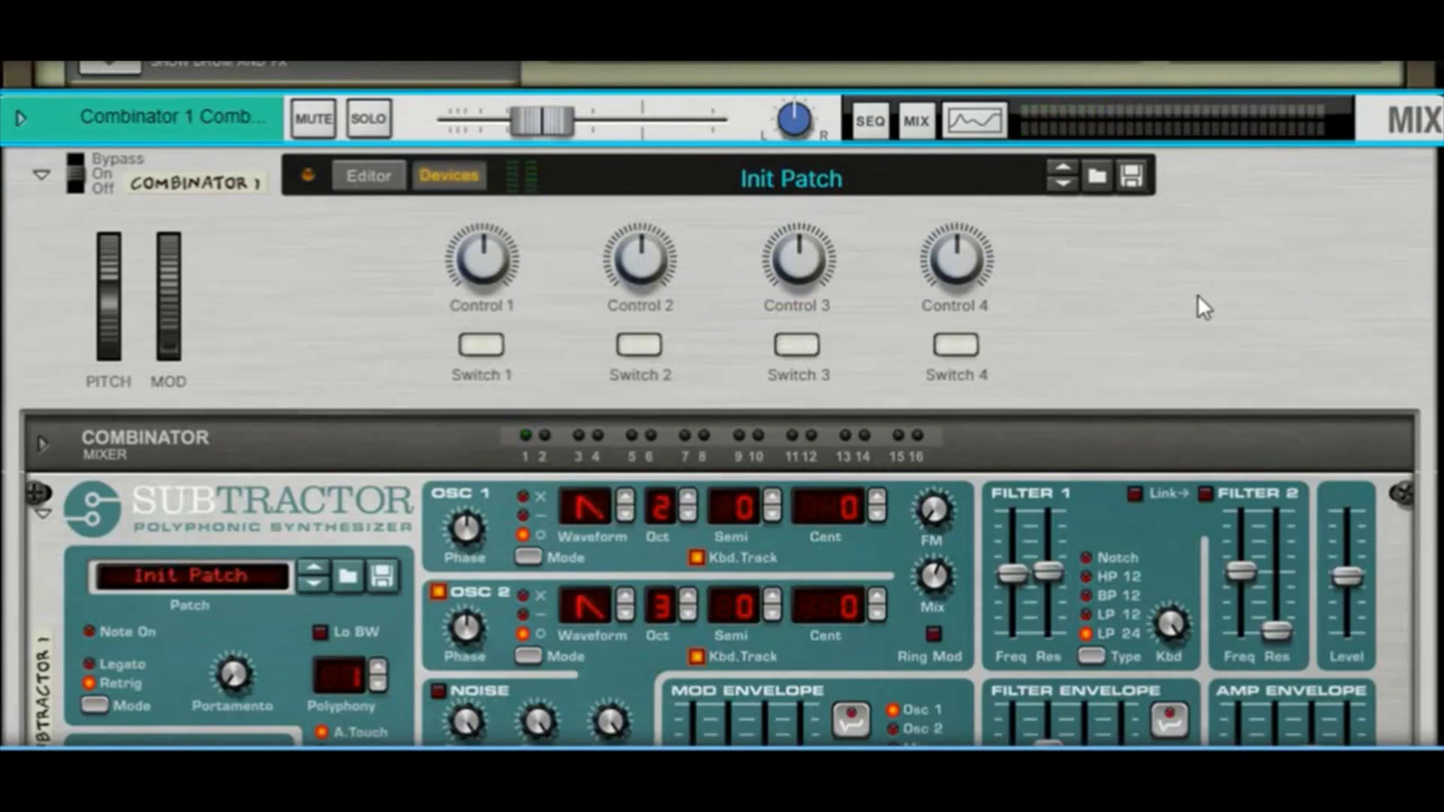
Try a higher and lower filter envelope amount and a filter envelope attack of 20, returning each to around its previous setting
scroll(1196, 303, down, 3)
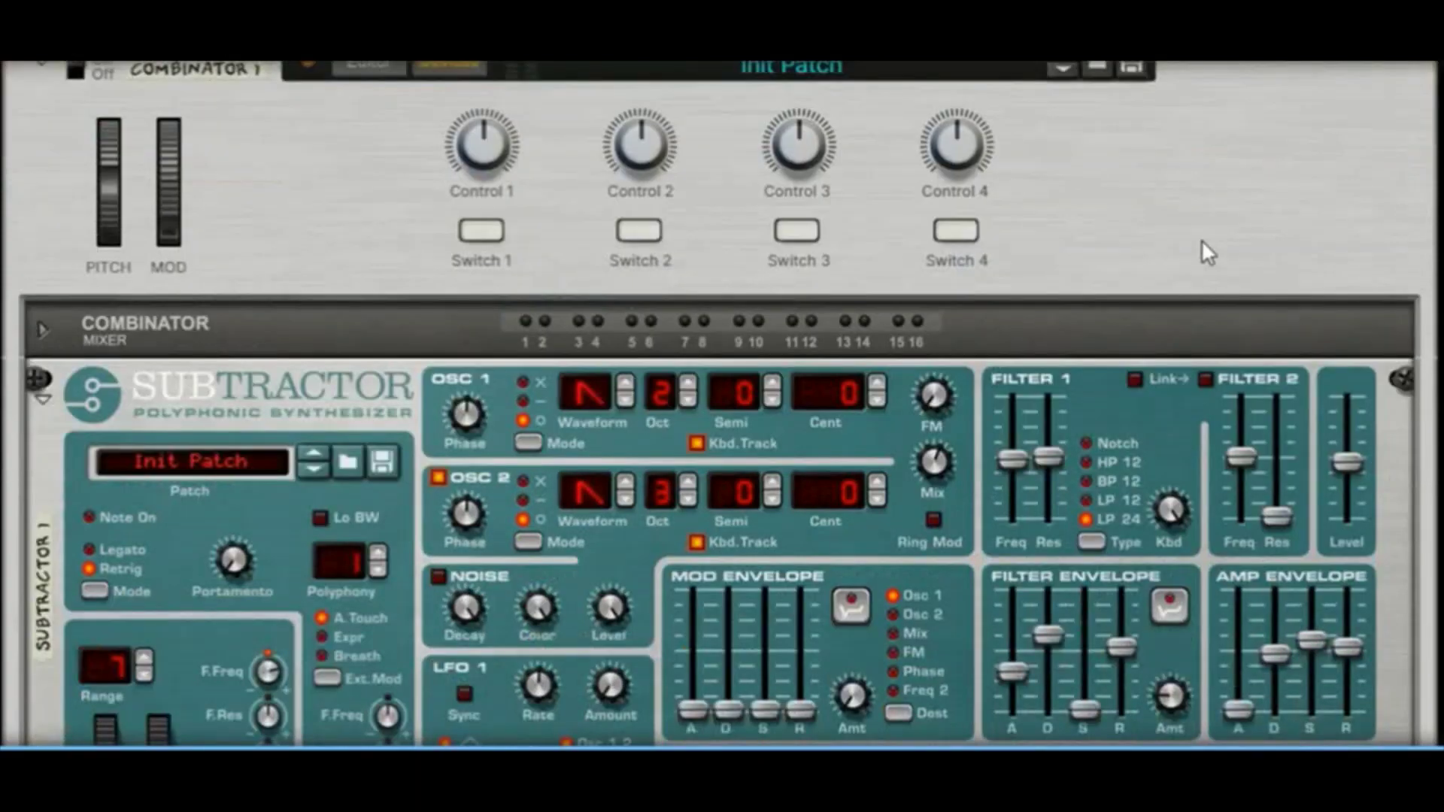
scroll(1201, 239, down, 3)
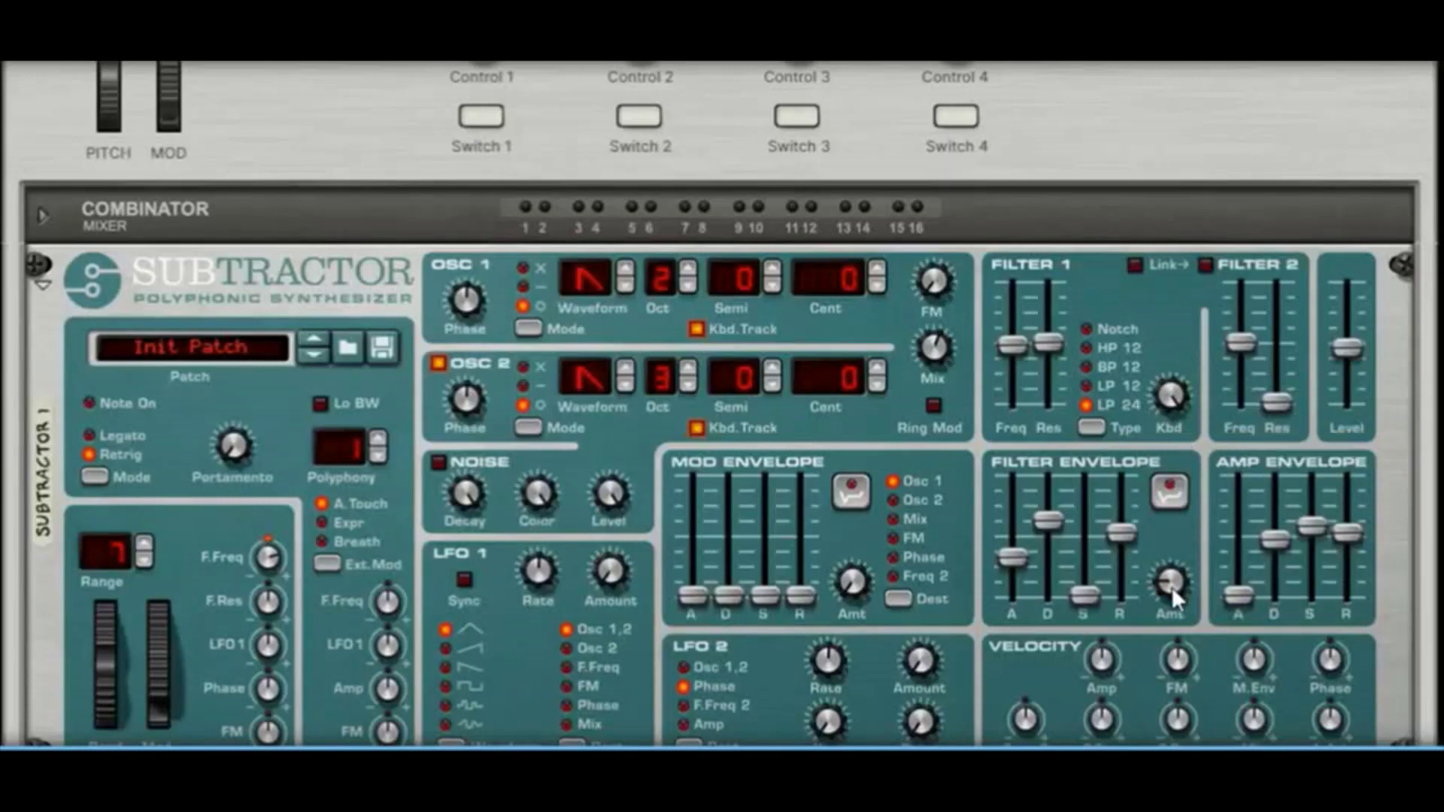
drag(1172, 580, 1177, 542)
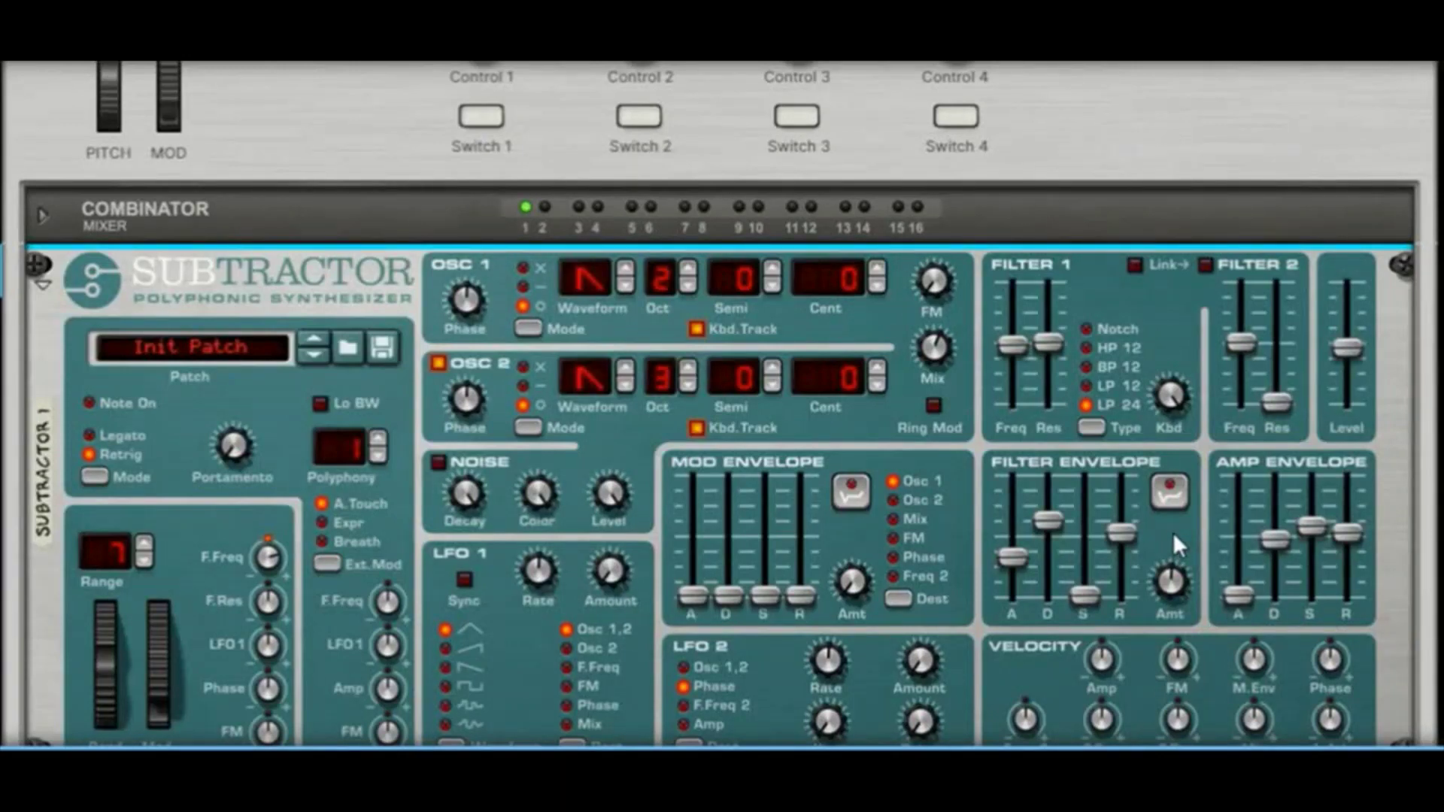
drag(1167, 578, 1149, 620)
drag(1011, 555, 998, 574)
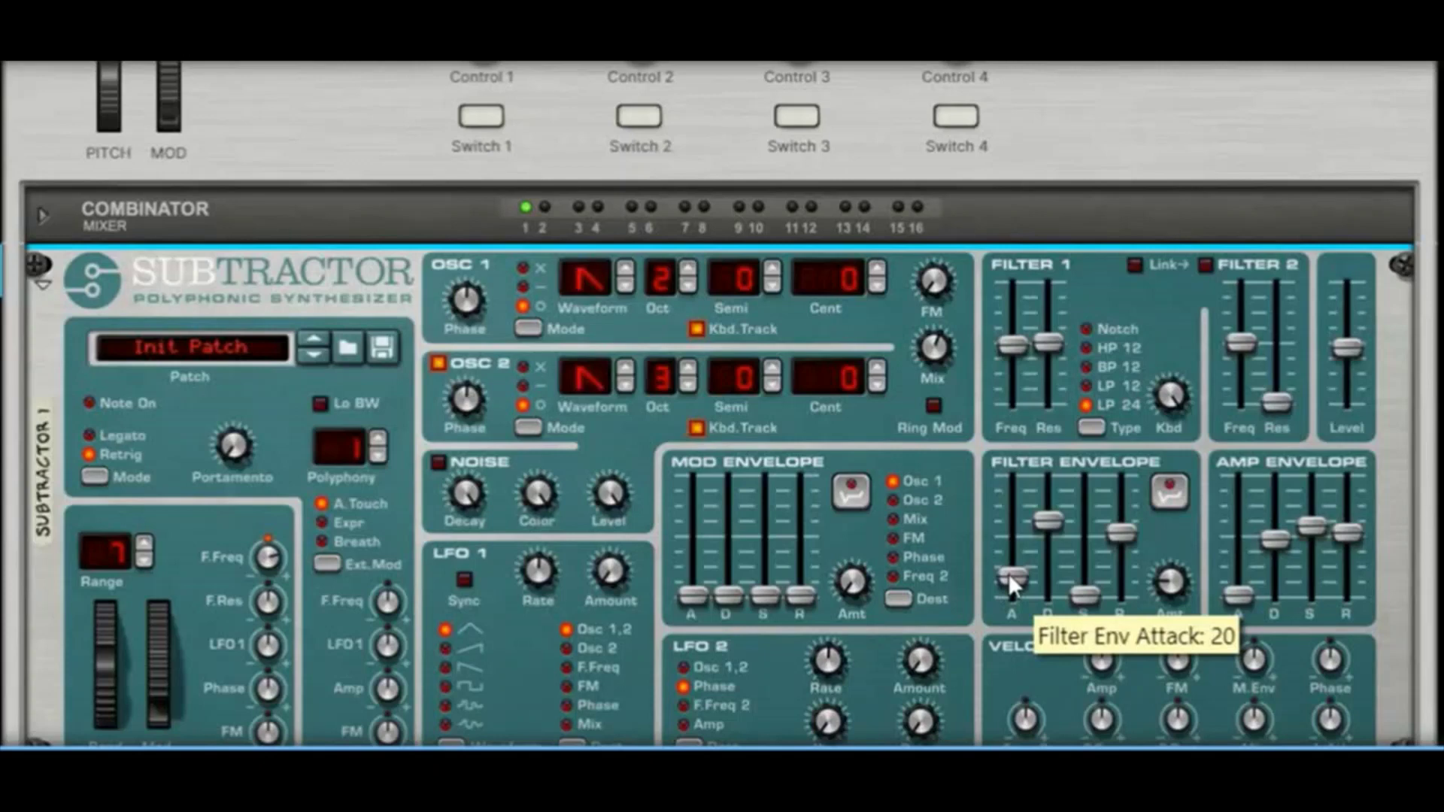
mouse_move(1013, 573)
mouse_down()
mouse_move(1026, 528)
mouse_move(1012, 558)
mouse_up()
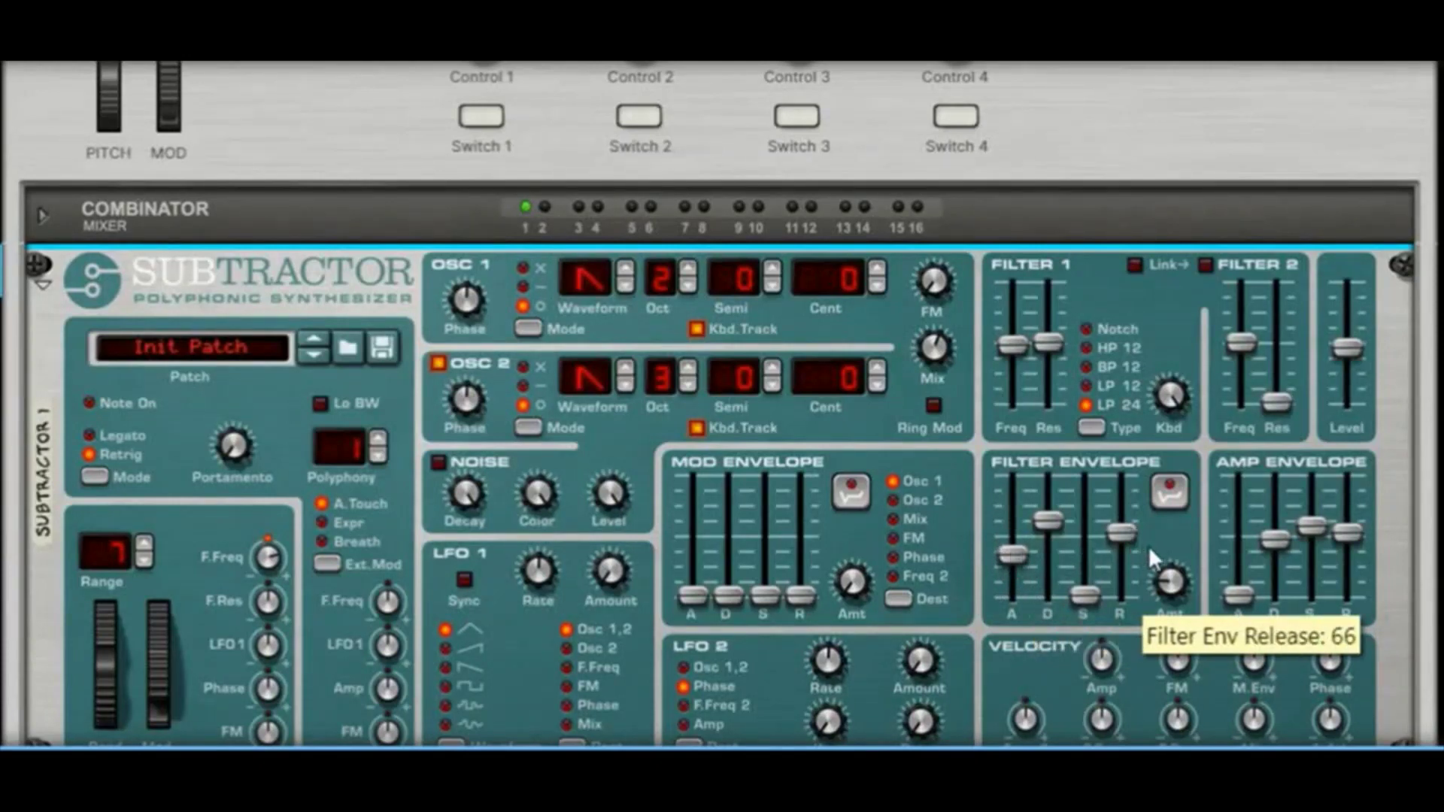
Try shorter filter and amp envelope releases, bringing the amp release back up to about 62 and the filter release to a similar level
drag(1121, 539, 1111, 568)
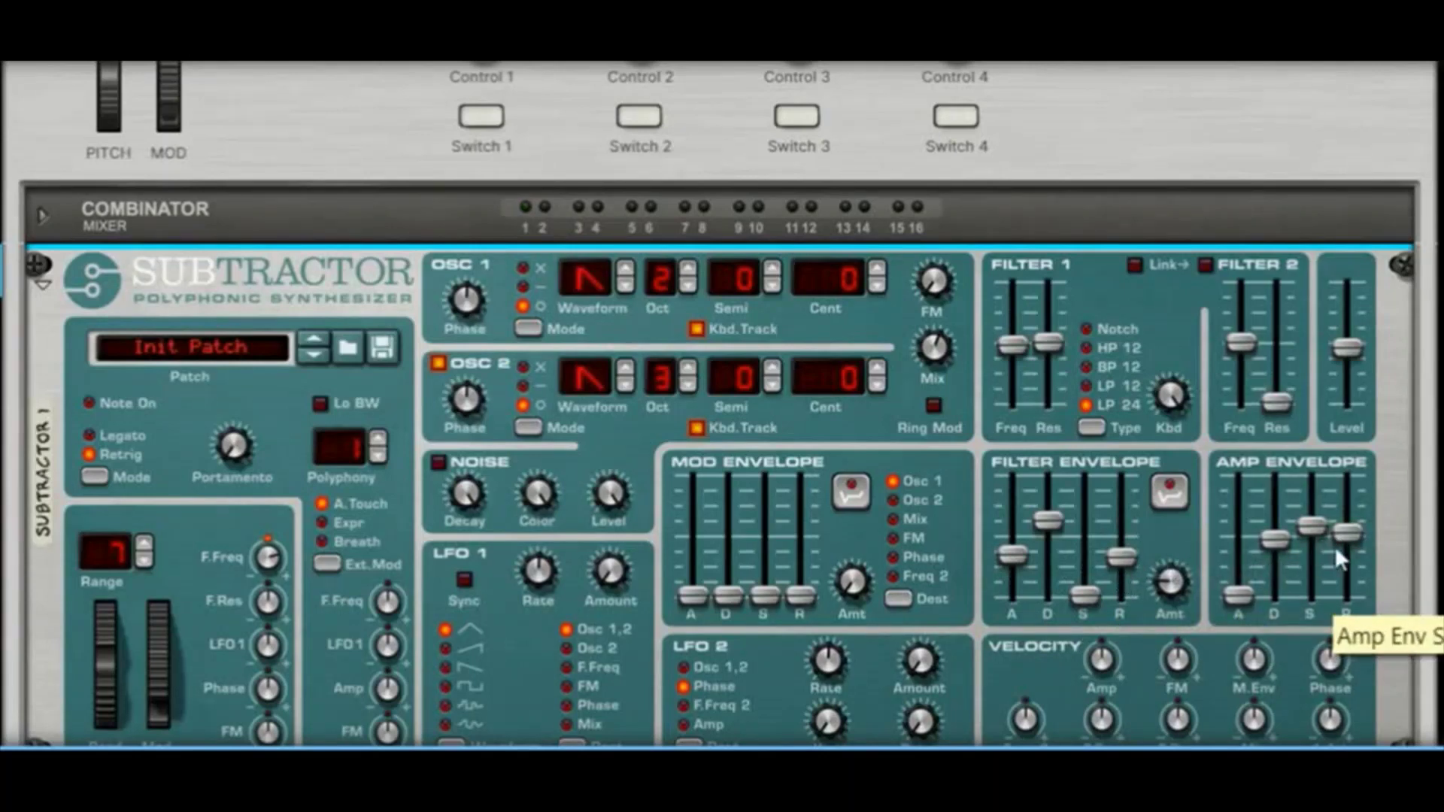
drag(1348, 535, 1335, 563)
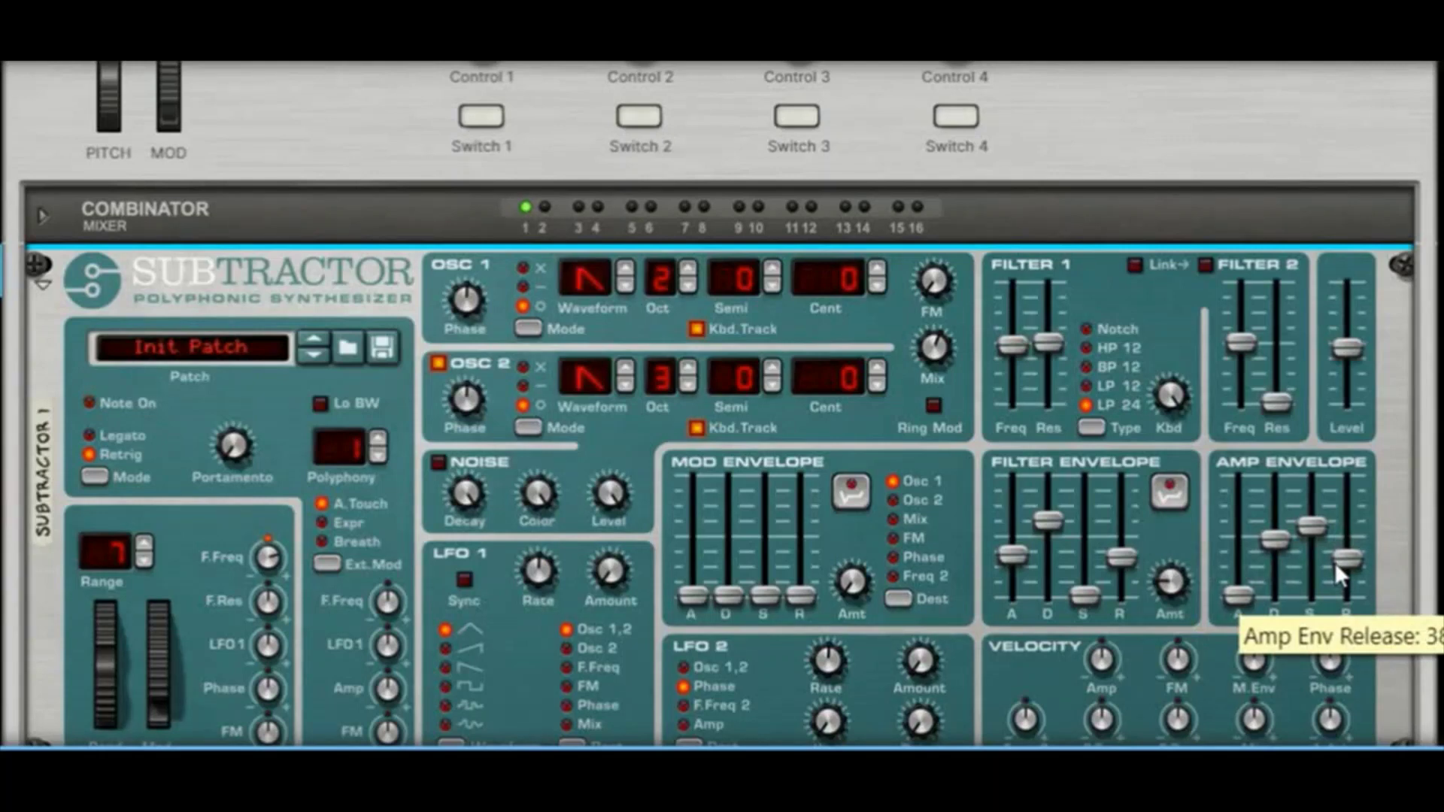
drag(1335, 562, 1360, 540)
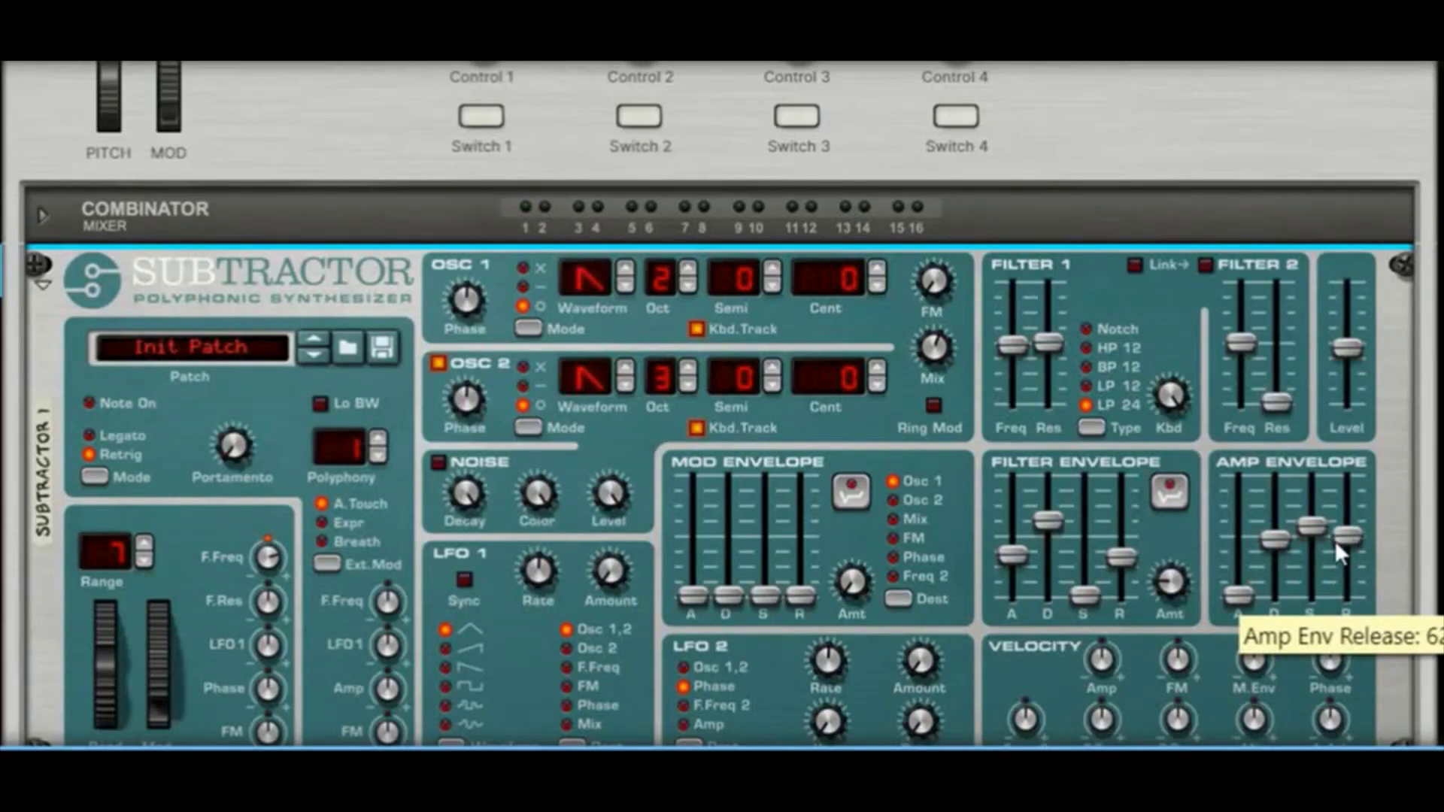
drag(1120, 554, 1140, 534)
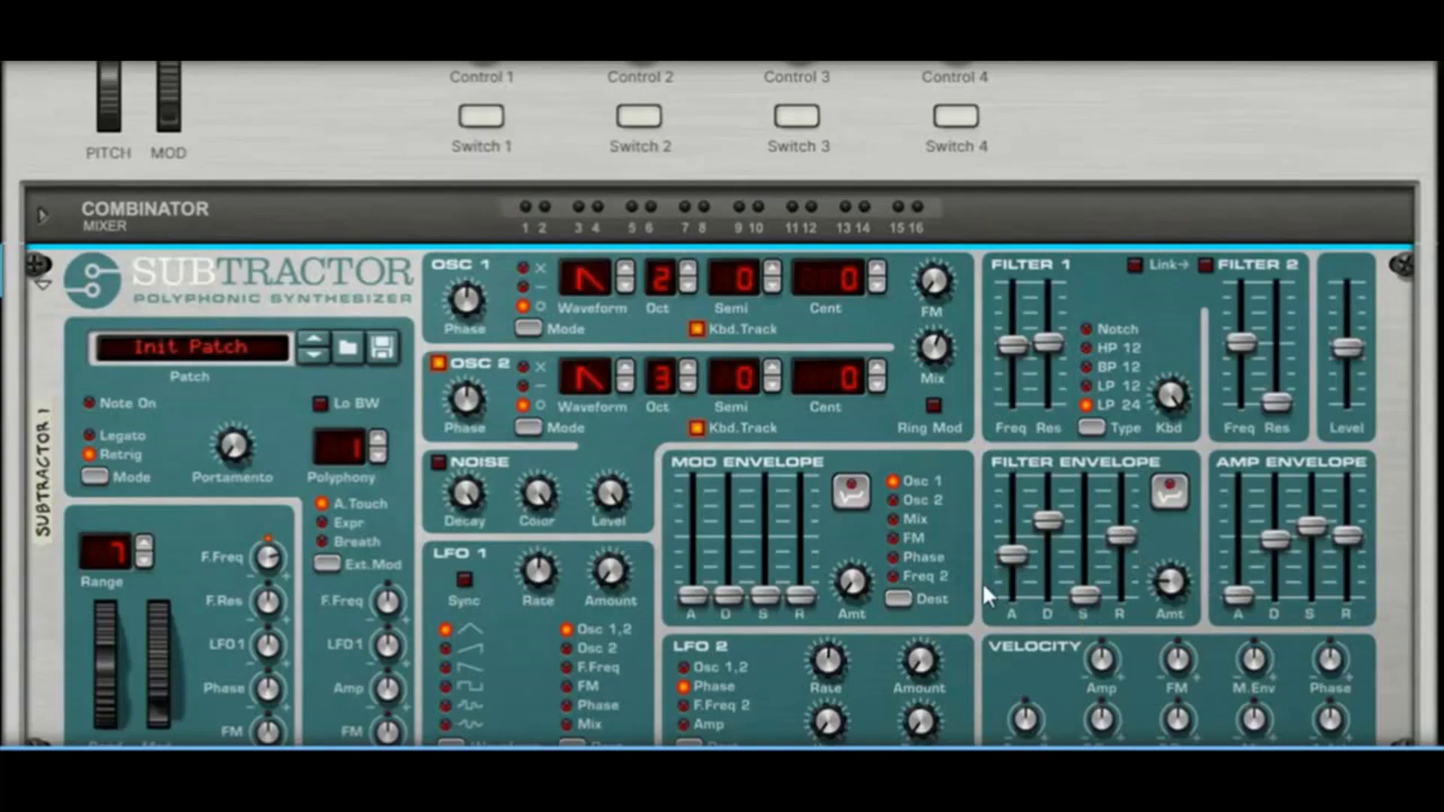
Map the Scream 4's Damage Control knob to Control 1 of the Combinator
scroll(485, 364, up, 5)
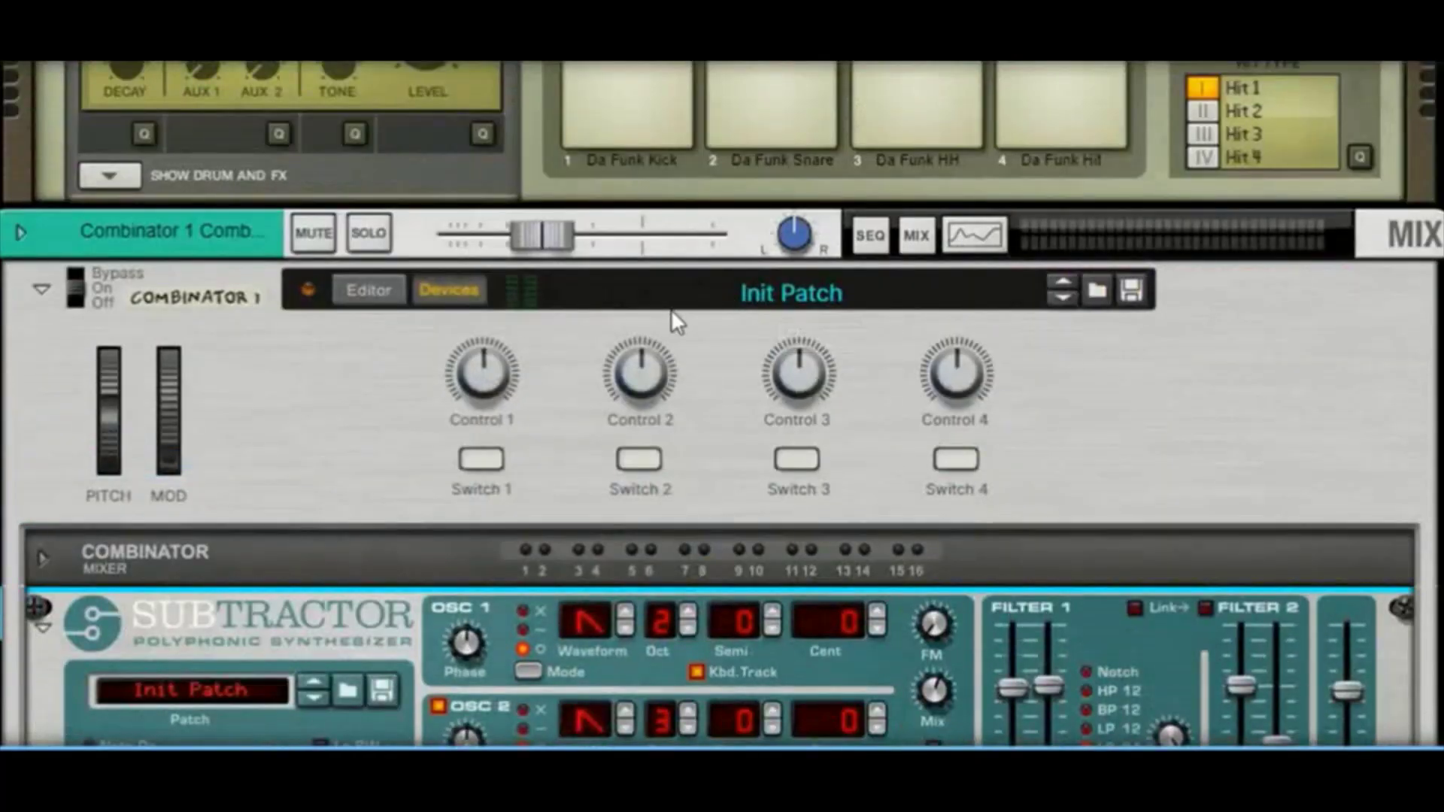
scroll(572, 409, down, 3)
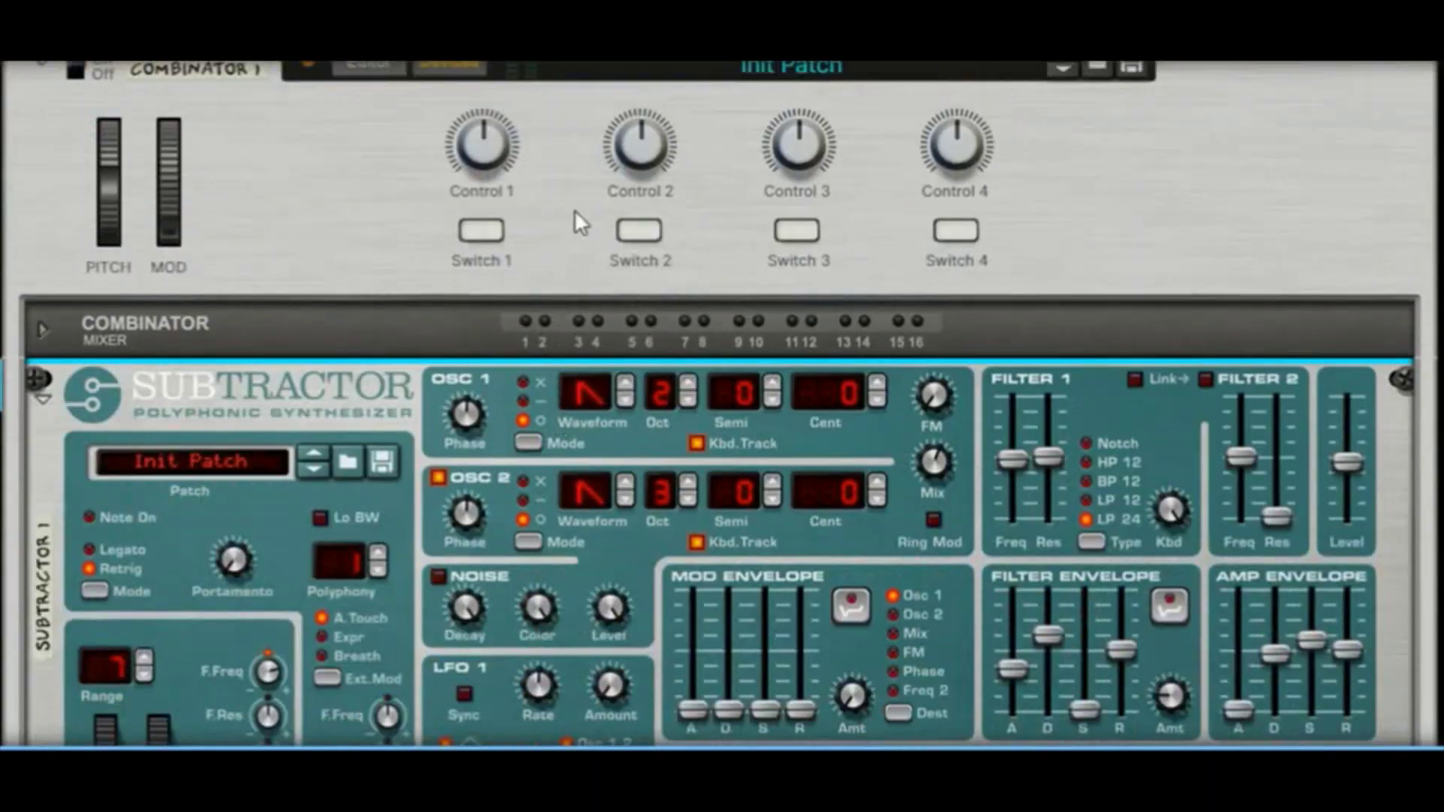
scroll(573, 240, down, 10)
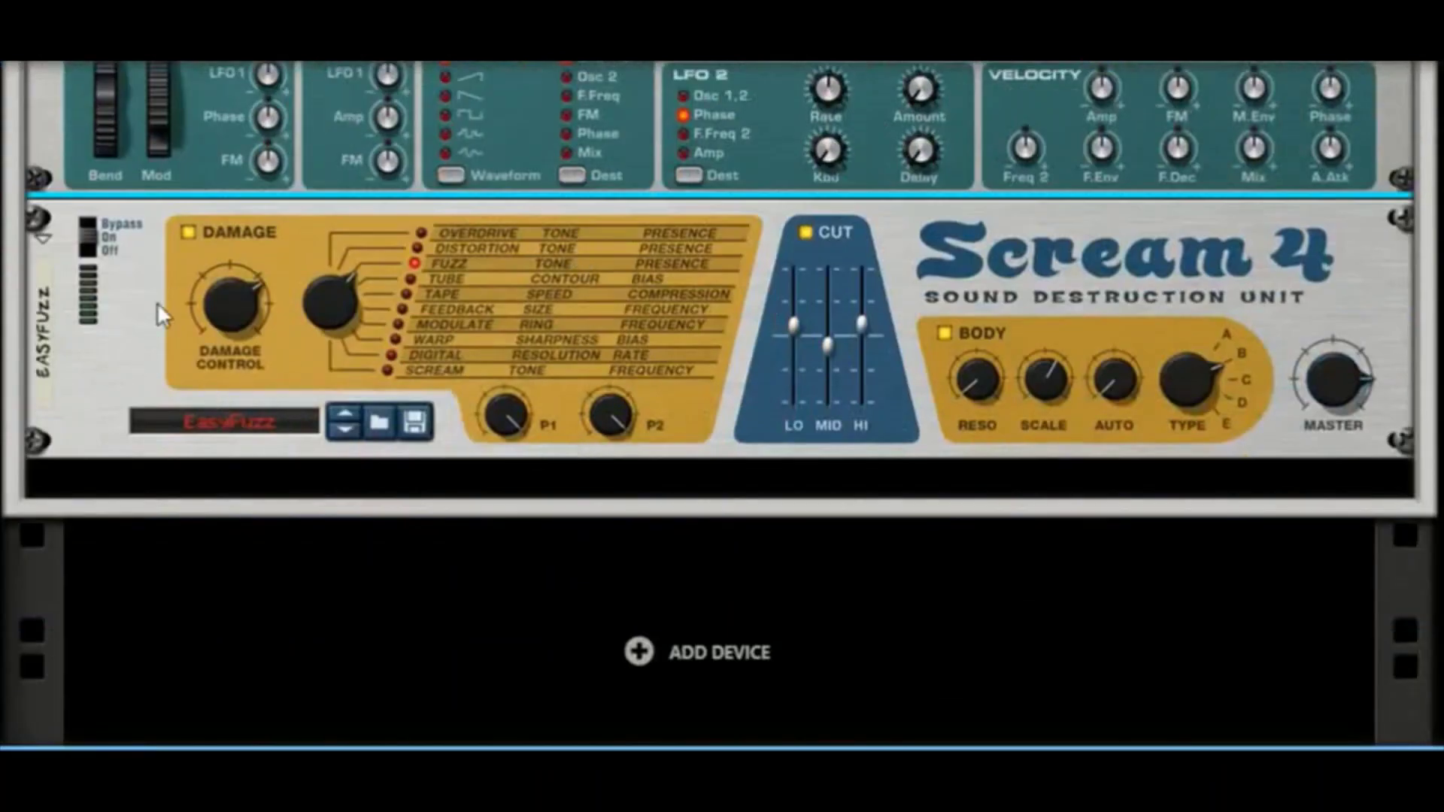
mouse_move(228, 301)
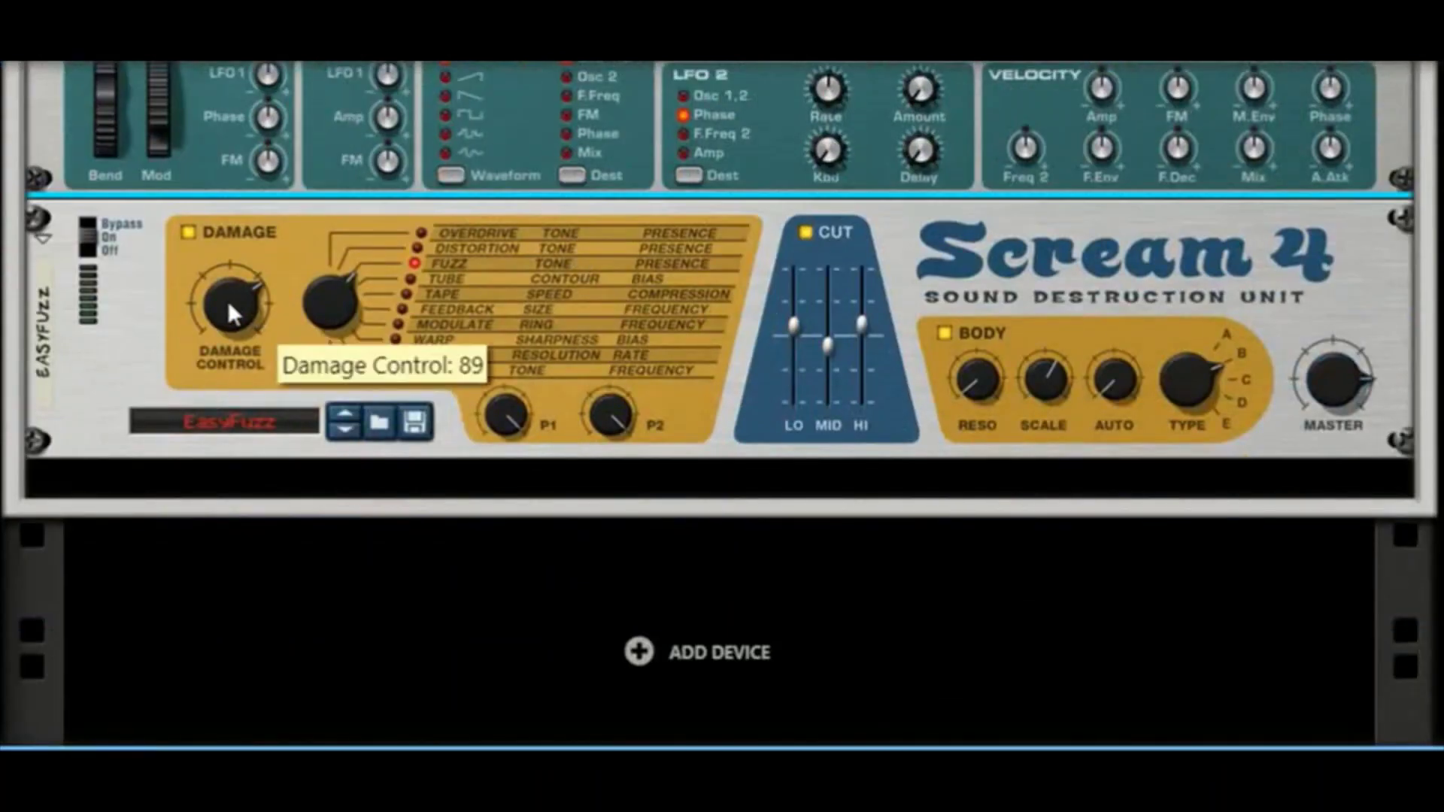
scroll(512, 233, up, 10)
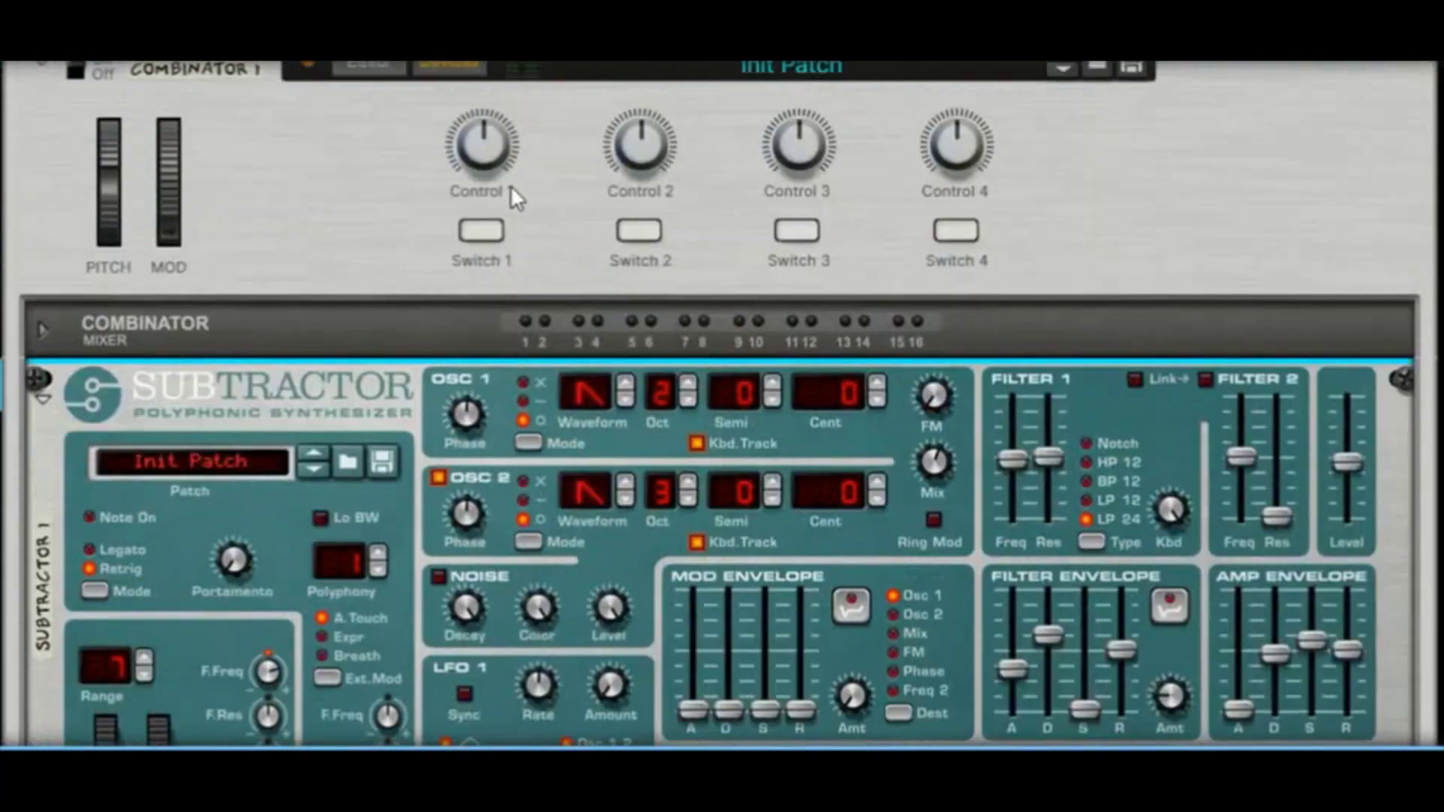
scroll(411, 281, down, 10)
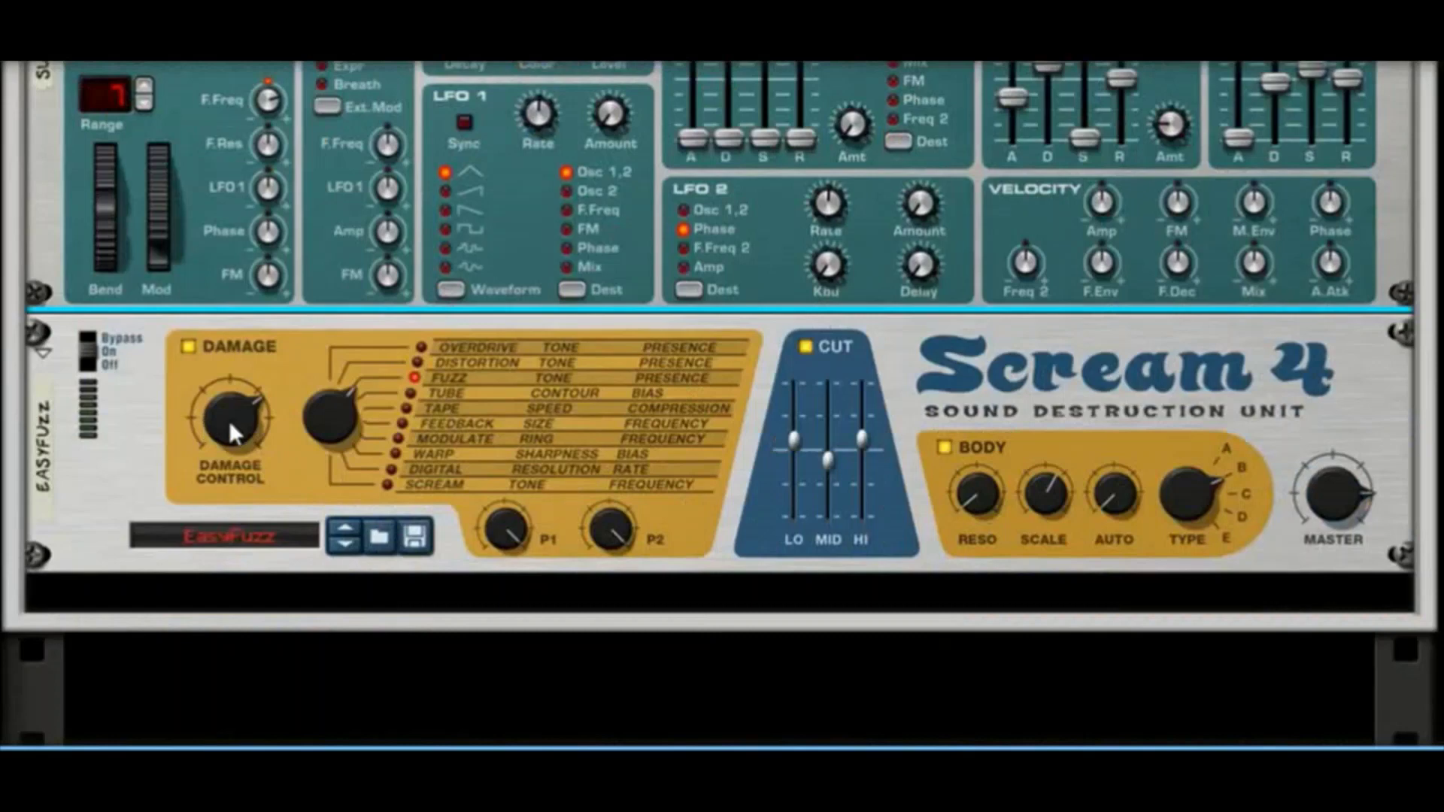
right_click(230, 421)
mouse_move(328, 515)
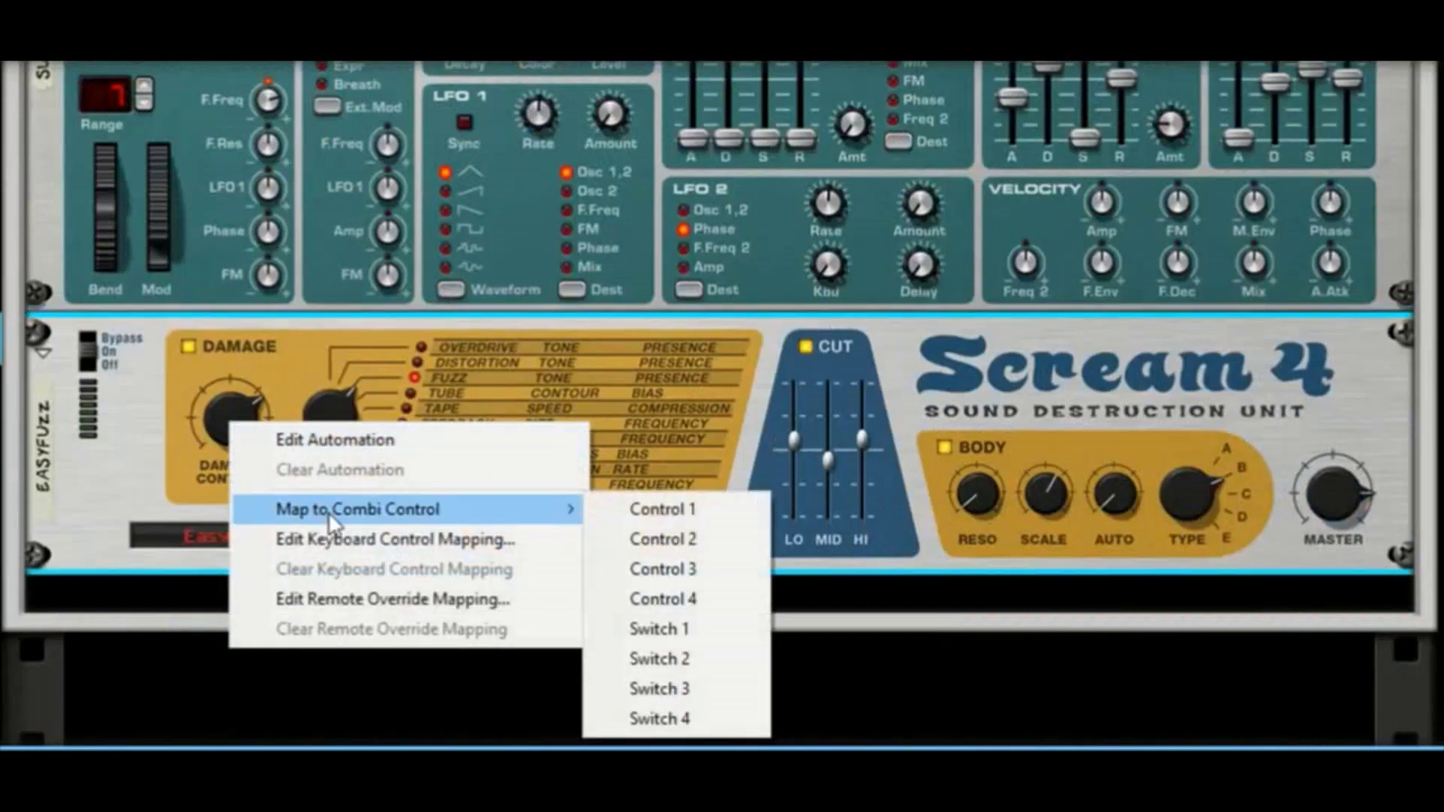
click(705, 519)
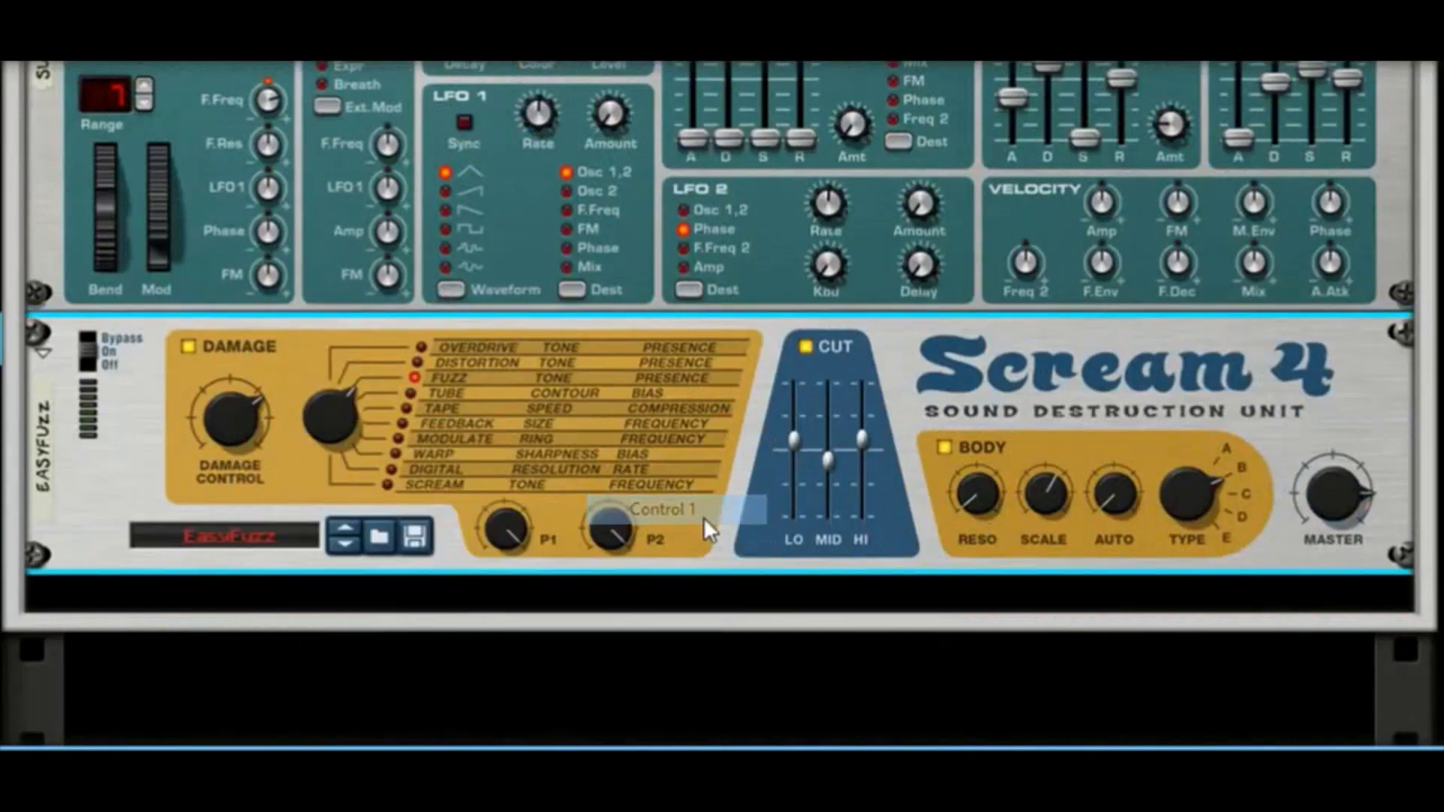
Rename the Combinator's Control 1 knob as Dist Damage
scroll(618, 442, up, 10)
scroll(618, 432, up, 3)
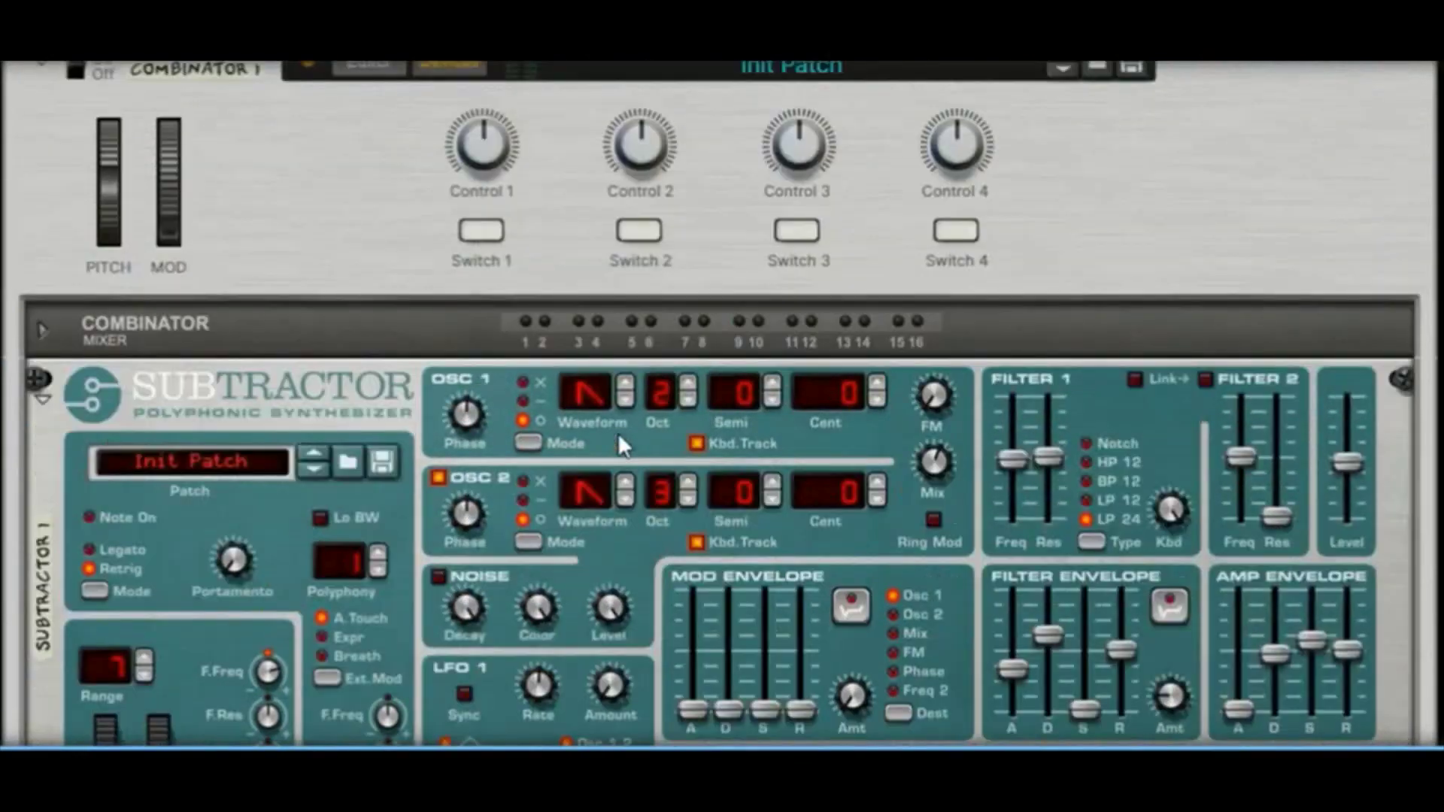
double_click(486, 191)
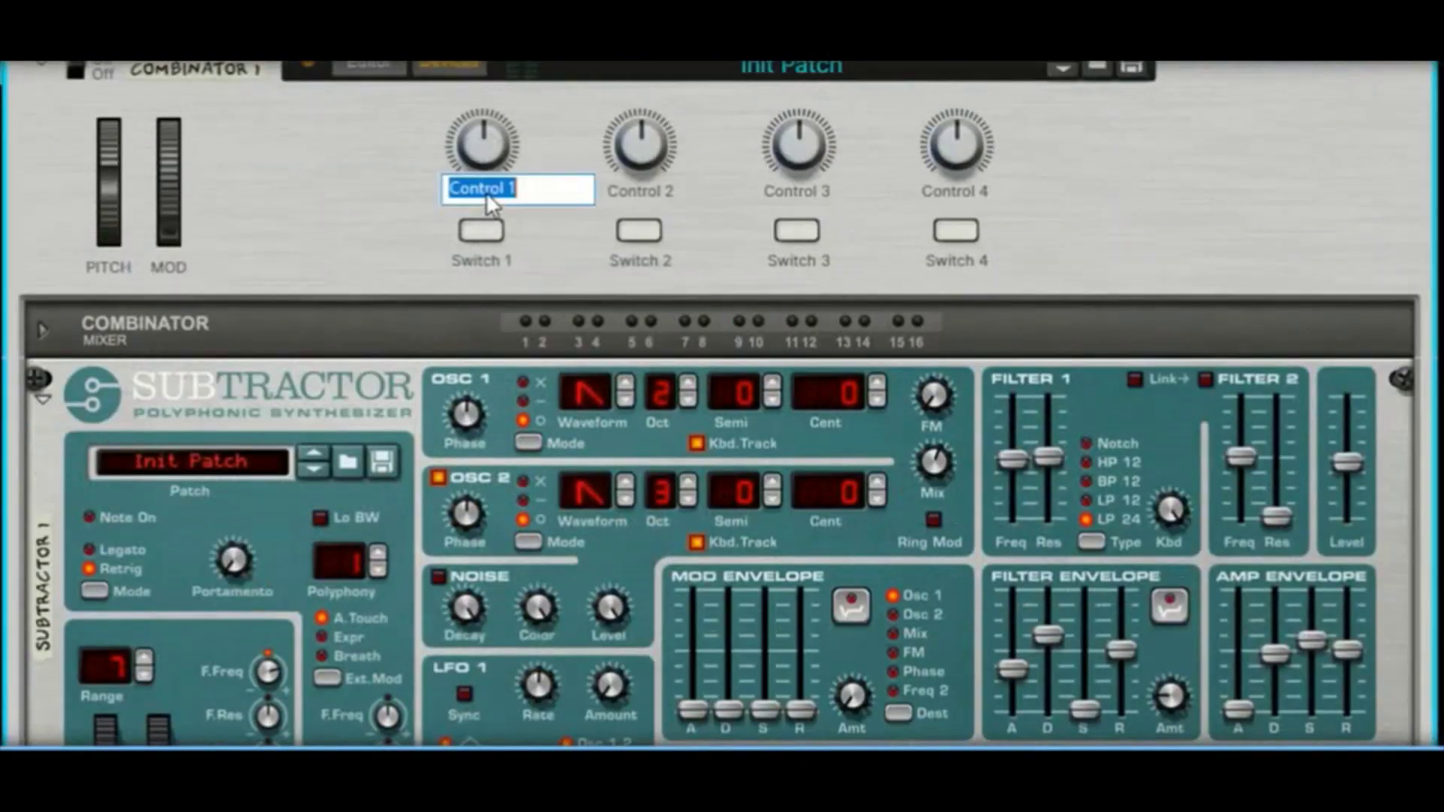
text(Di)
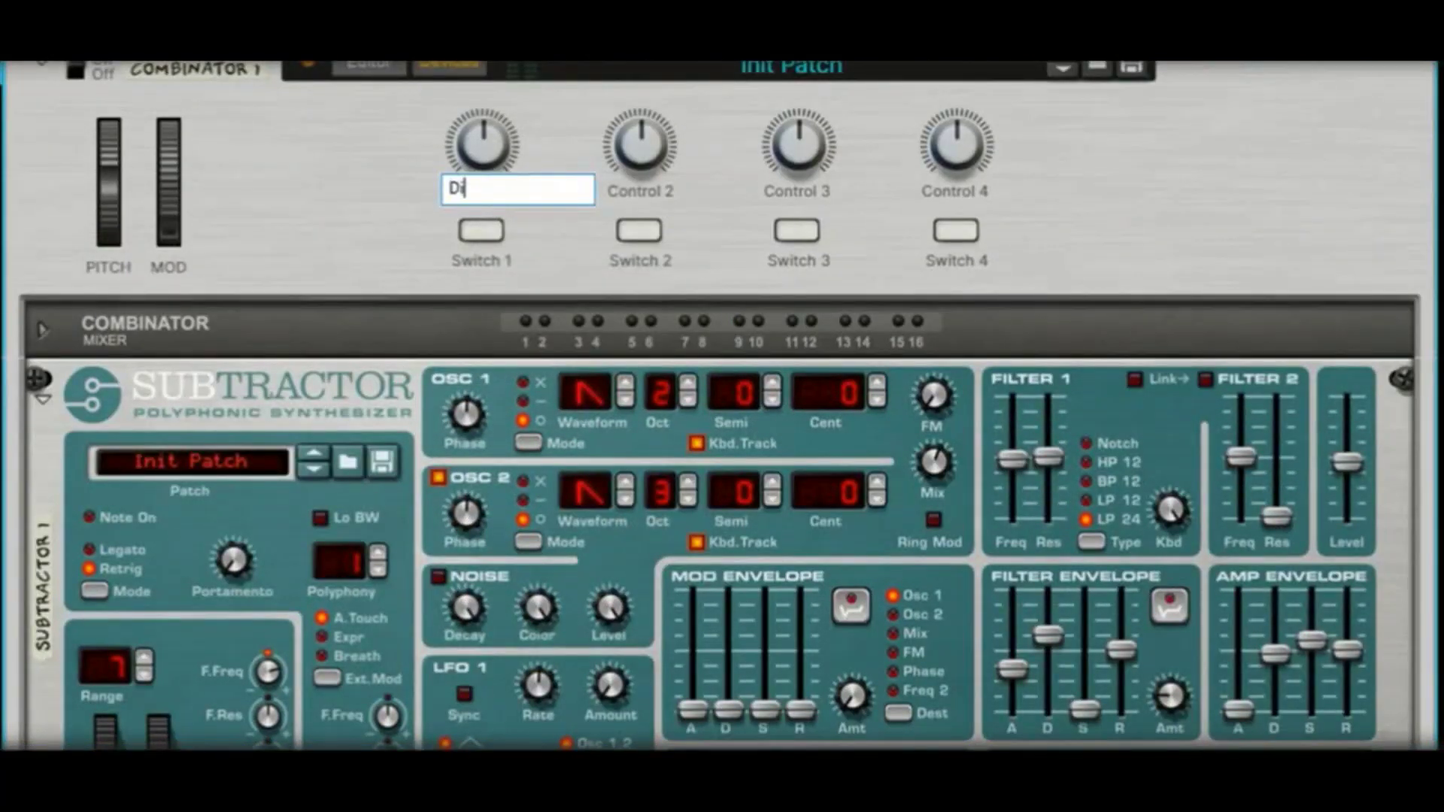
text(st Damage)
key(Return)
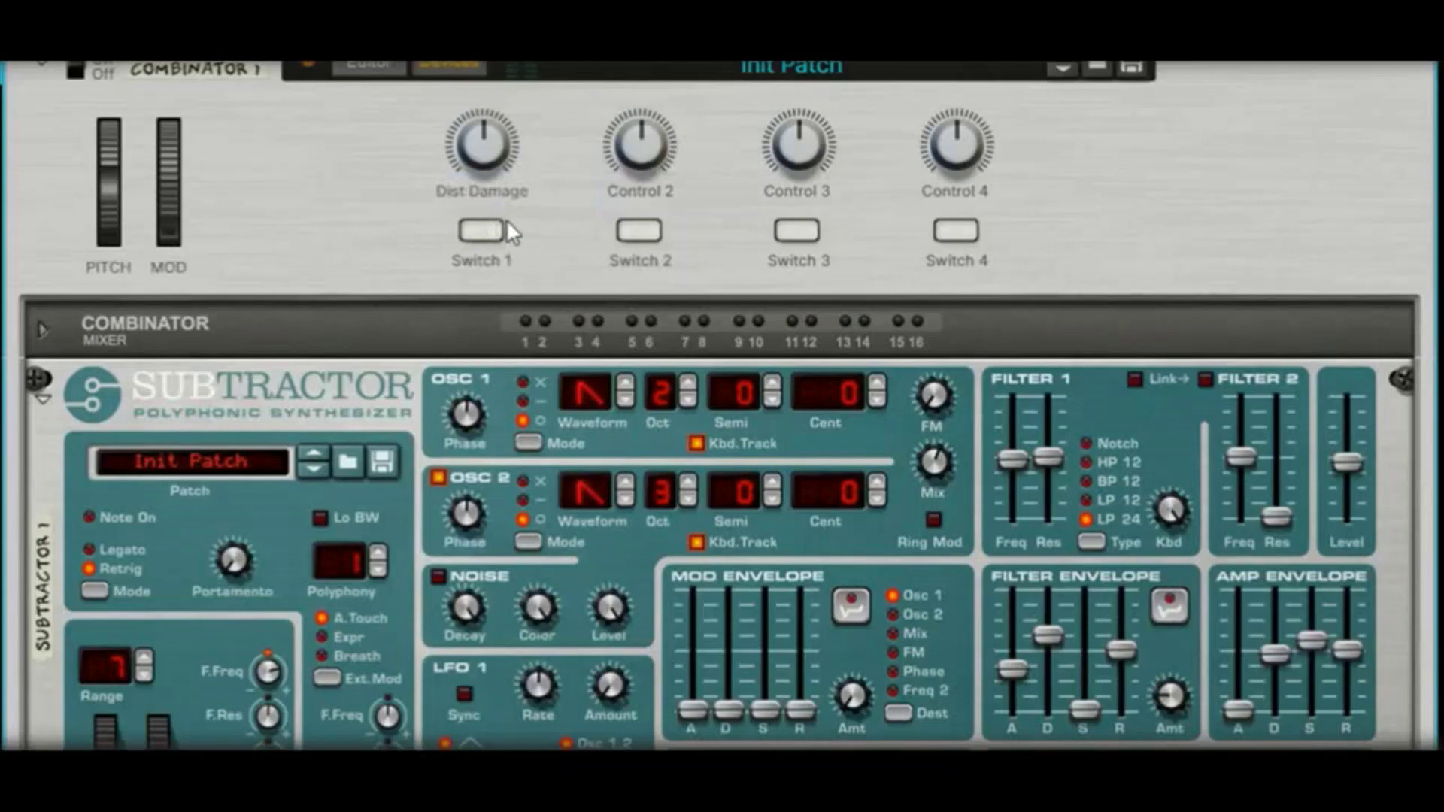
Set the Dist Damage knob to 90 and check the linked Damage Control on the Scream 4
drag(502, 173, 503, 100)
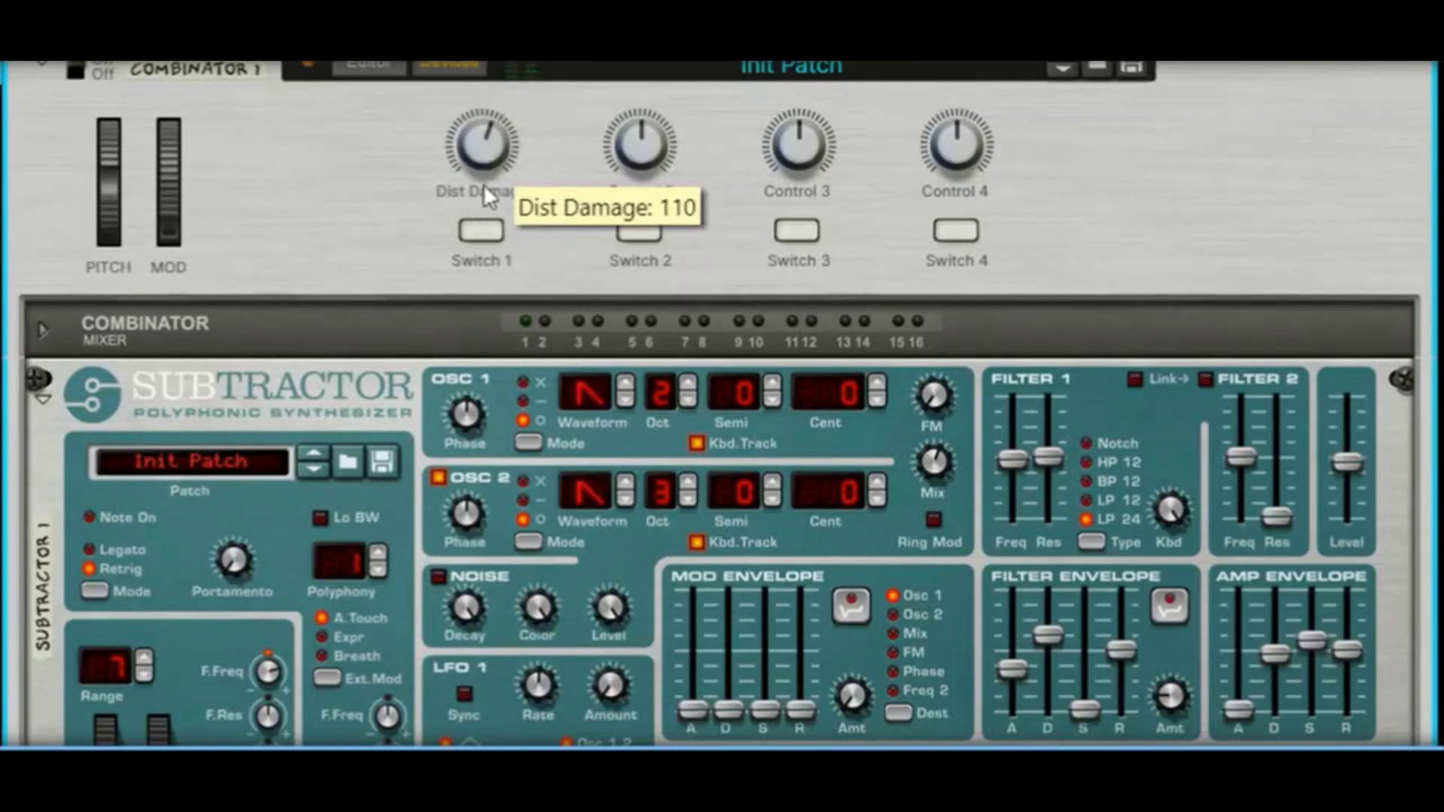
drag(485, 189, 573, 169)
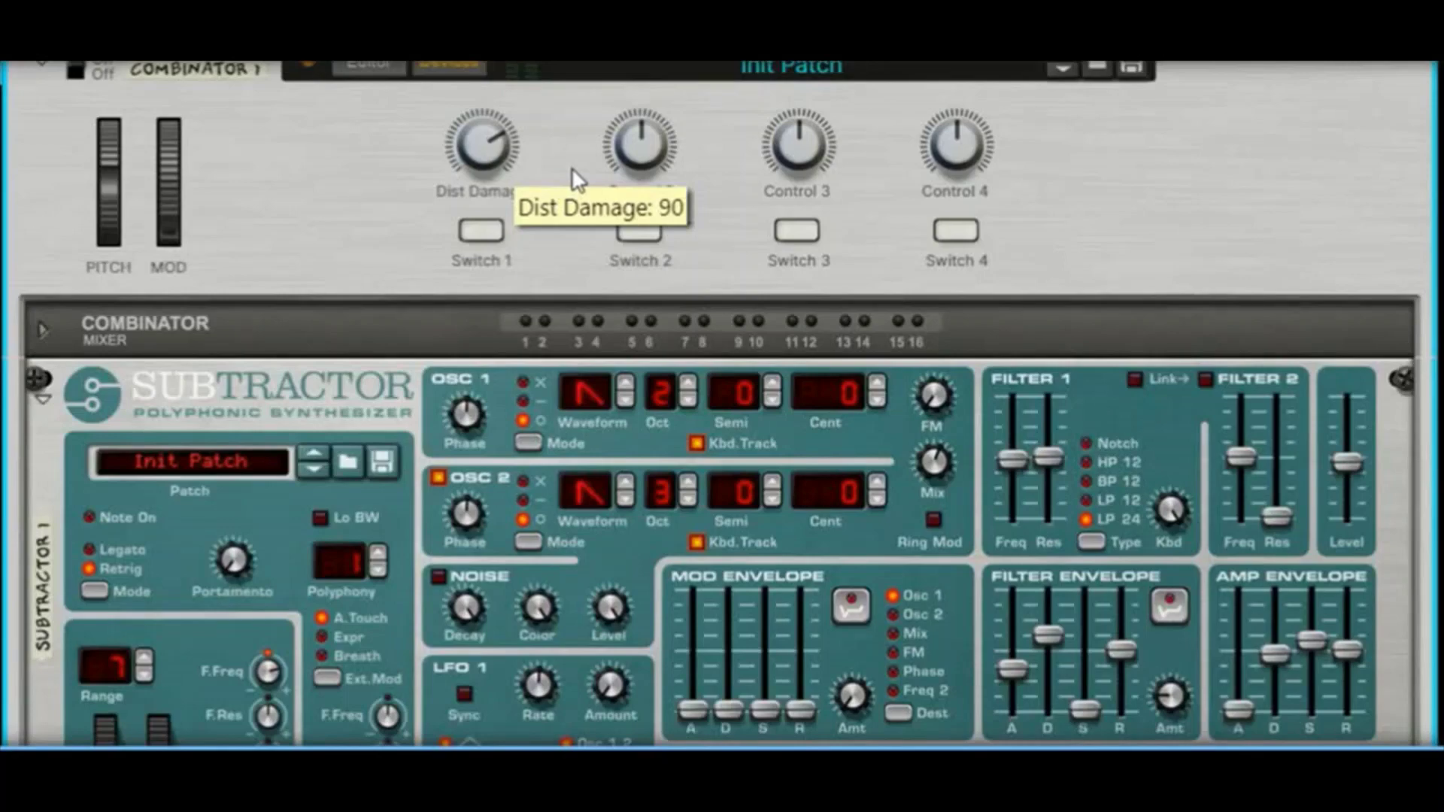
scroll(395, 429, down, 5)
scroll(406, 444, down, 2)
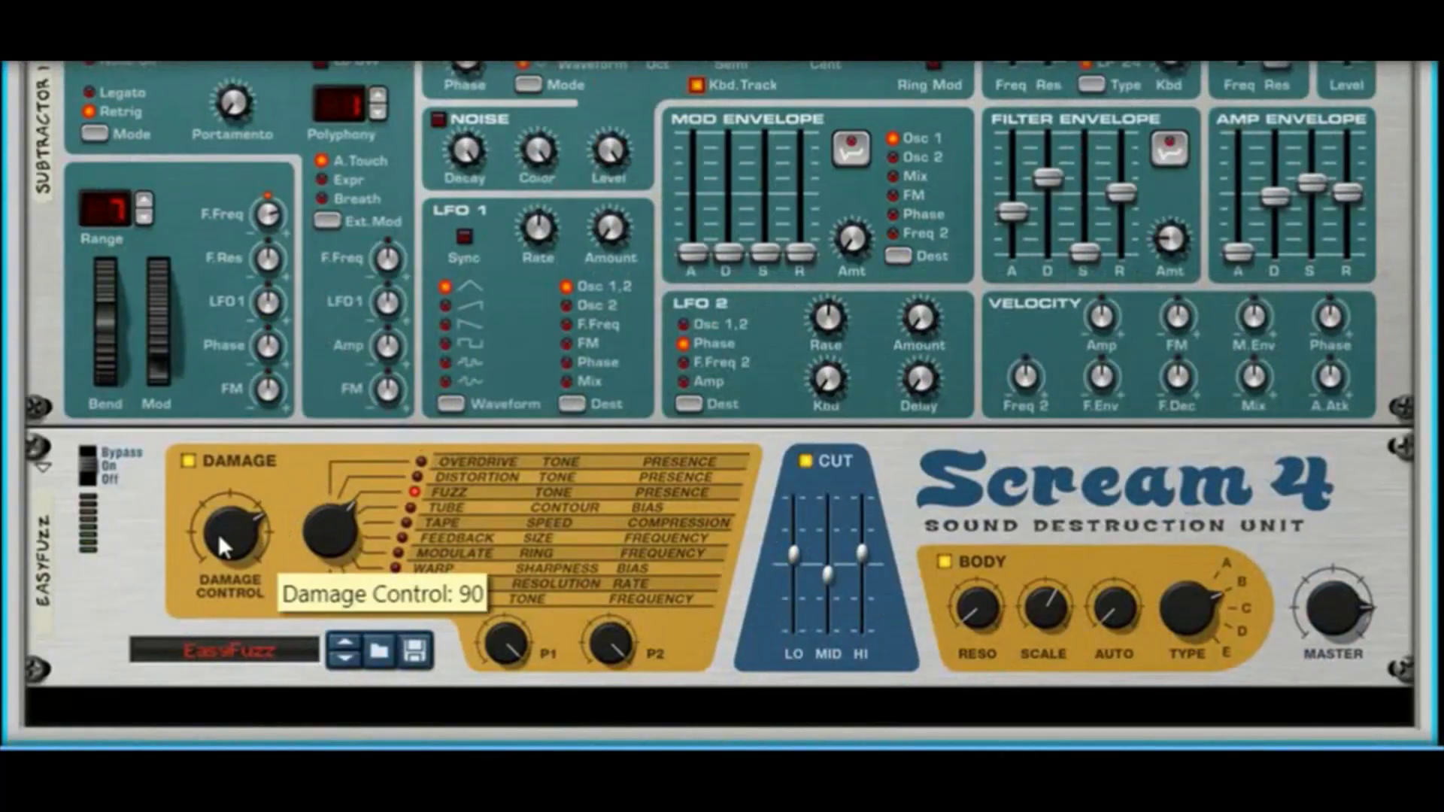
scroll(574, 378, up, 8)
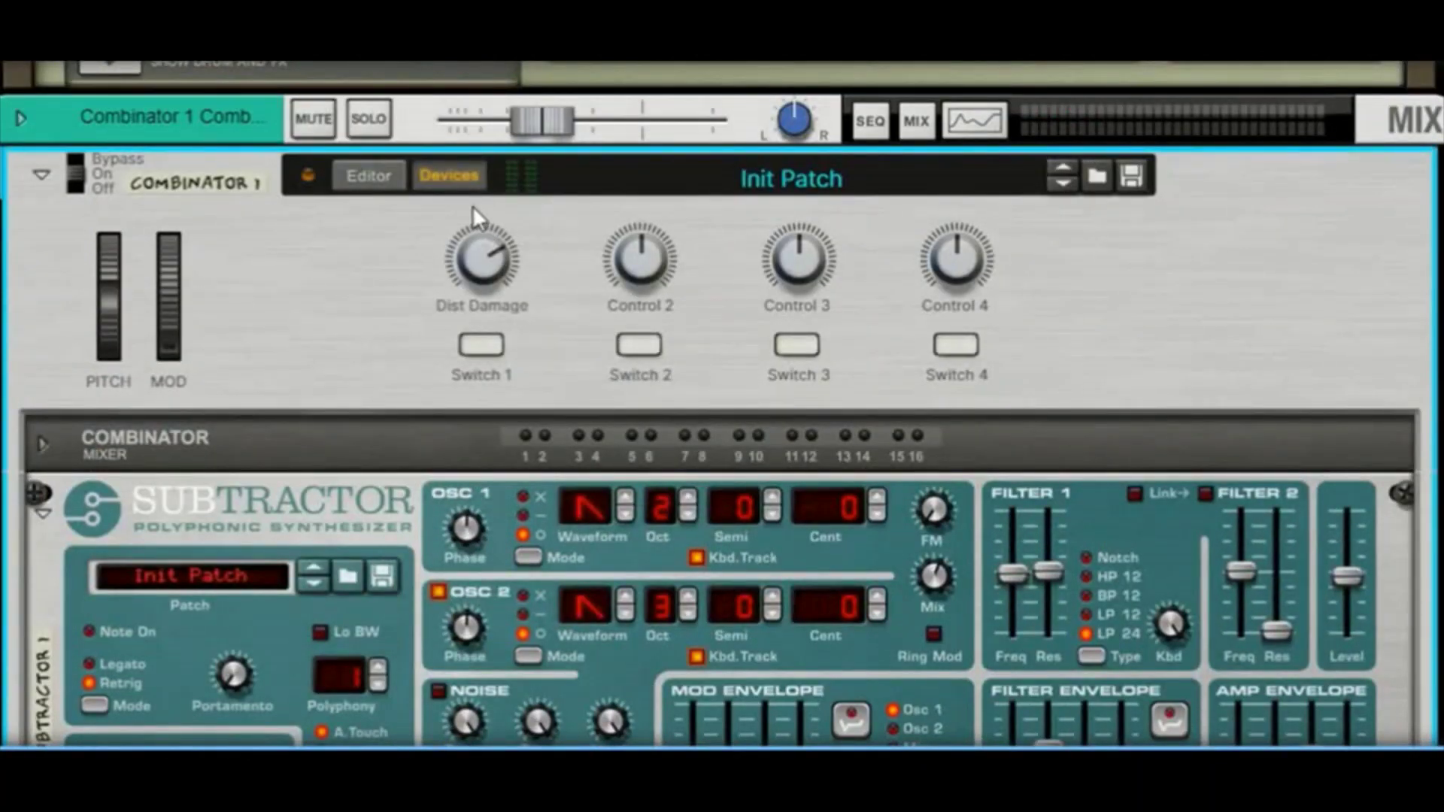
Lower the Dist Damage knob to roughly the one o'clock position after checking the Scream 4's linked Damage Control
scroll(510, 504, down, 11)
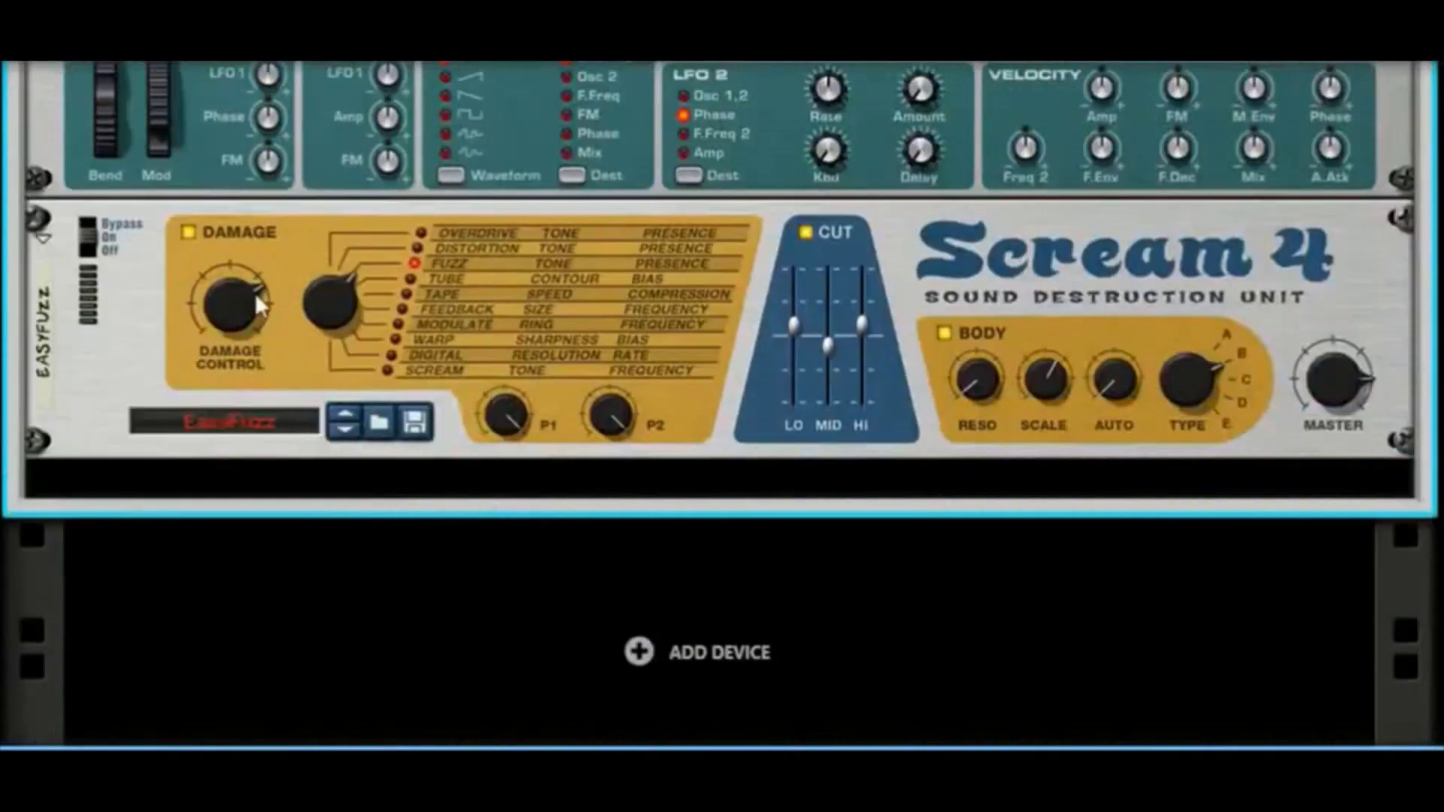
scroll(405, 249, up, 5)
scroll(405, 237, up, 6)
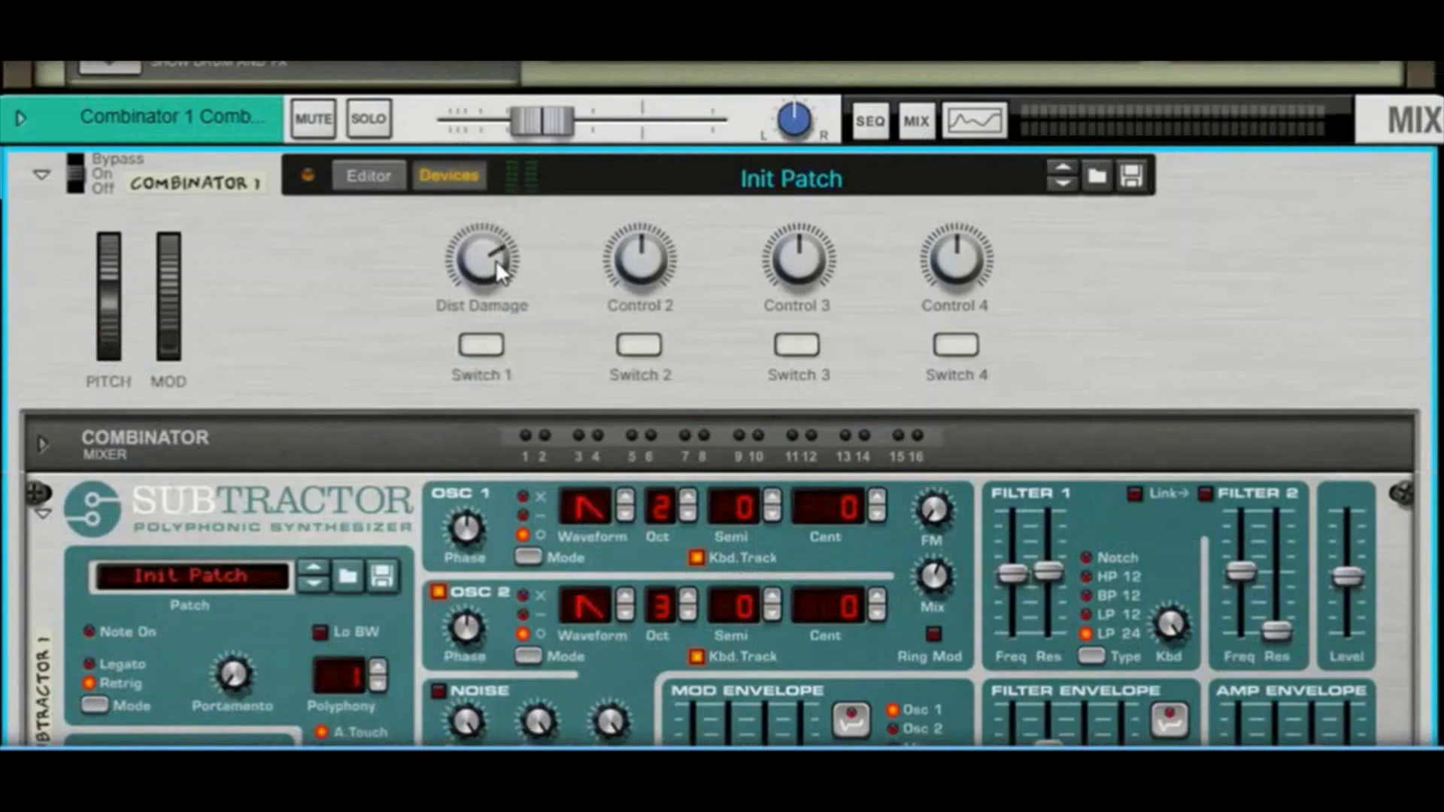
mouse_move(505, 254)
drag(494, 253, 562, 246)
Map the Subtractor's amp envelope attack to Control 2 of the Combinator
scroll(658, 311, down, 5)
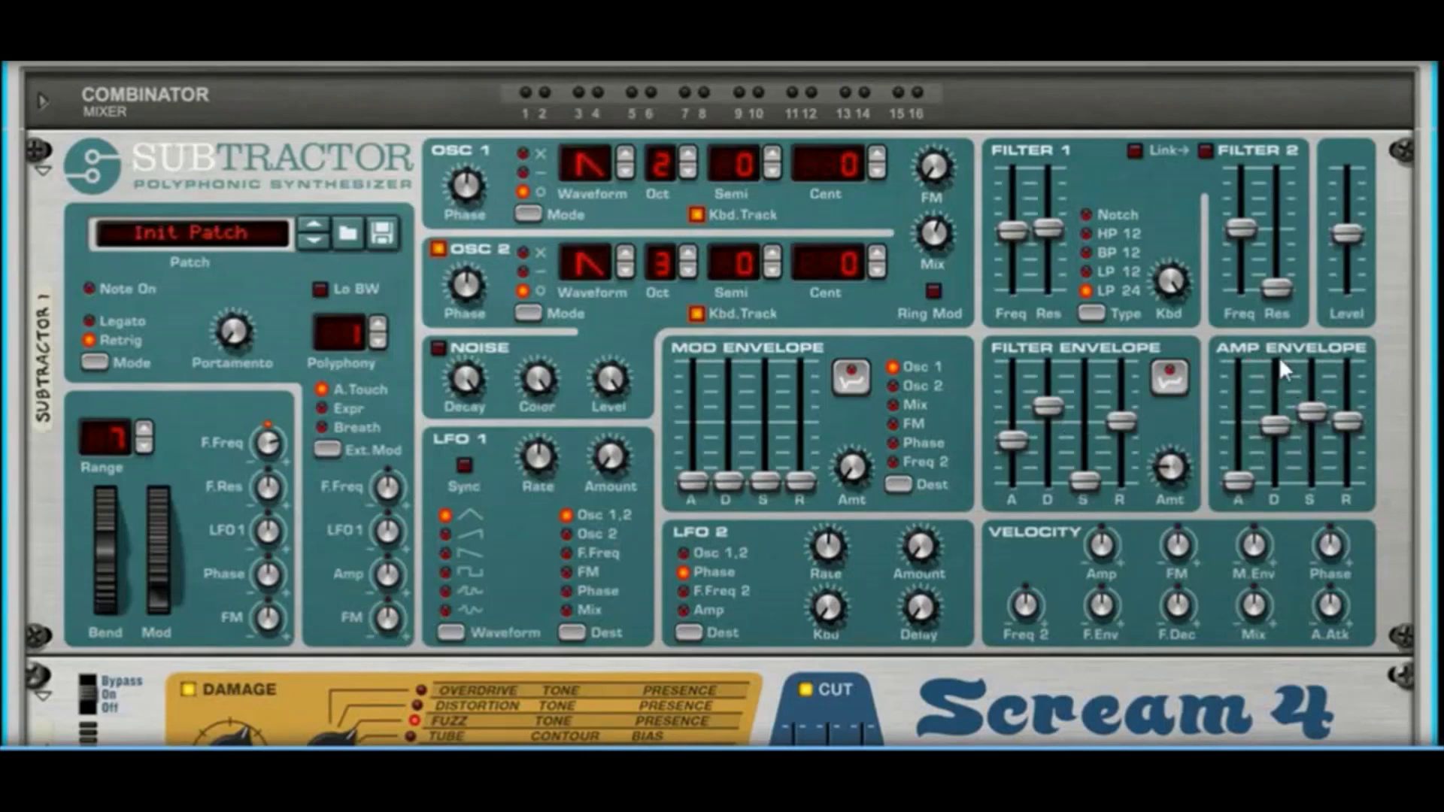
right_click(1240, 484)
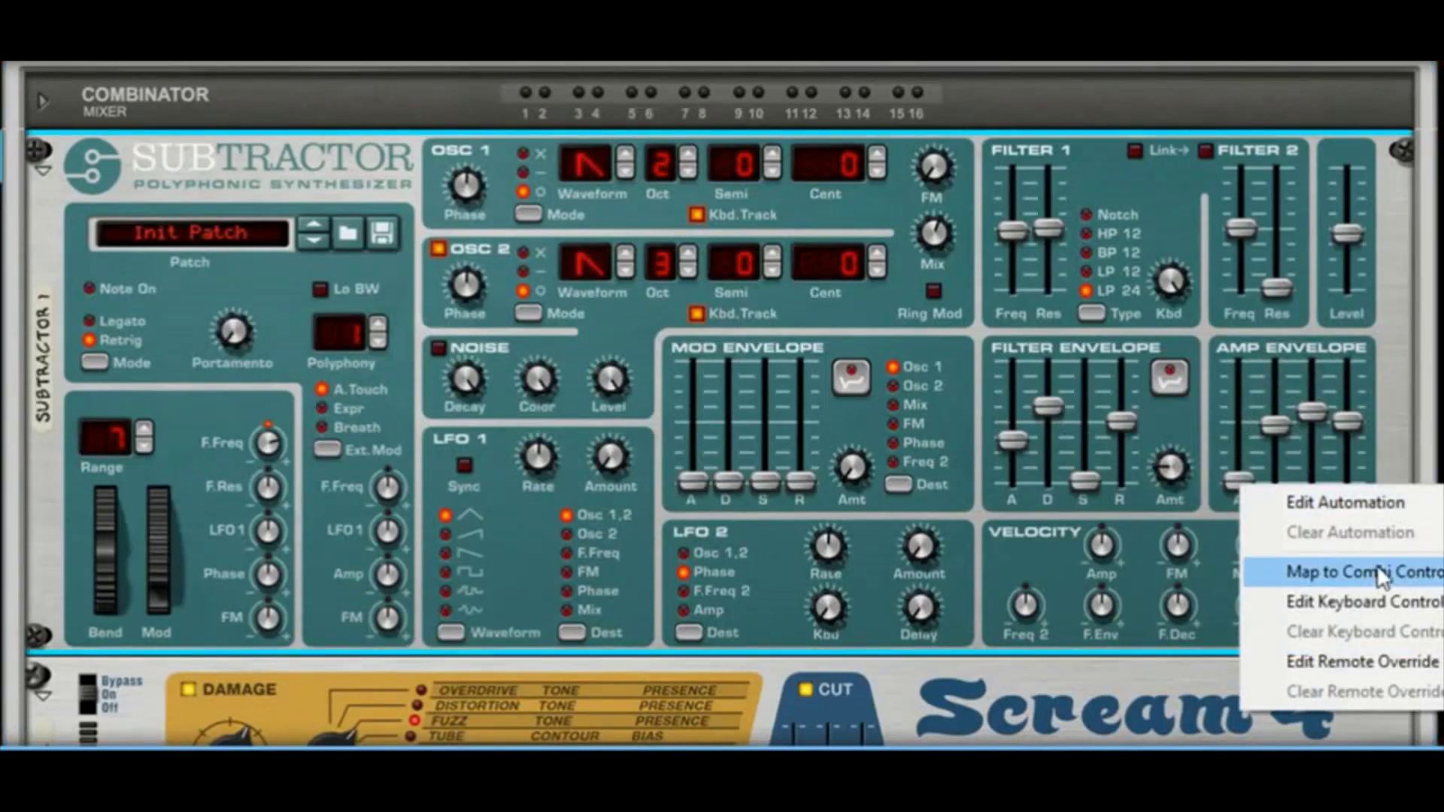
mouse_move(1377, 570)
click(1192, 600)
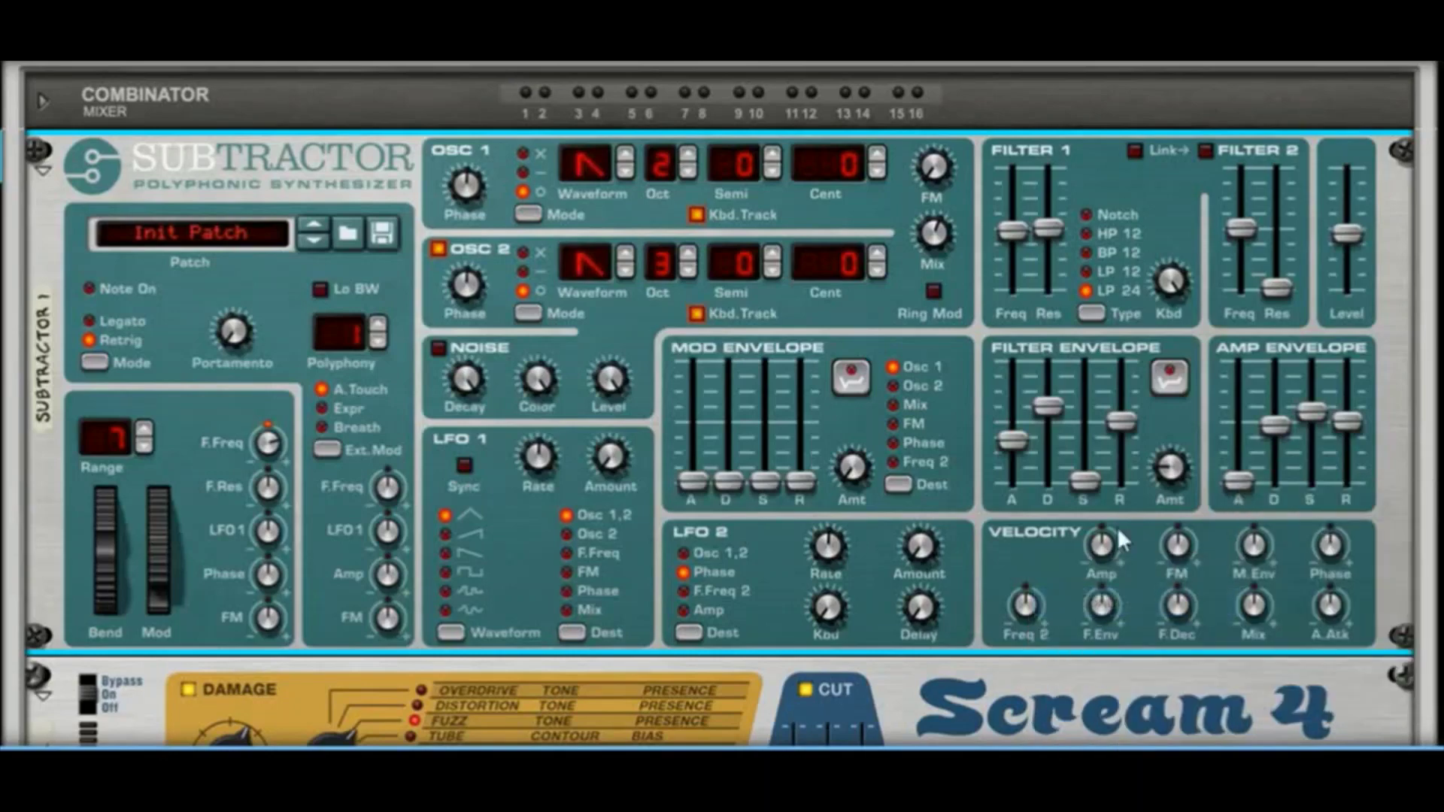
Rename the Combinator's Control 2 knob as amp attk
scroll(886, 428, up, 3)
scroll(885, 429, up, 2)
double_click(660, 305)
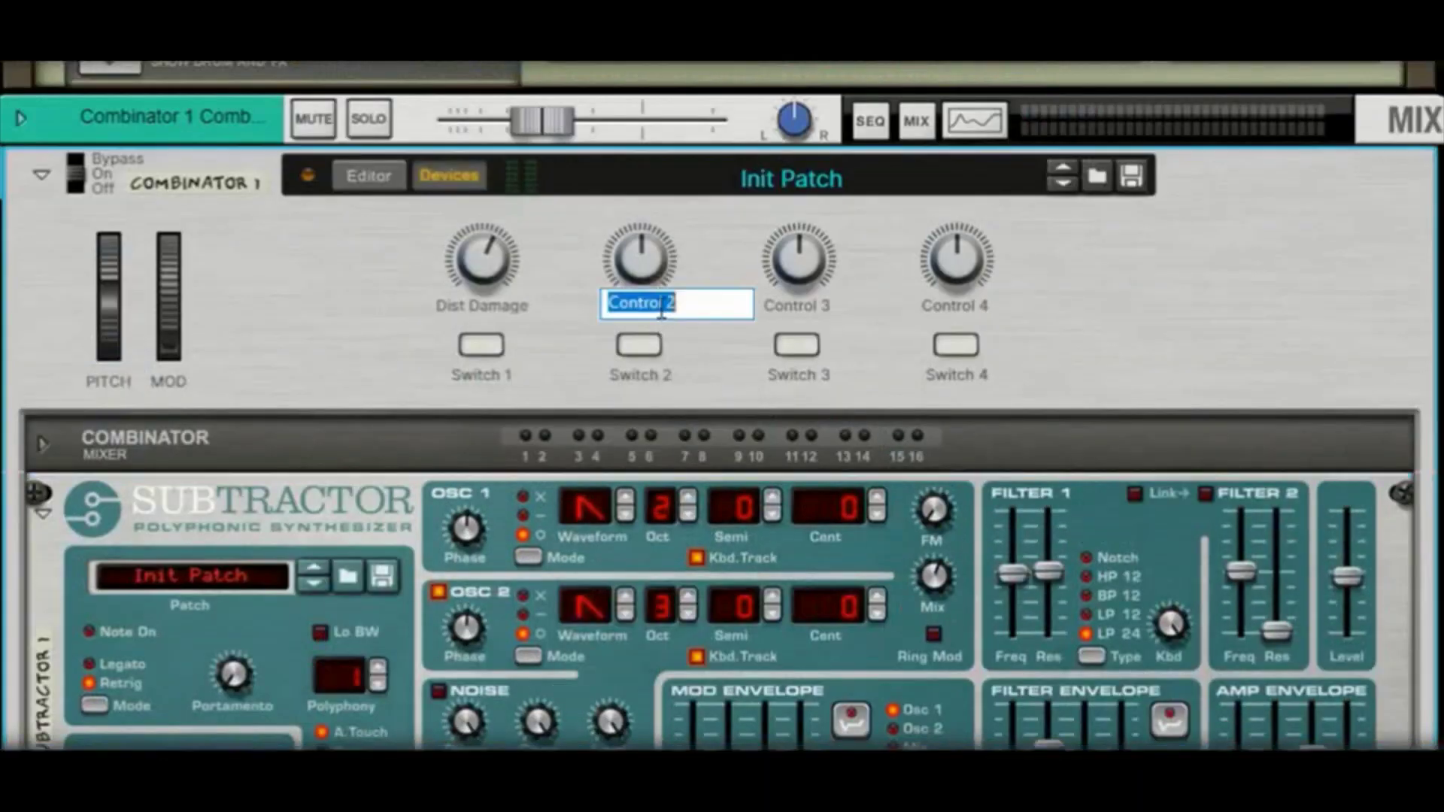
text(amp )
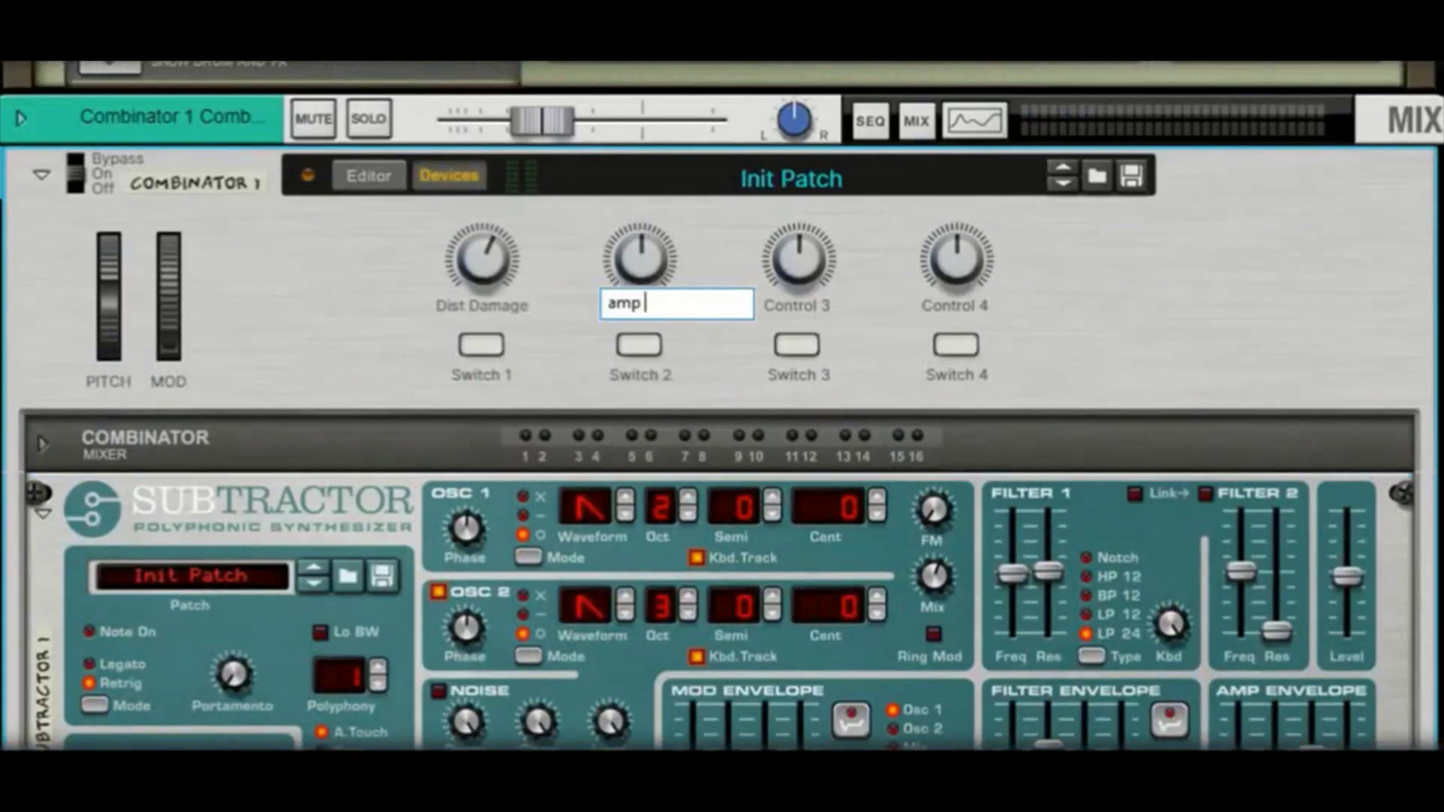
text(attk)
key(Return)
Test the amp attk knob at higher settings, including 64, and turn it down to its minimum
scroll(784, 419, down, 3)
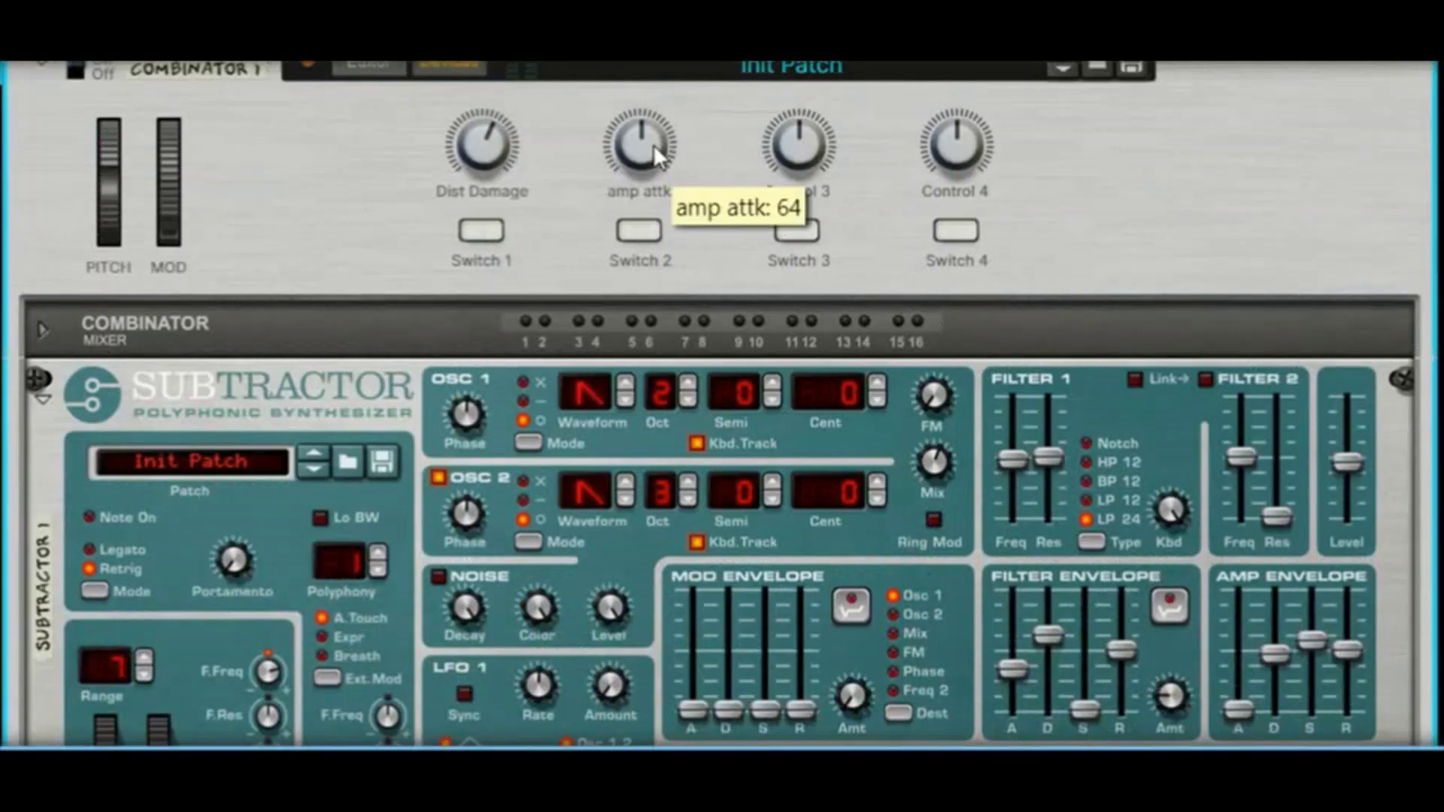
drag(653, 143, 666, 145)
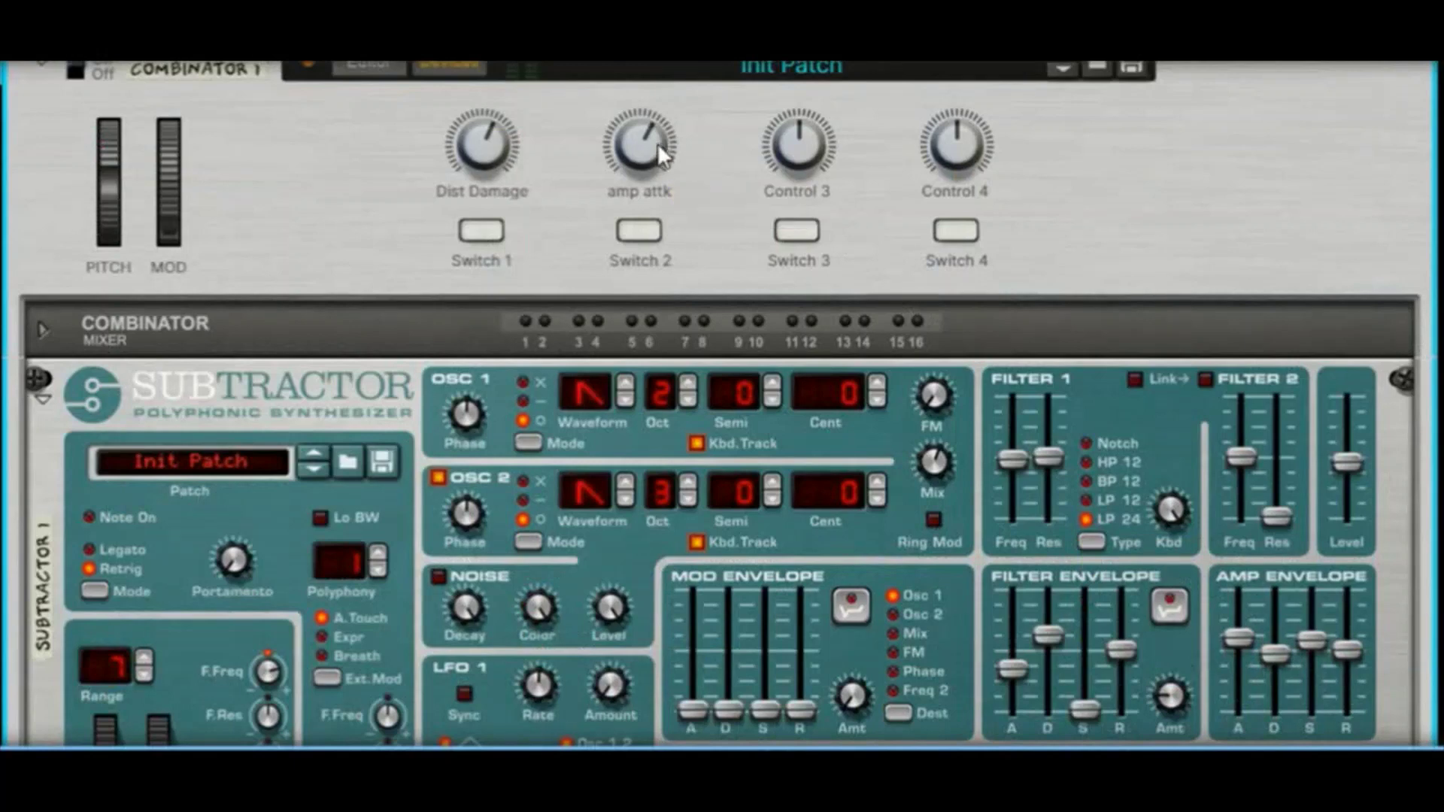
mouse_move(658, 143)
mouse_down()
mouse_move(644, 174)
mouse_move(646, 157)
mouse_up()
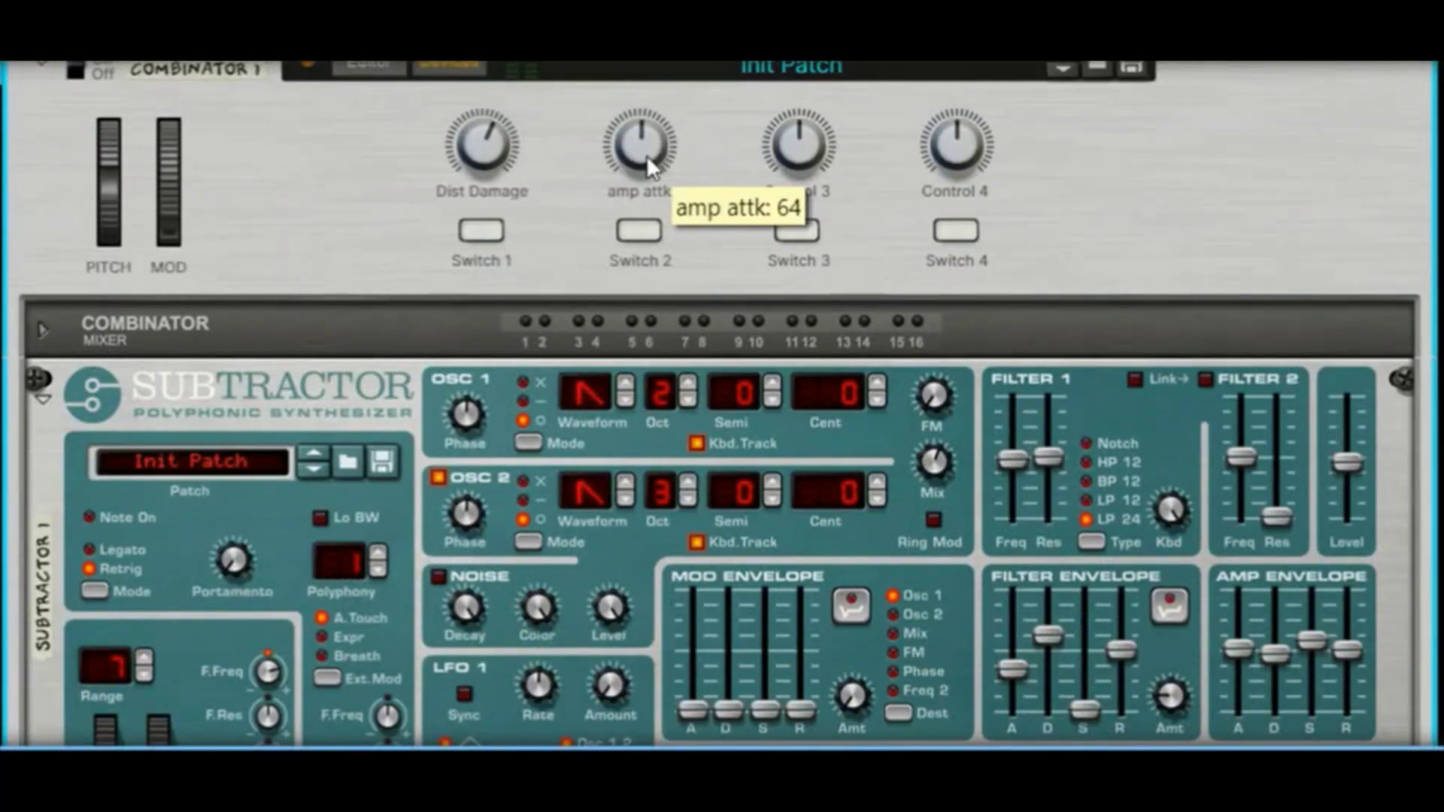
drag(647, 154, 669, 280)
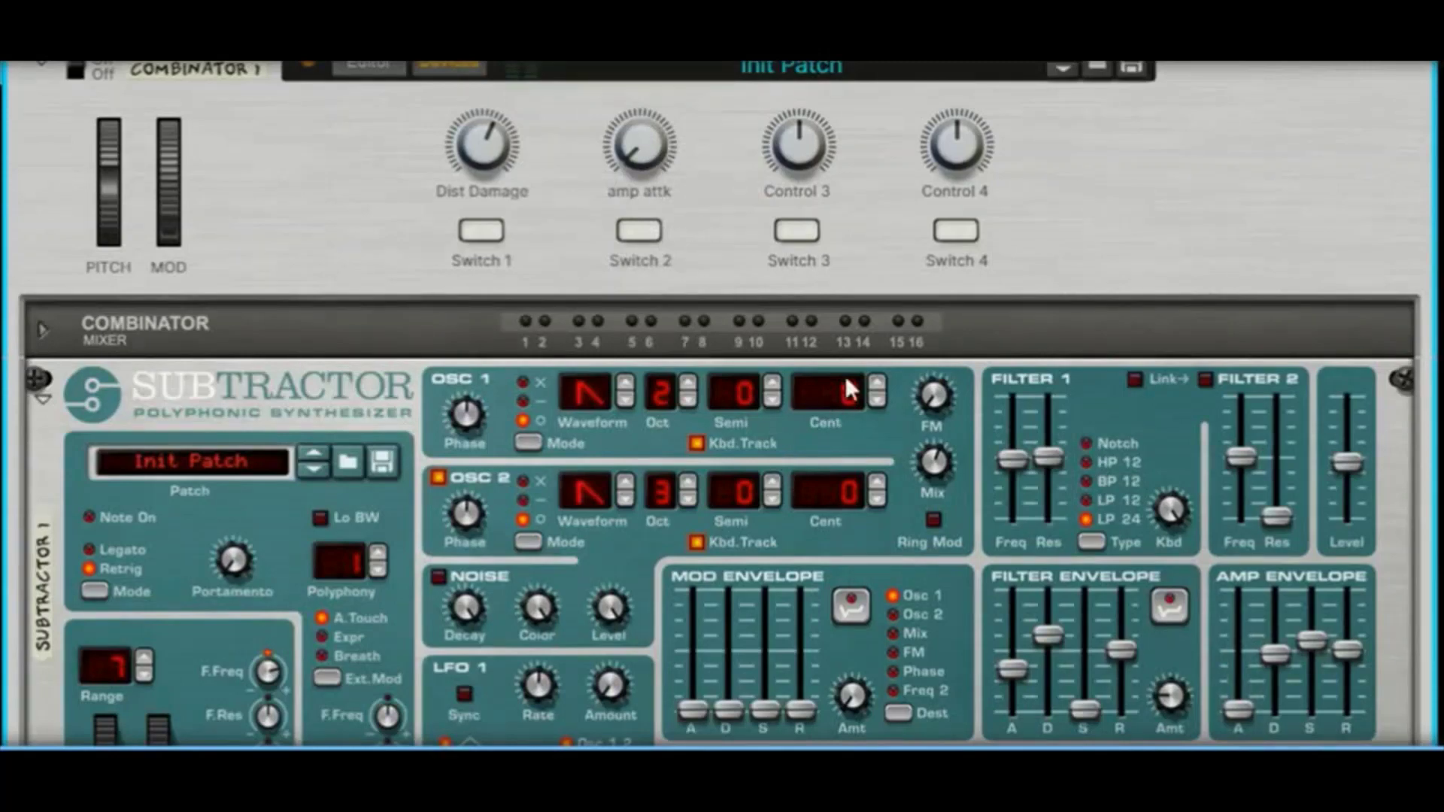
scroll(854, 538, down, 3)
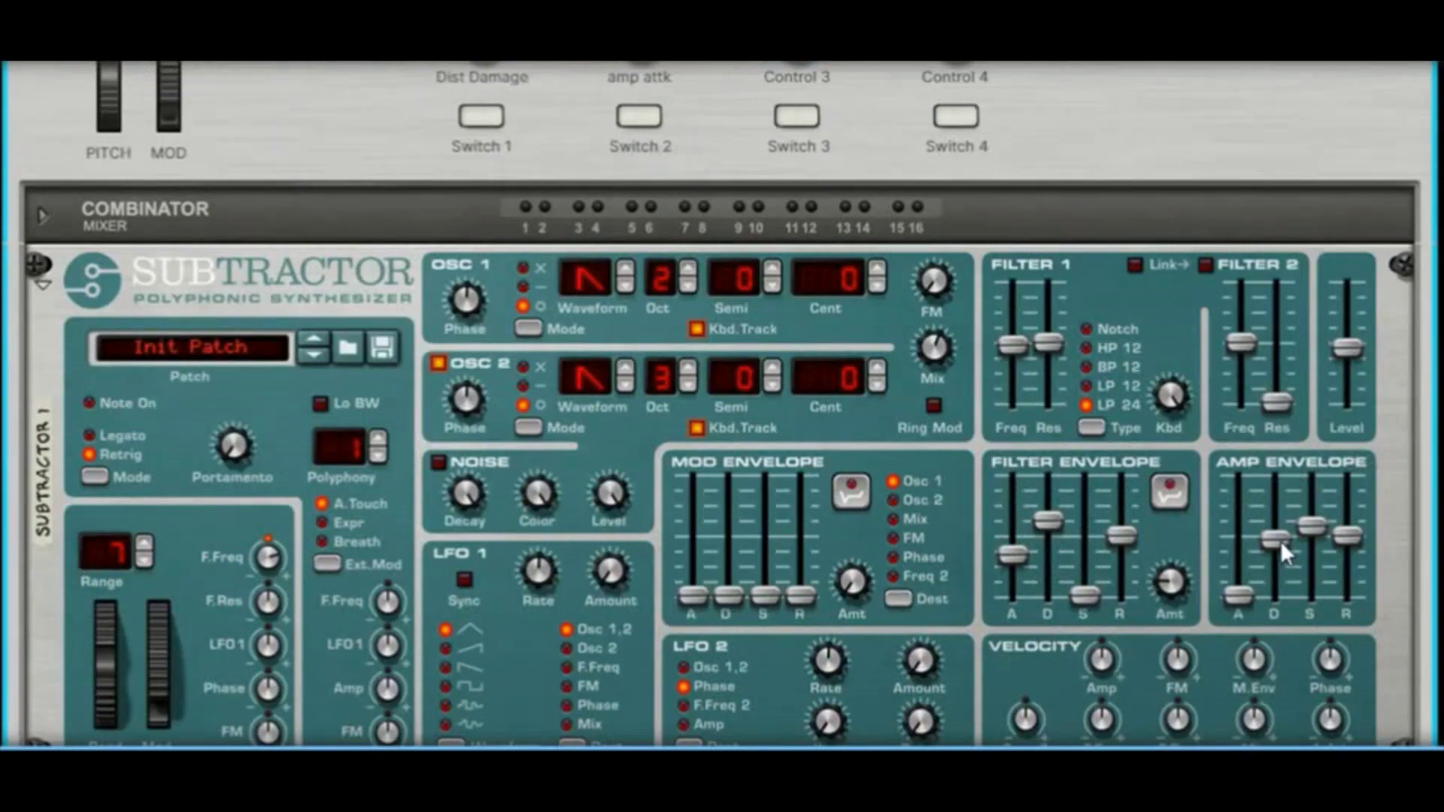
scroll(1263, 505, down, 6)
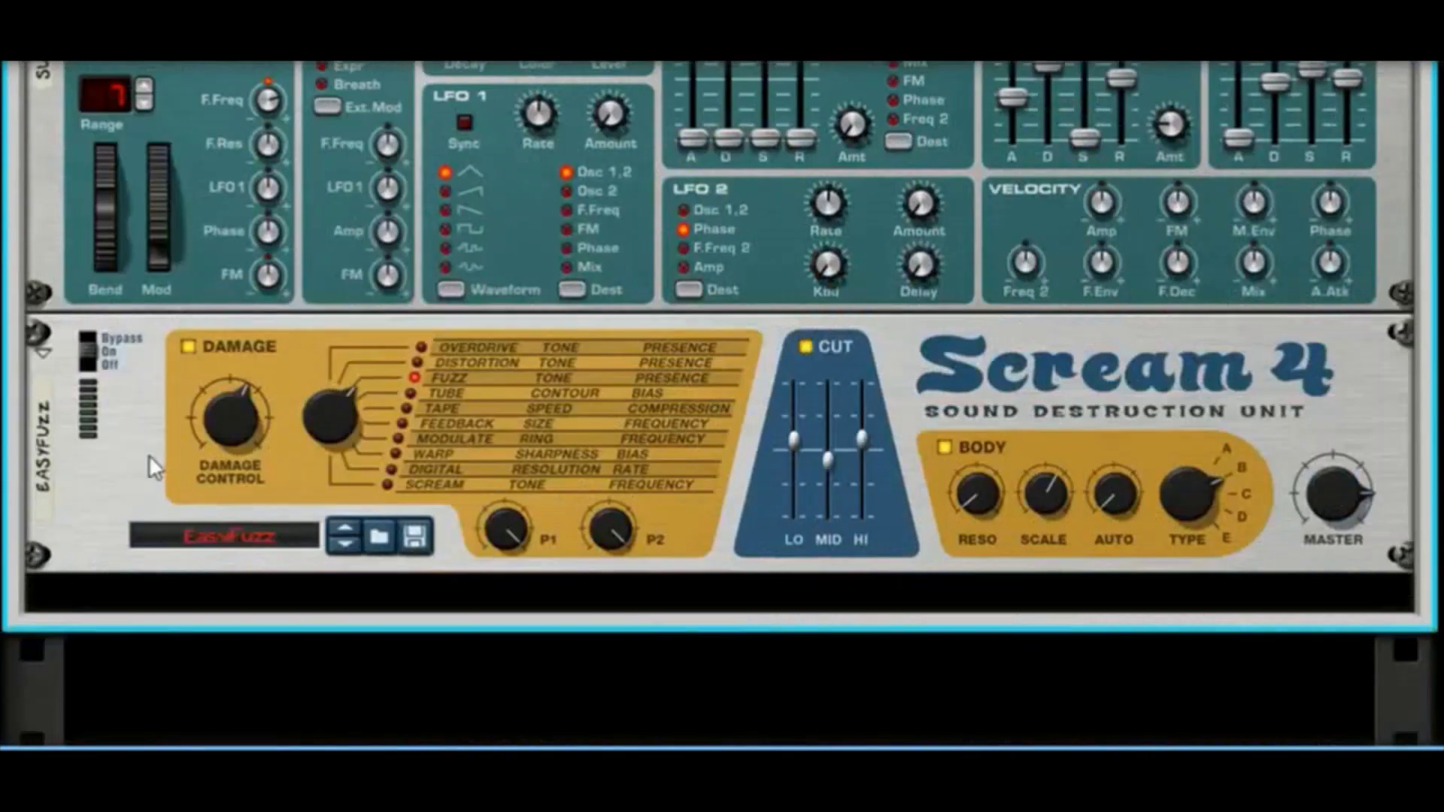
scroll(756, 274, up, 6)
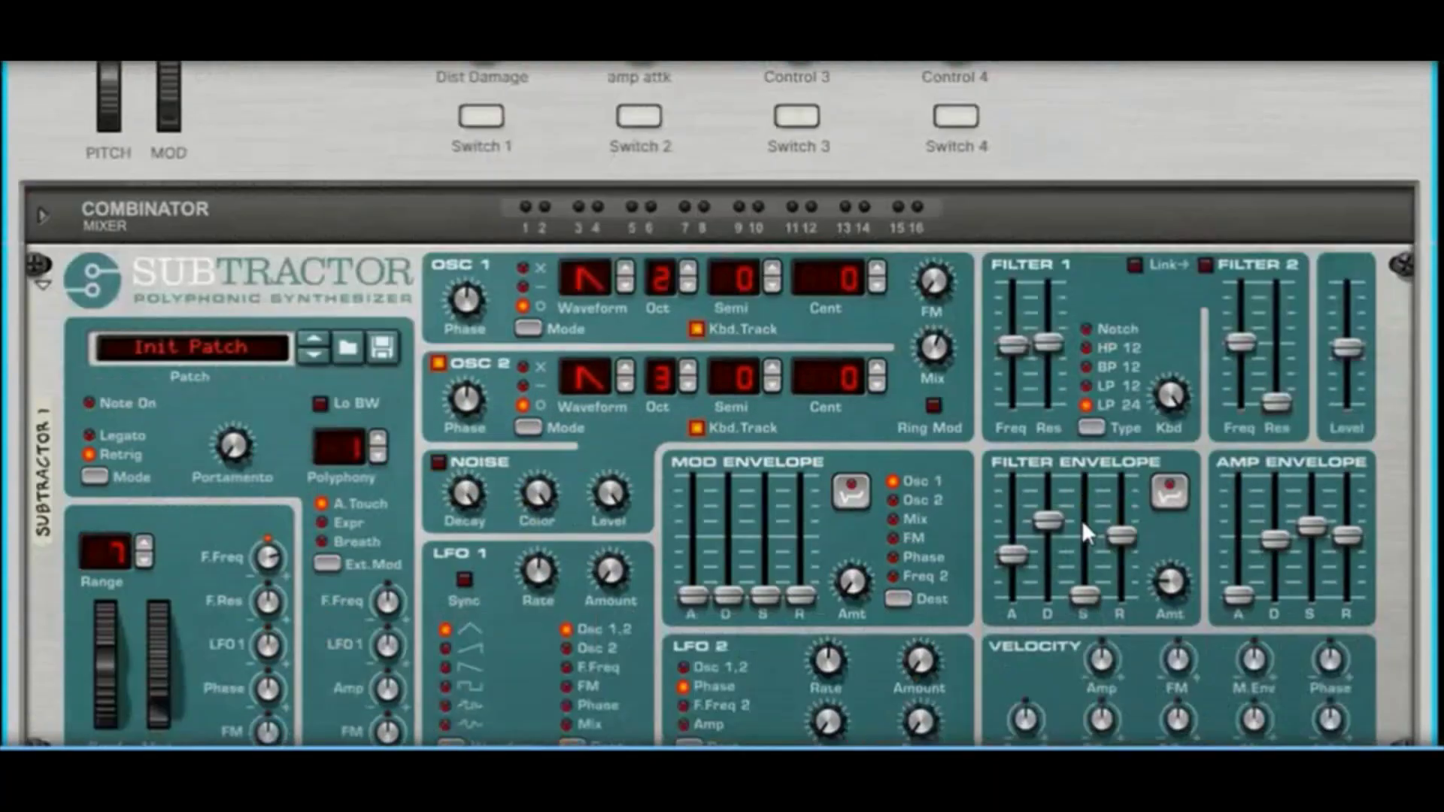
Remove Switch 1 through Switch 4 from the Combinator's panel in its Configure view
scroll(1075, 490, up, 3)
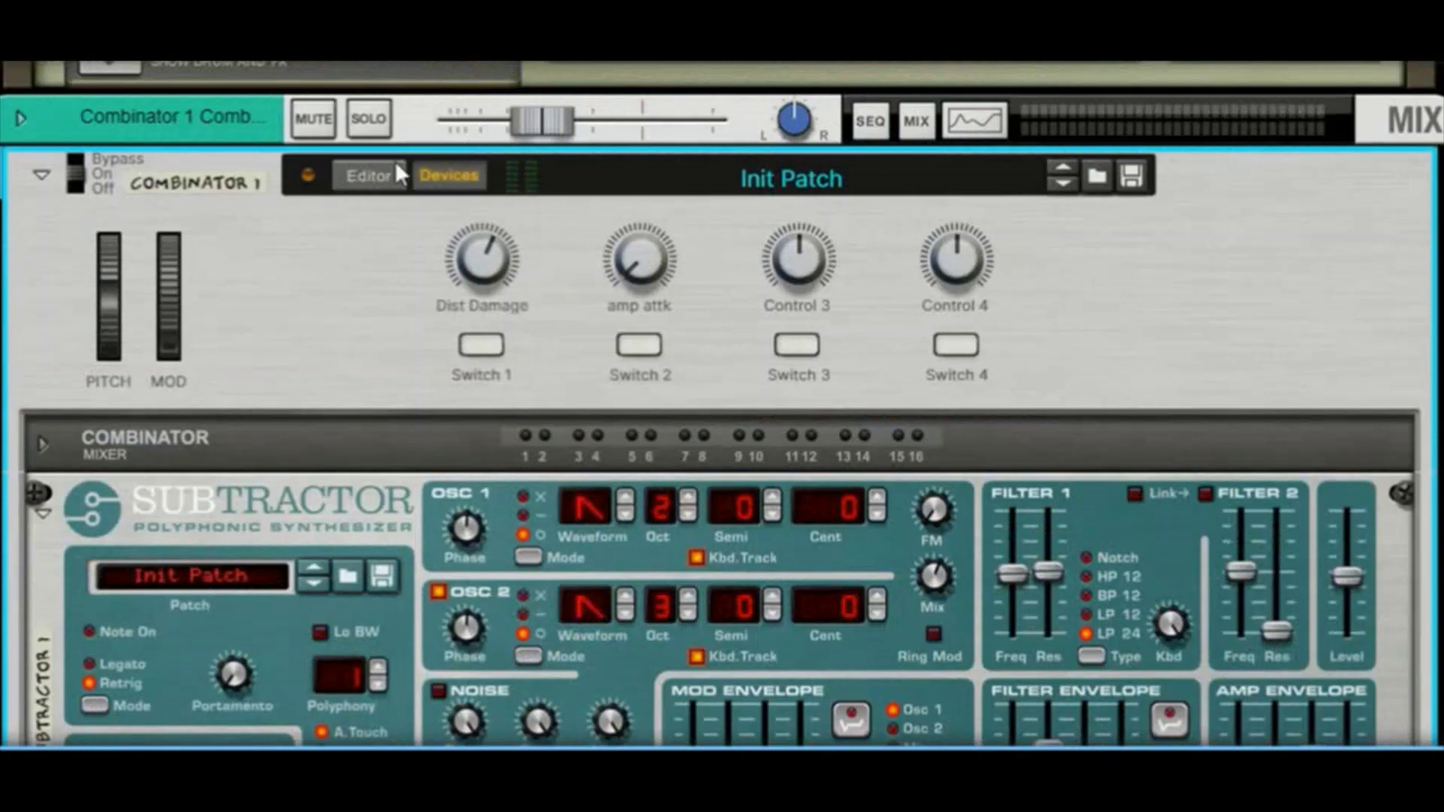
click(369, 175)
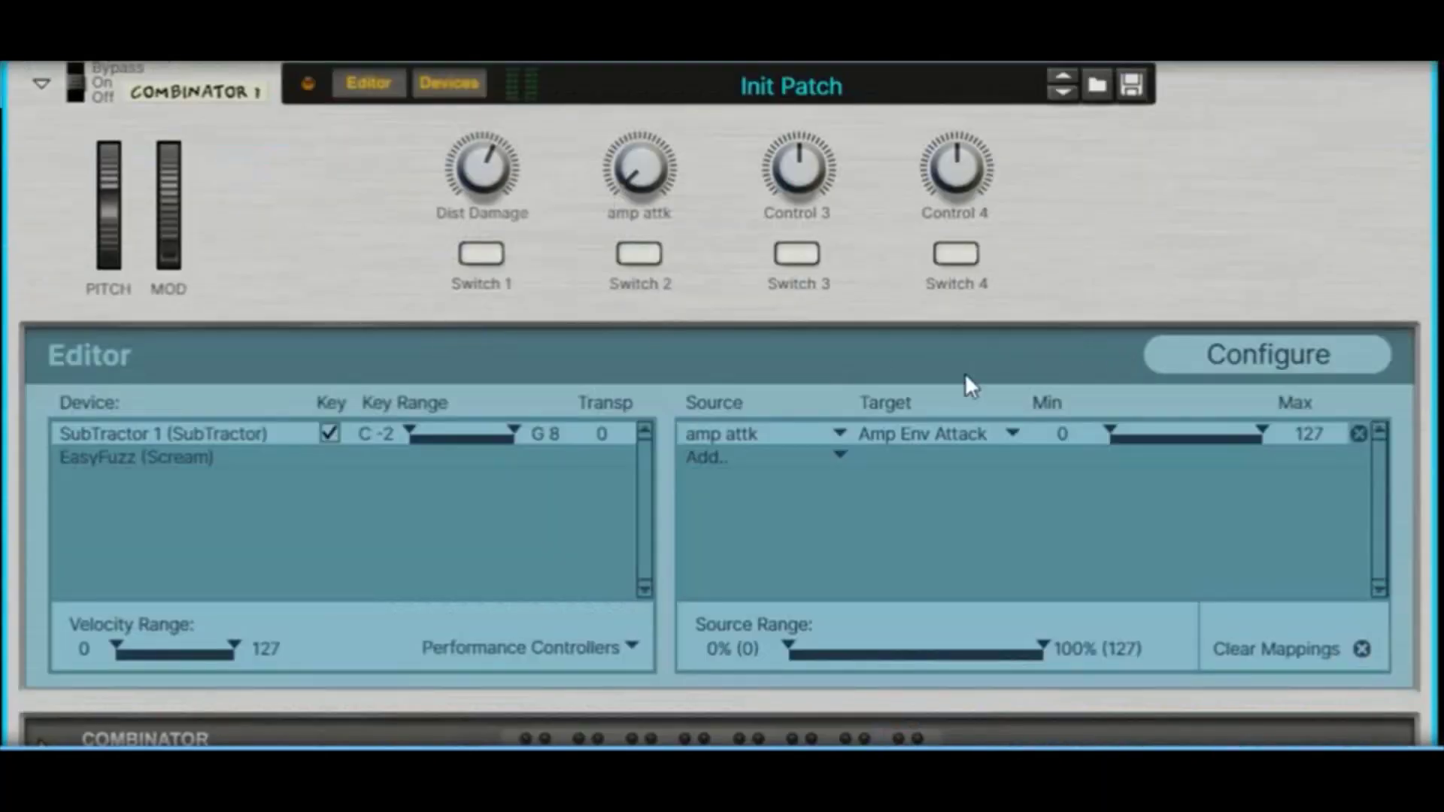
click(1244, 358)
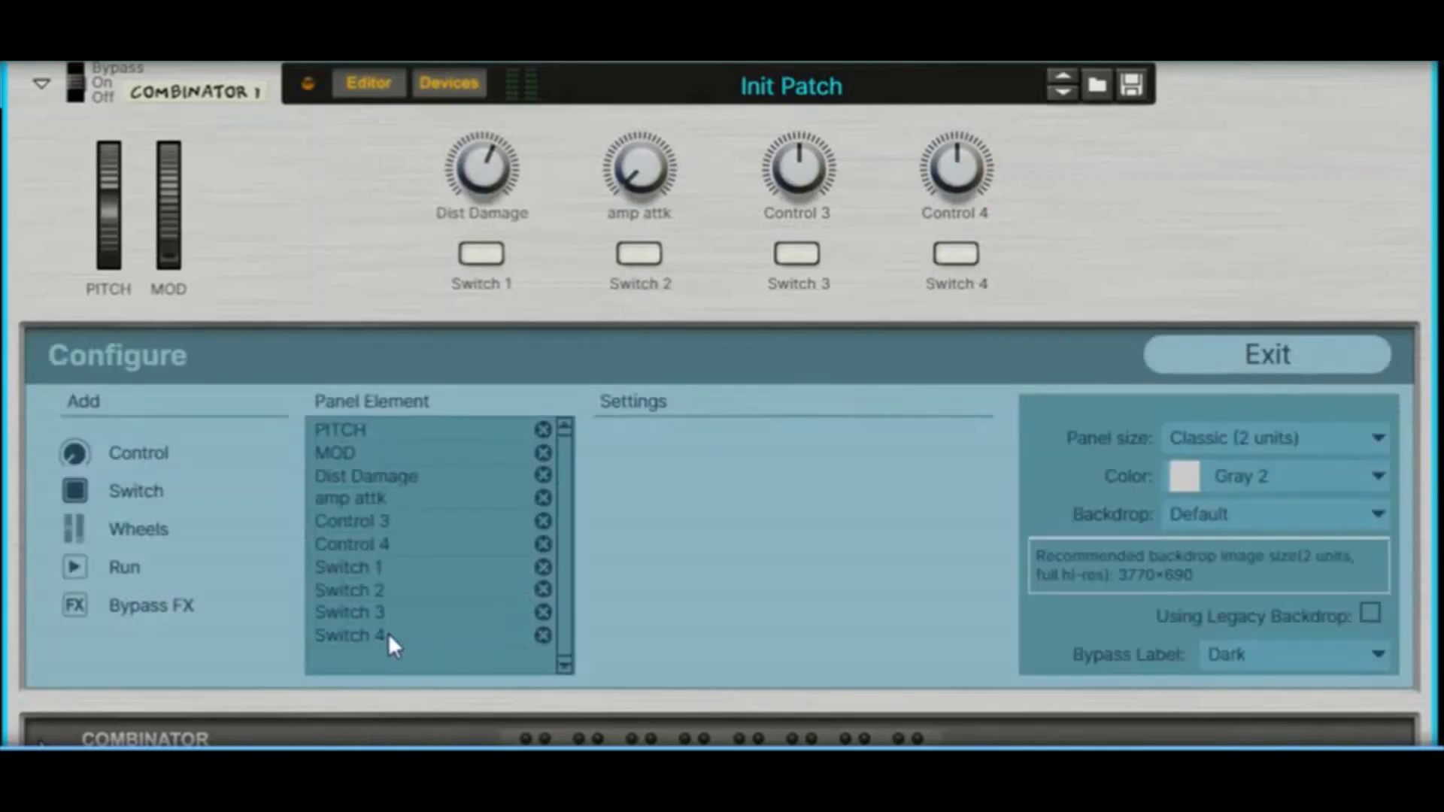
click(543, 636)
click(542, 613)
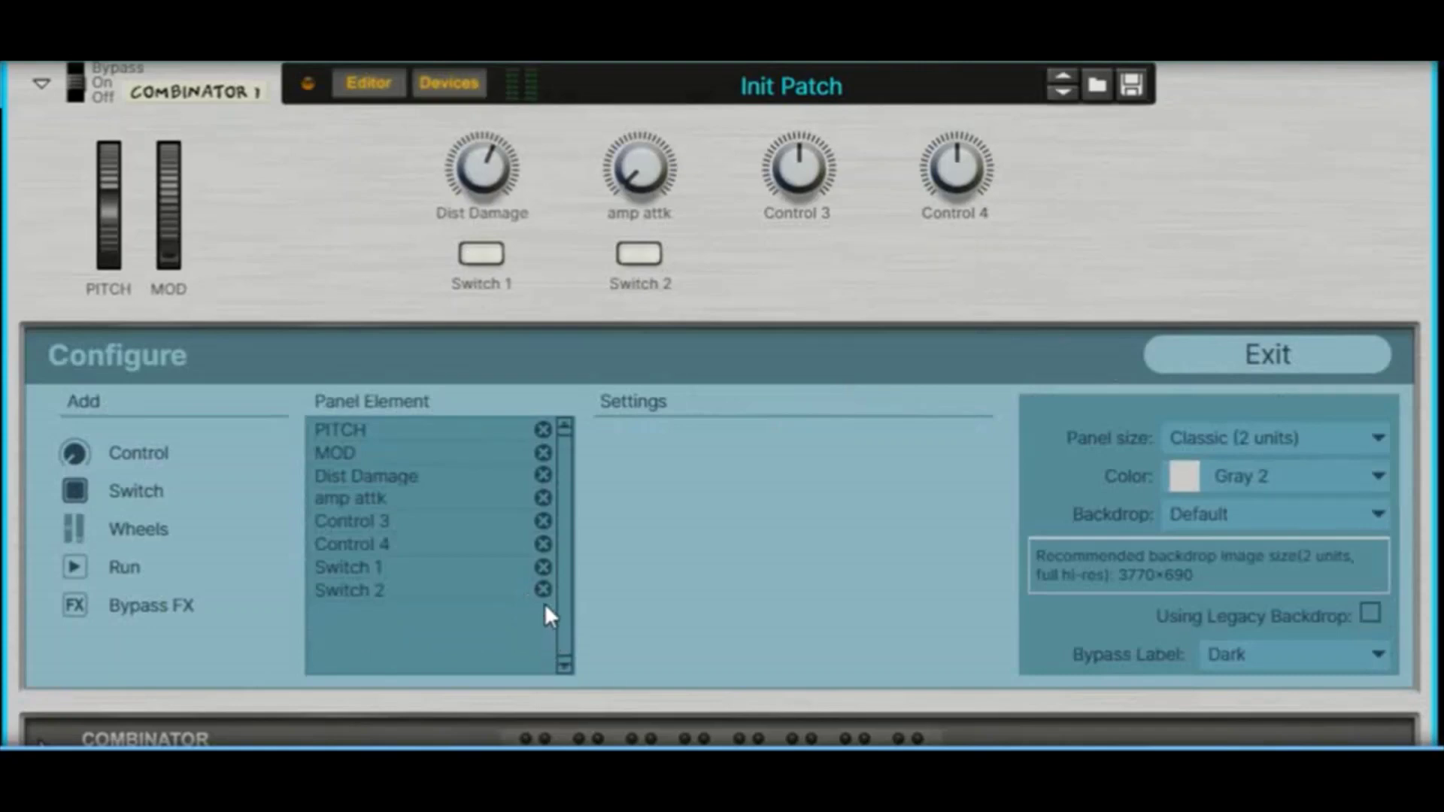
click(543, 590)
click(538, 567)
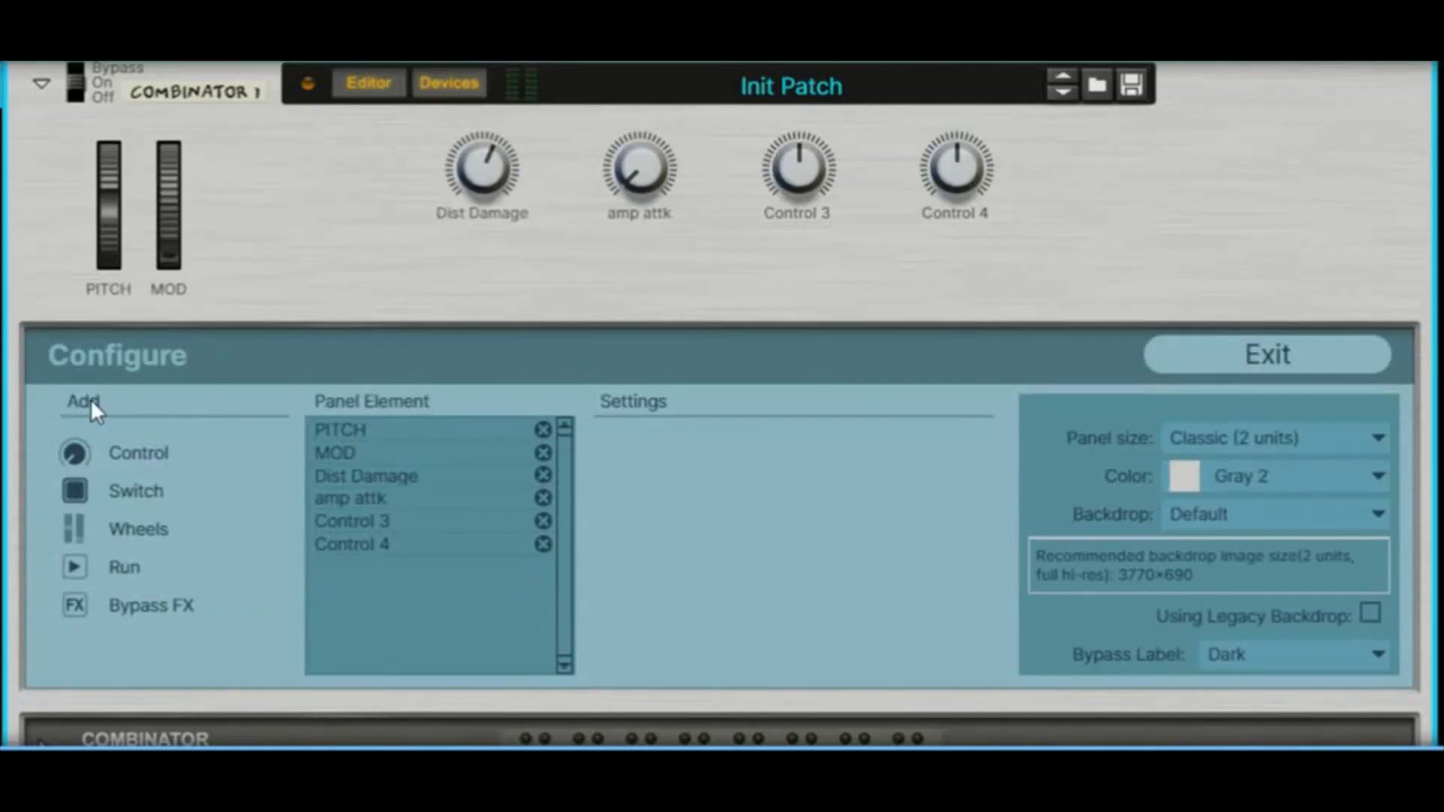
Add a fifth control knob, align it in the row just after Control 4, and close the Combinator's editor
click(74, 455)
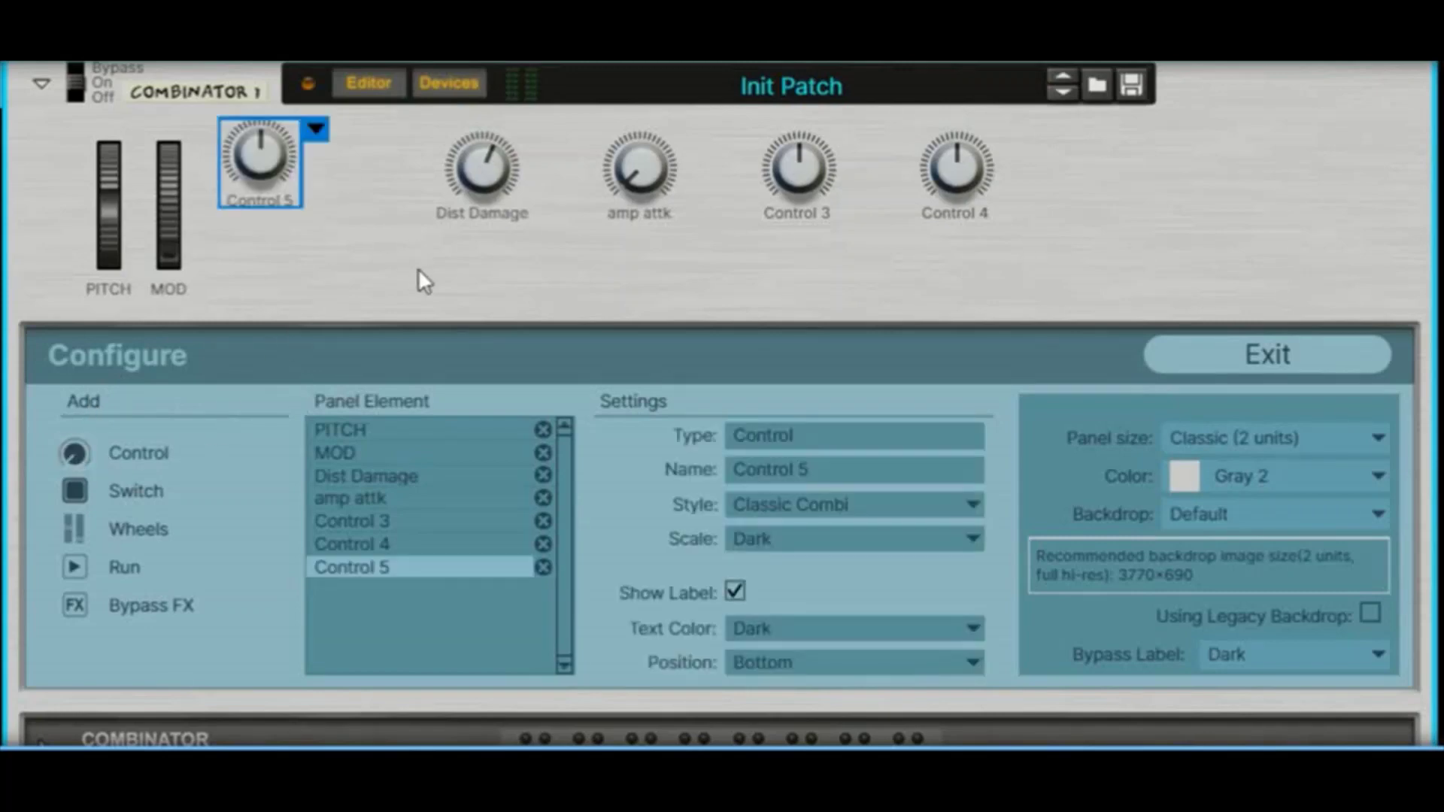
drag(295, 151, 1140, 171)
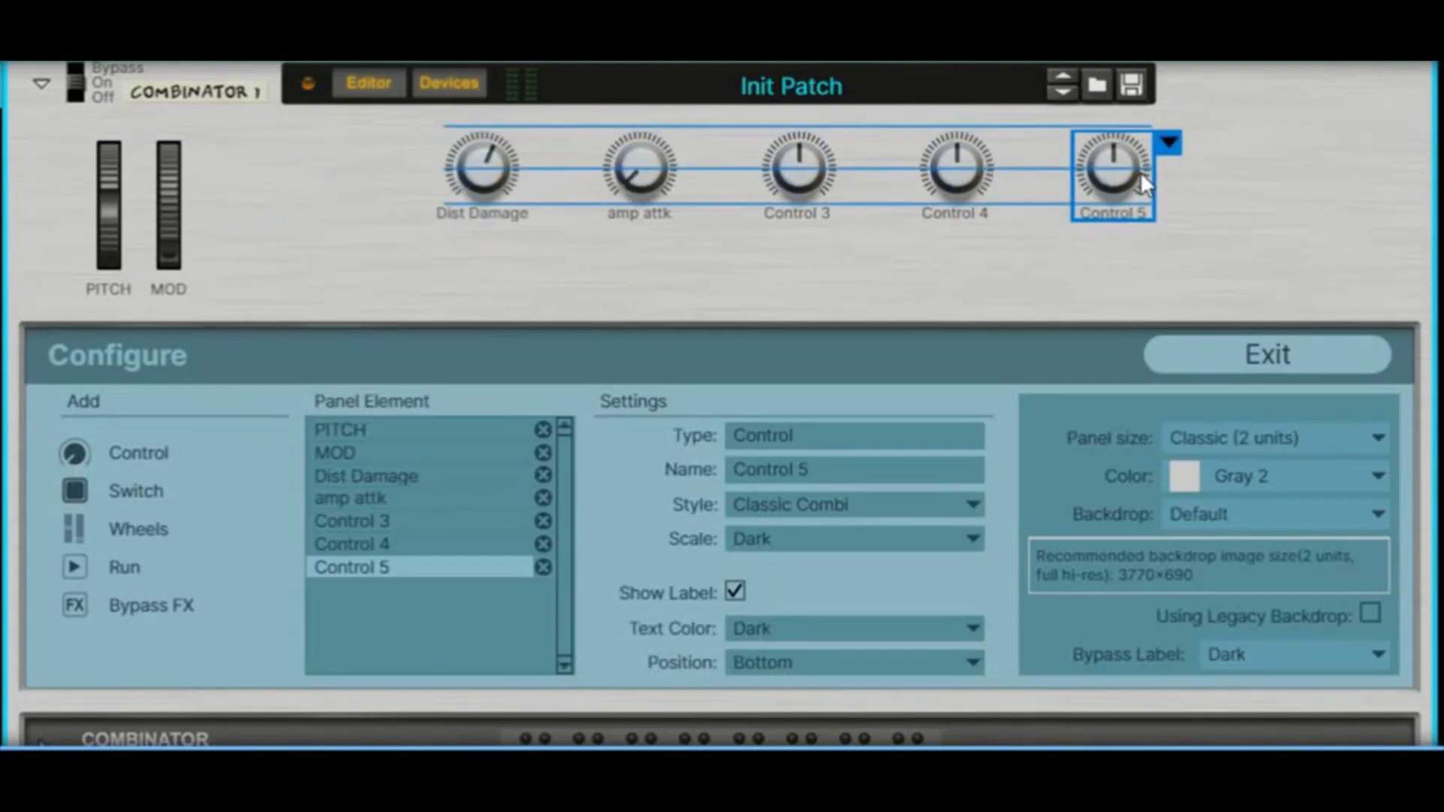
click(1232, 211)
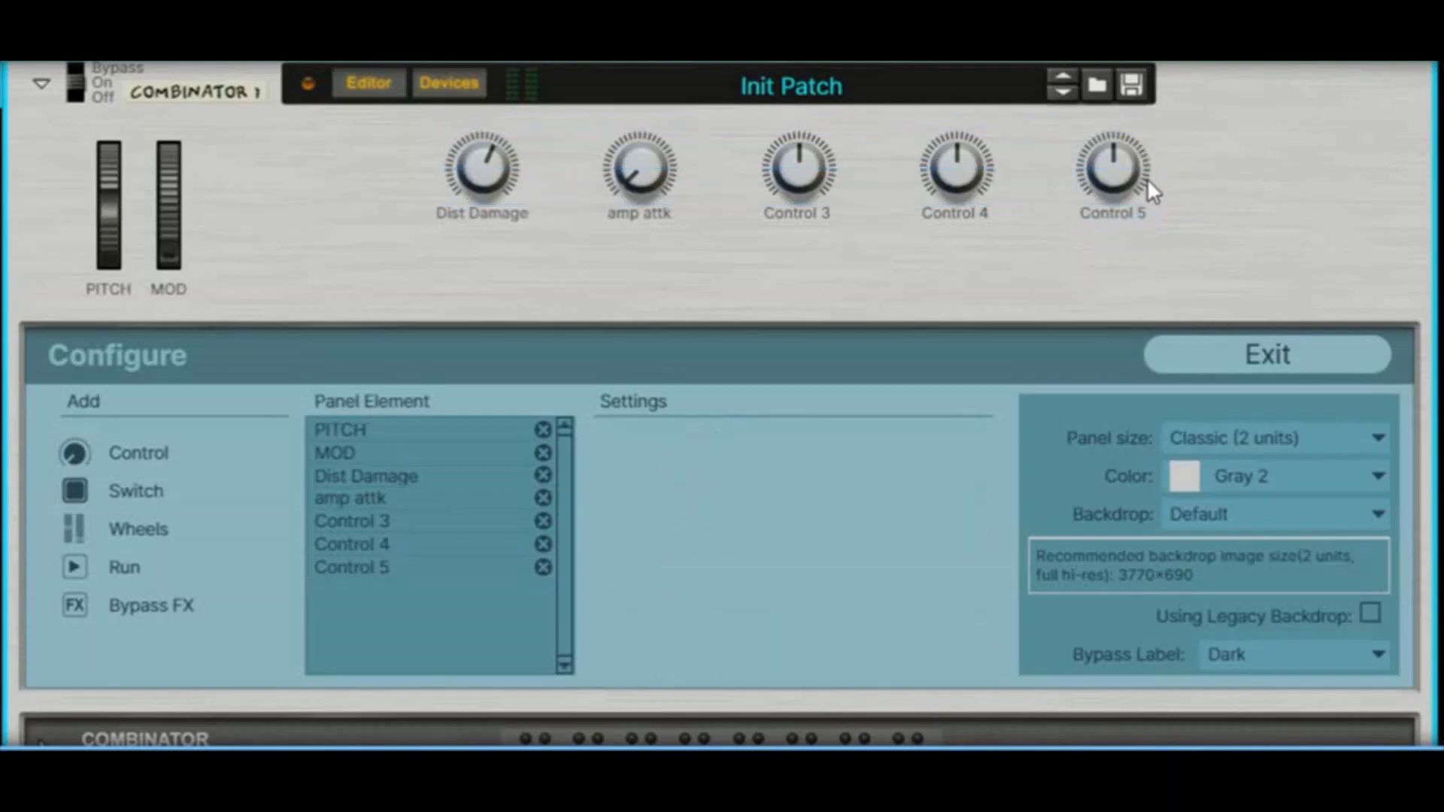
click(1223, 347)
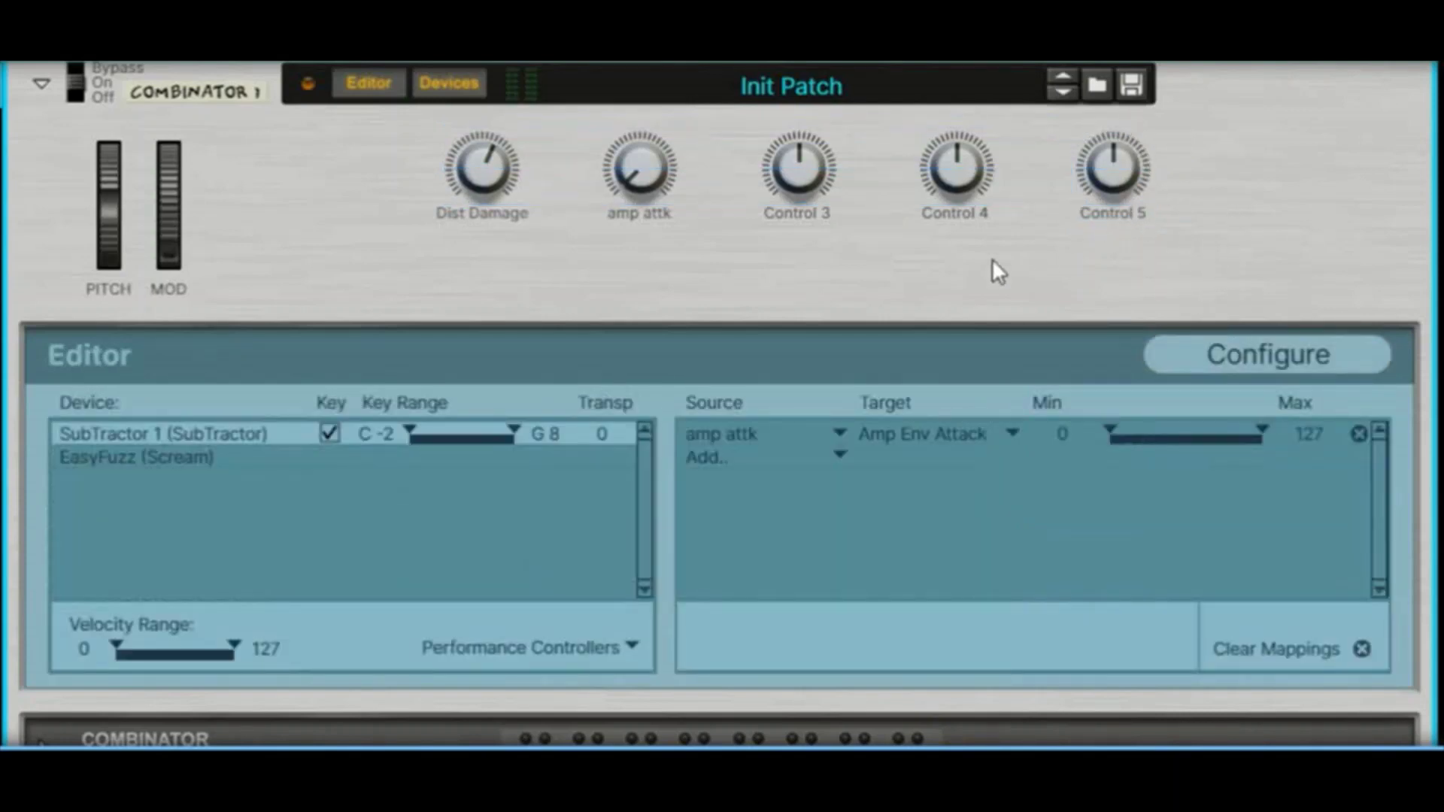
scroll(851, 295, up, 3)
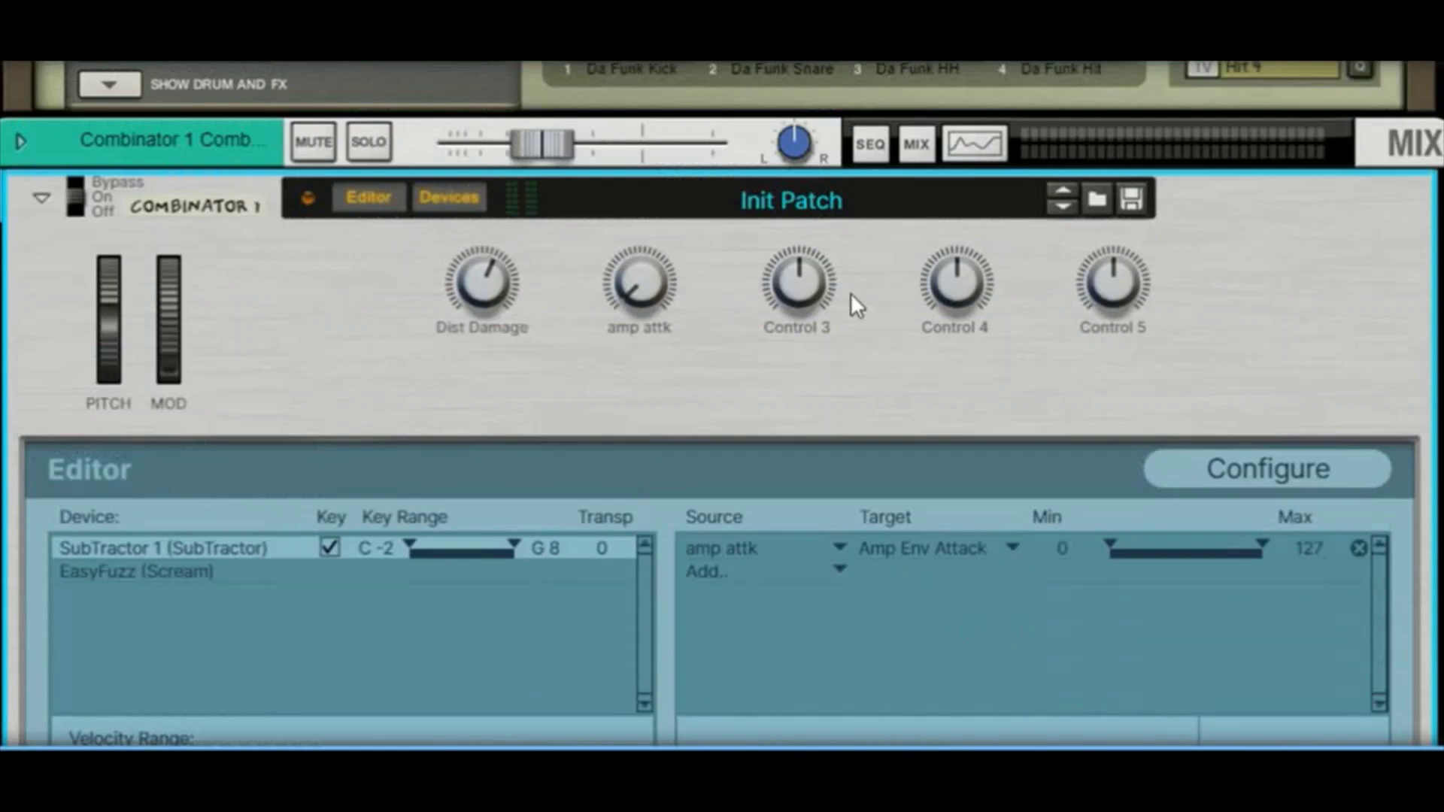
click(370, 197)
scroll(983, 378, down, 3)
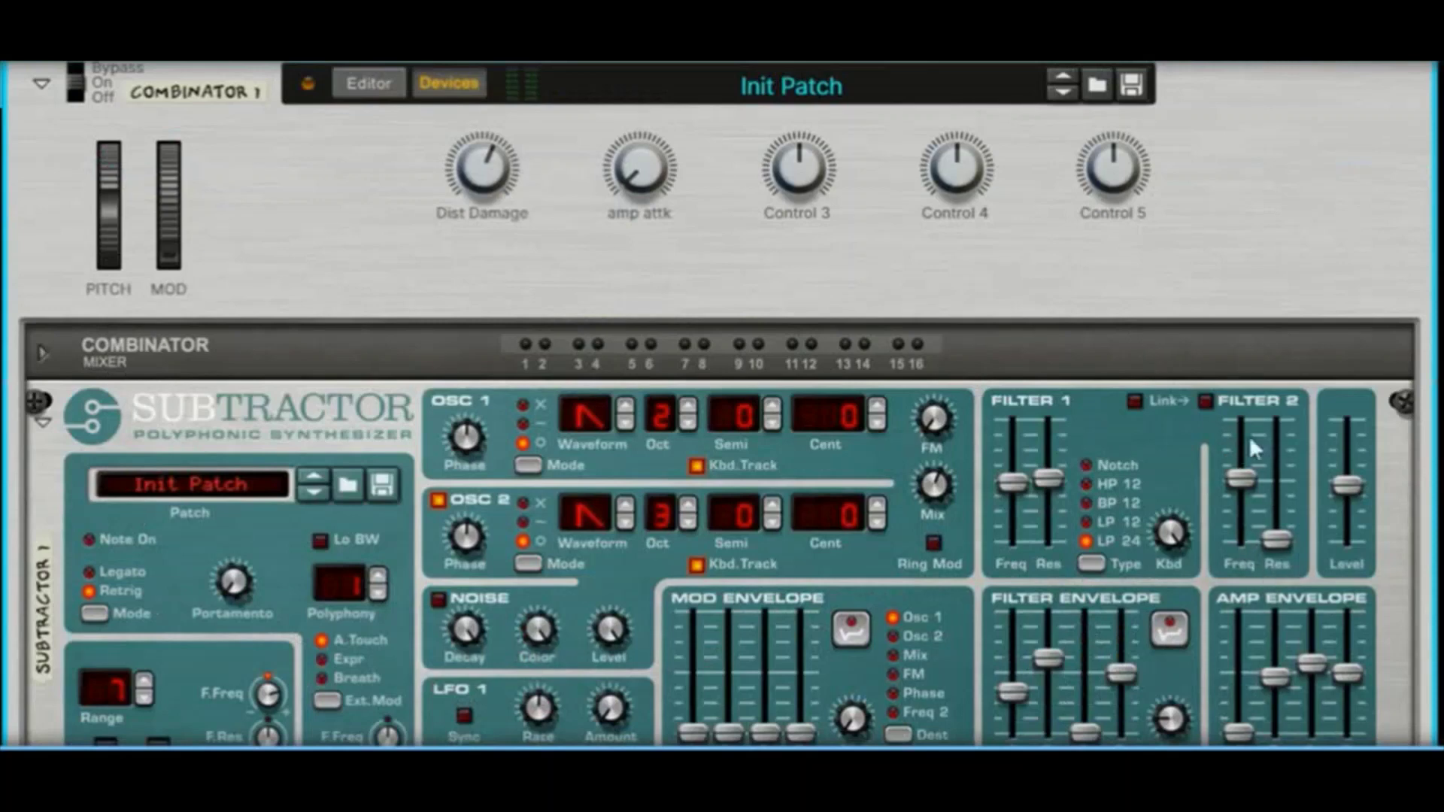
scroll(1175, 247, up, 3)
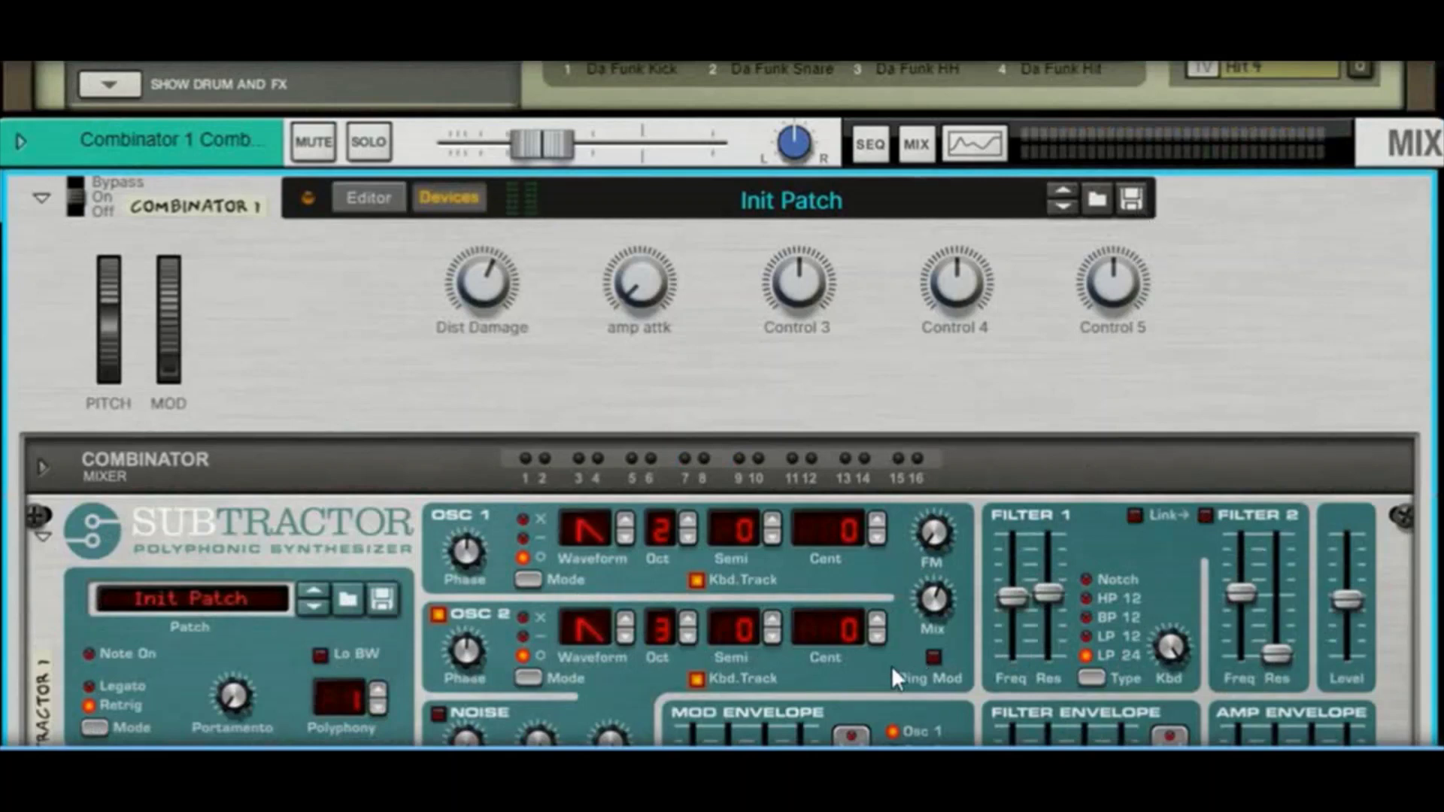
scroll(1071, 561, down, 3)
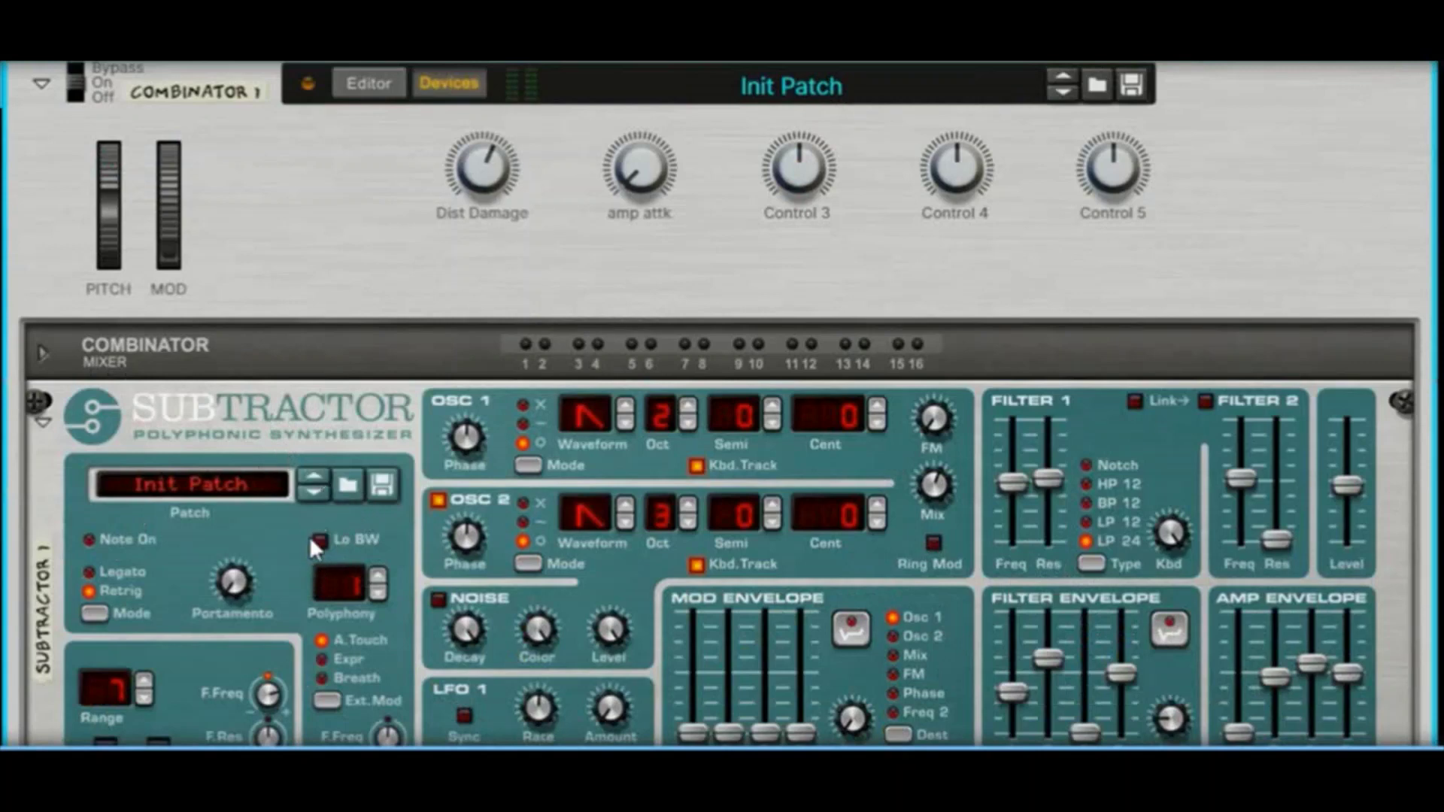
scroll(344, 267, up, 3)
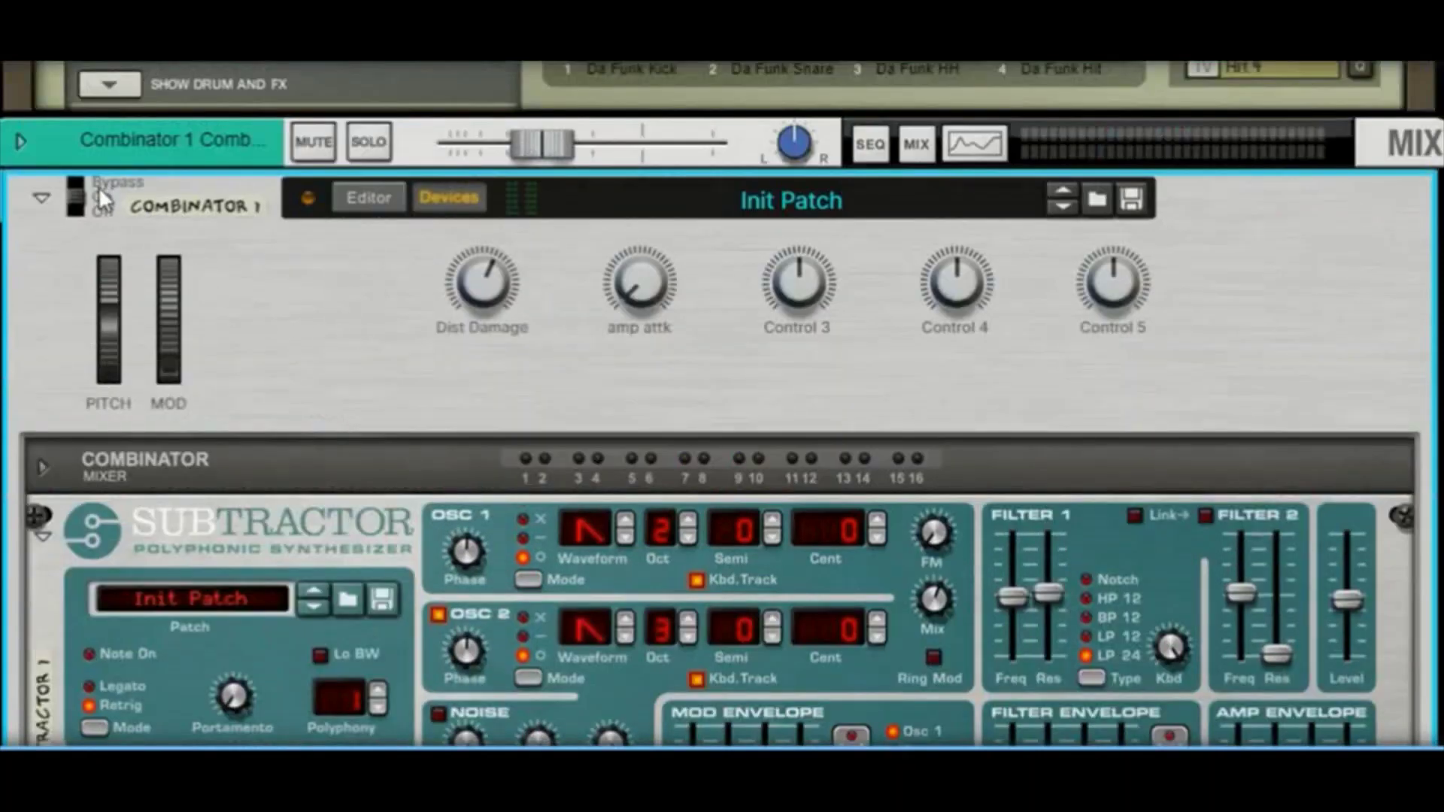